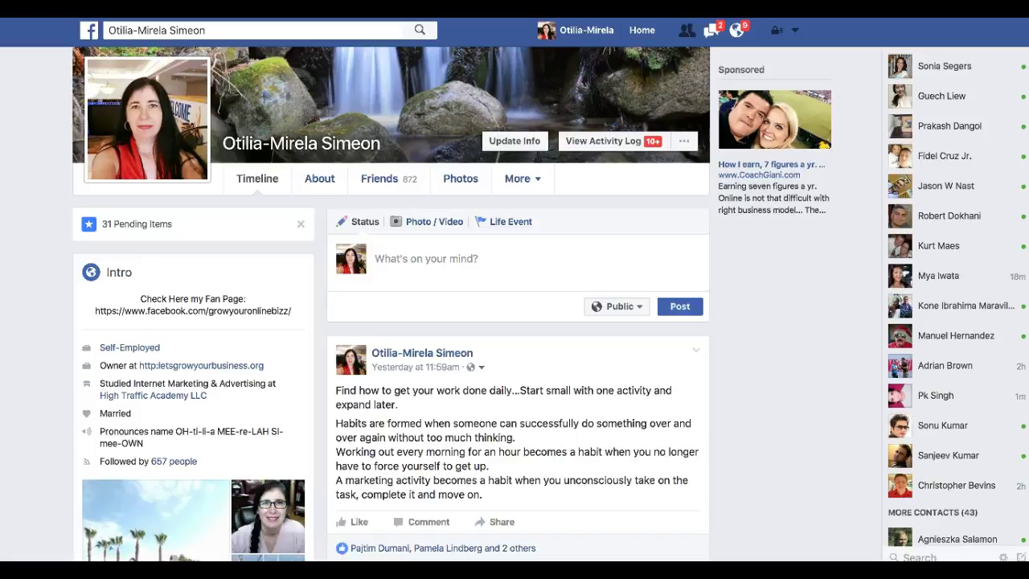
- Open the ad accounts overview for managing ads from the Facebook profile page
click(795, 32)
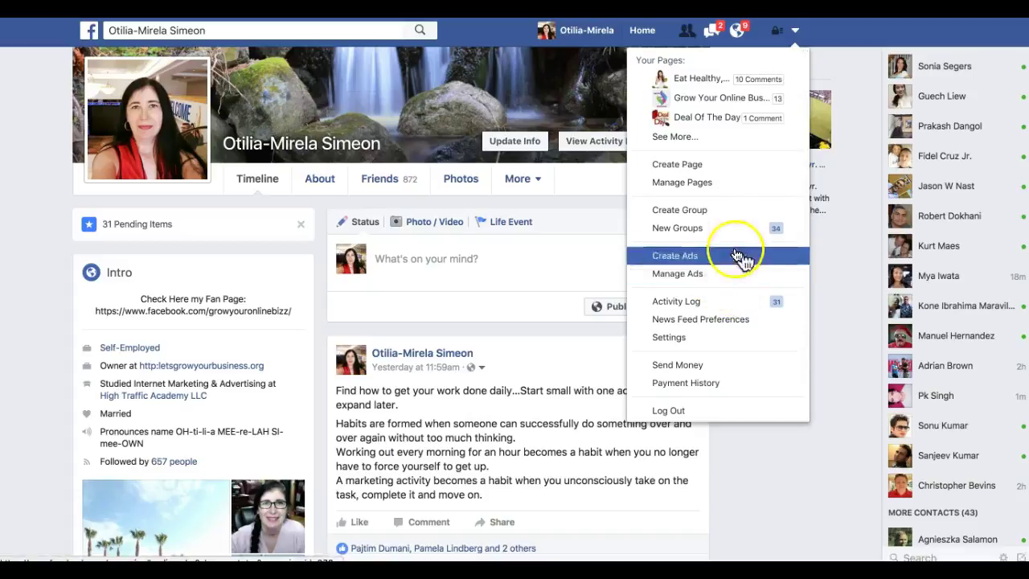
click(699, 275)
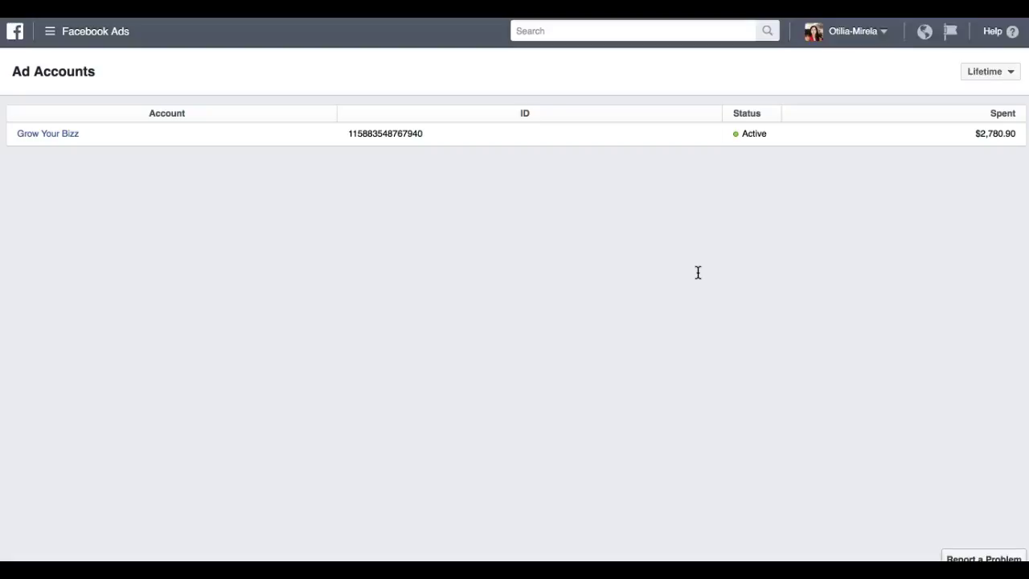
click(686, 275)
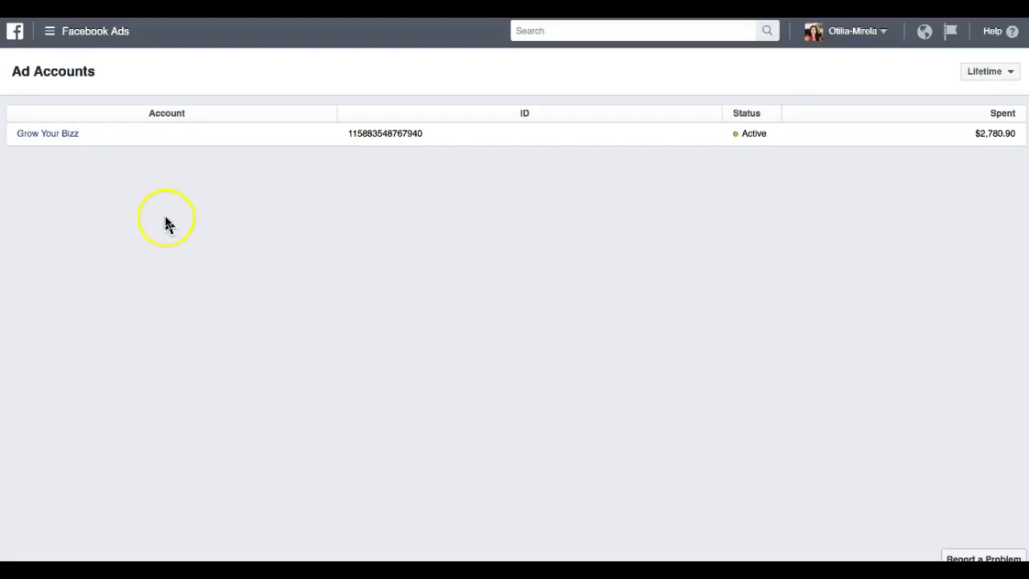
- Show all the advertising tools and open the Pixels page
click(54, 36)
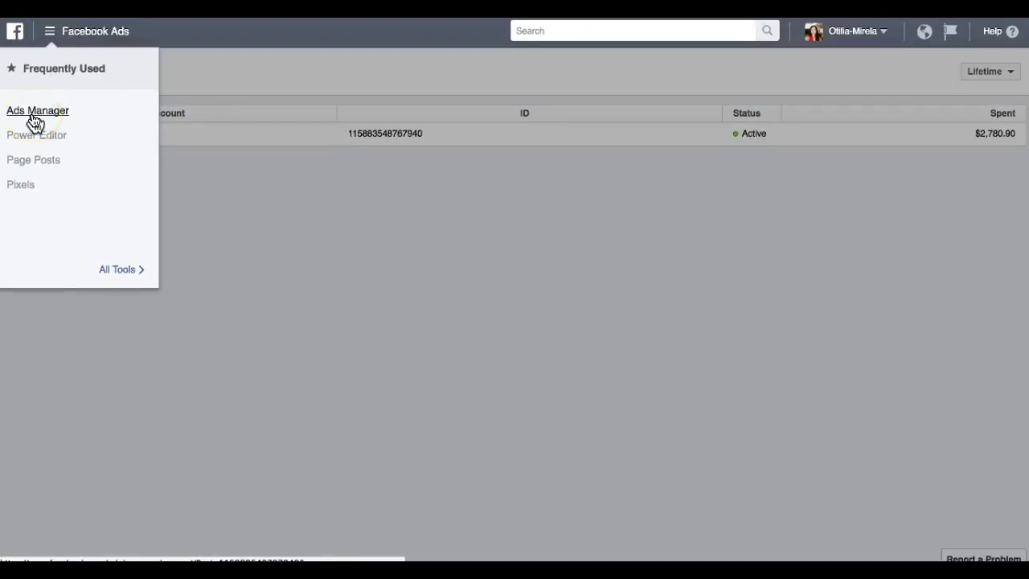
click(36, 187)
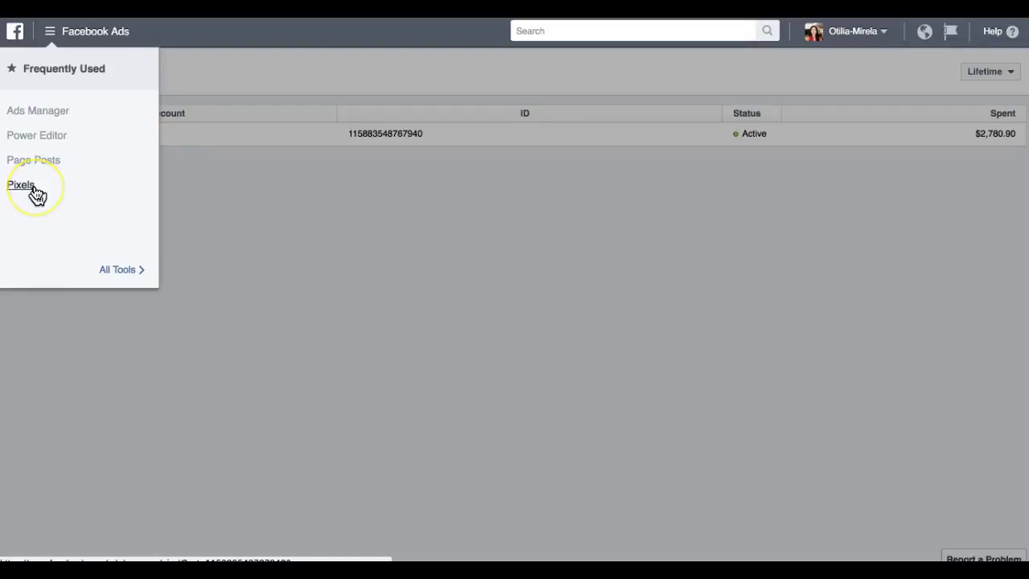
click(125, 273)
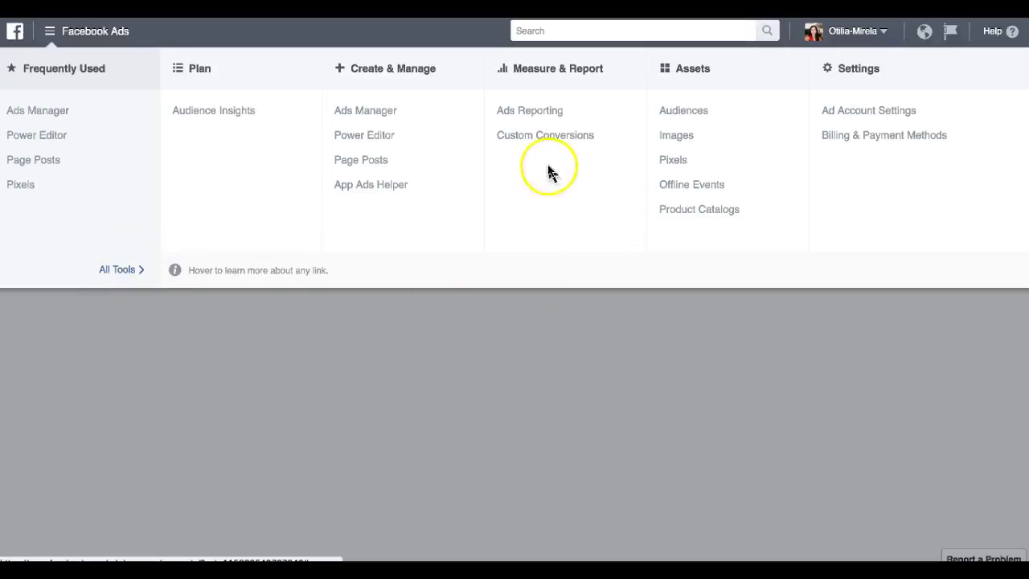
mouse_move(748, 184)
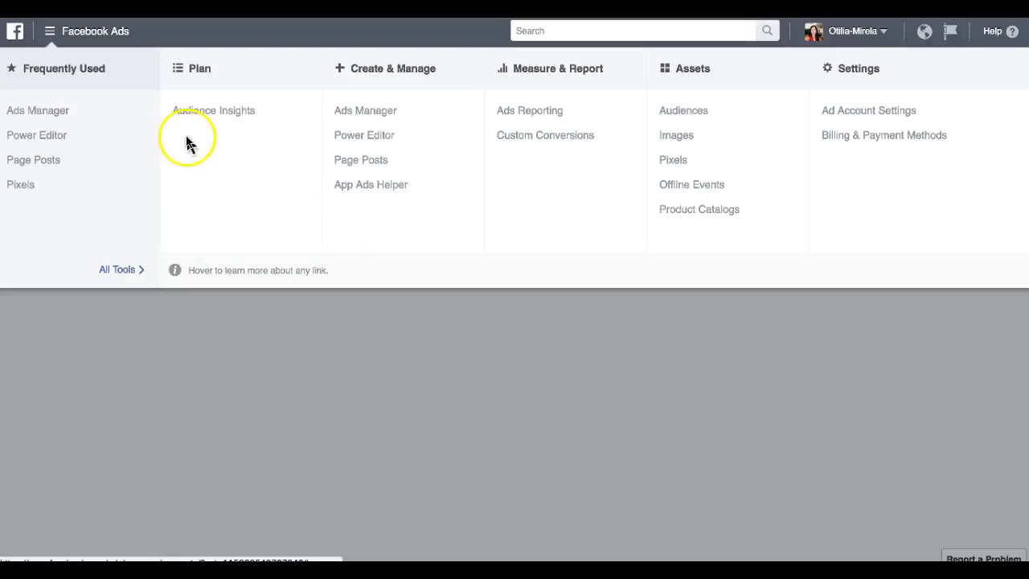
mouse_move(190, 125)
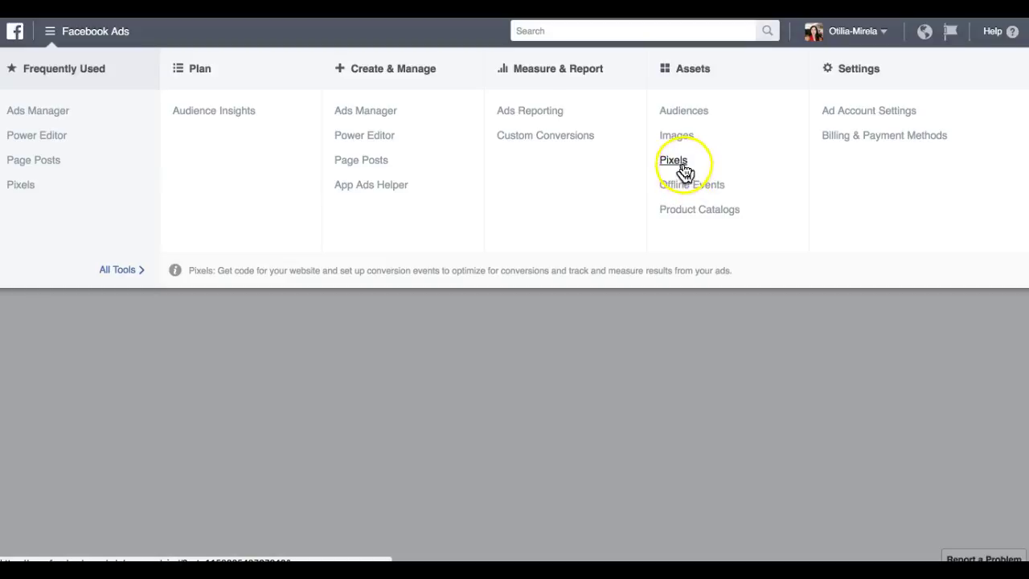
click(15, 193)
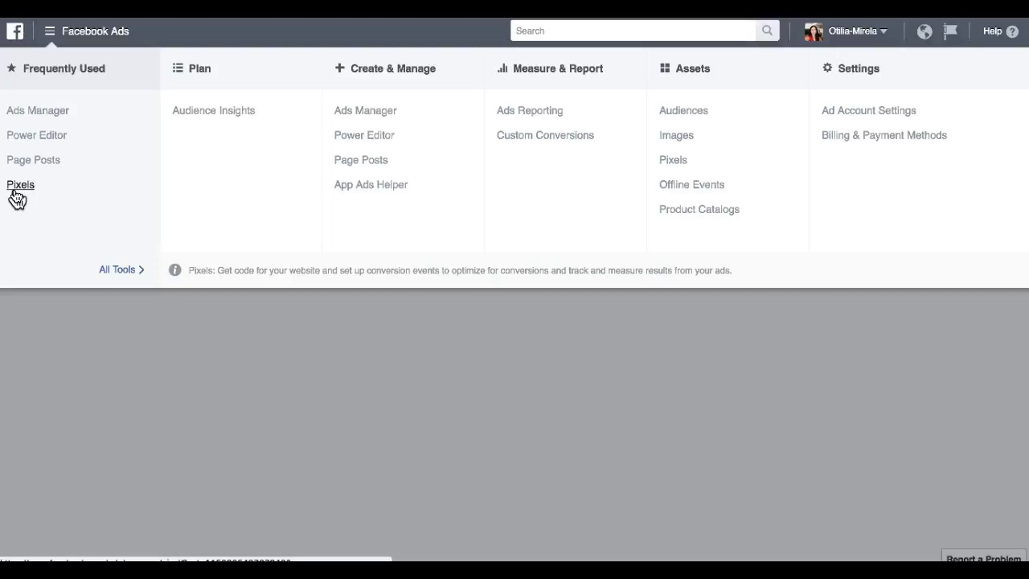
click(16, 193)
- View the Facebook pixel's code and expand the Install Pixel Base Code instructions to show the full snippet
click(378, 299)
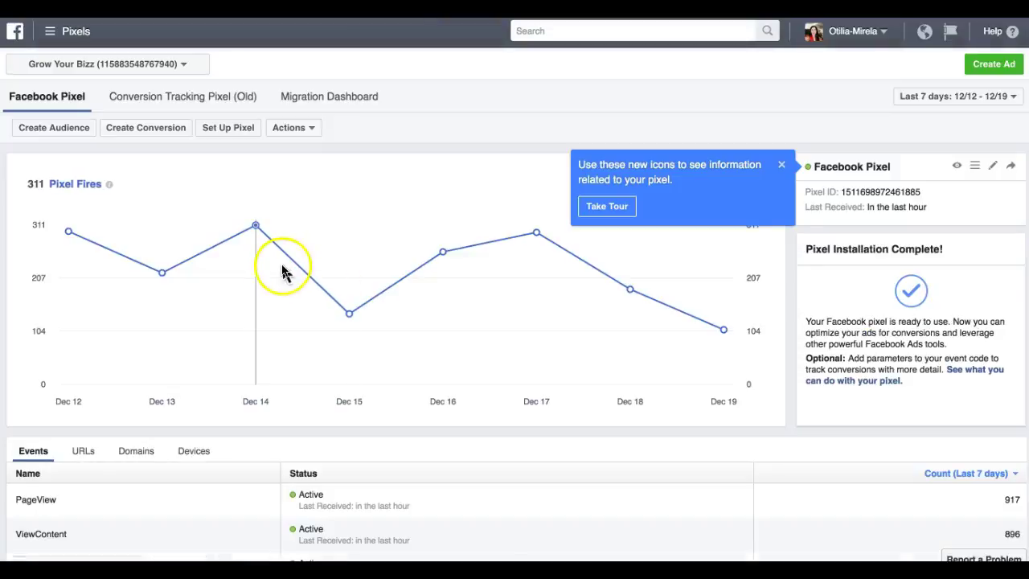
click(391, 361)
scroll(392, 364, down, 1)
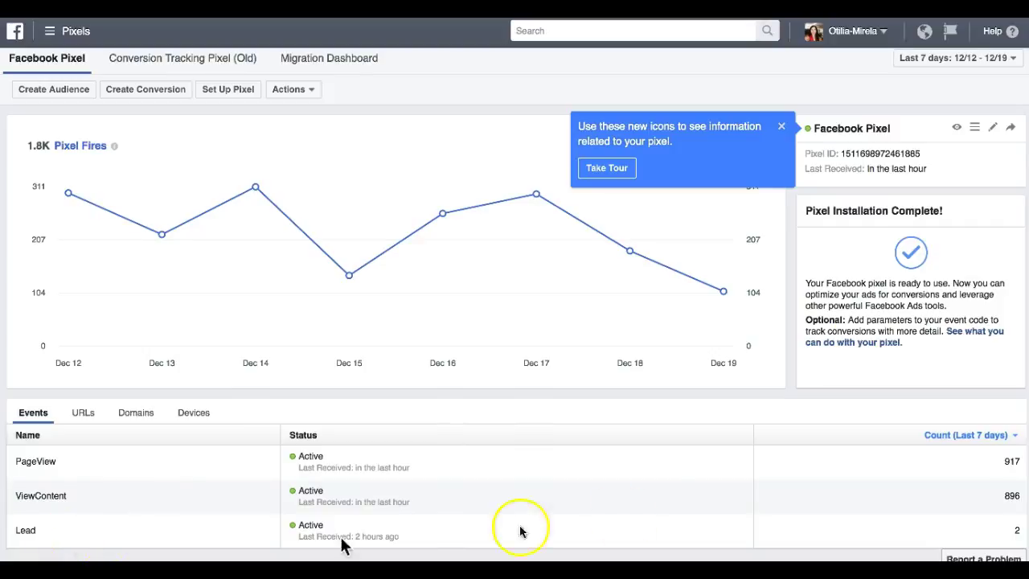
scroll(508, 471, up, 1)
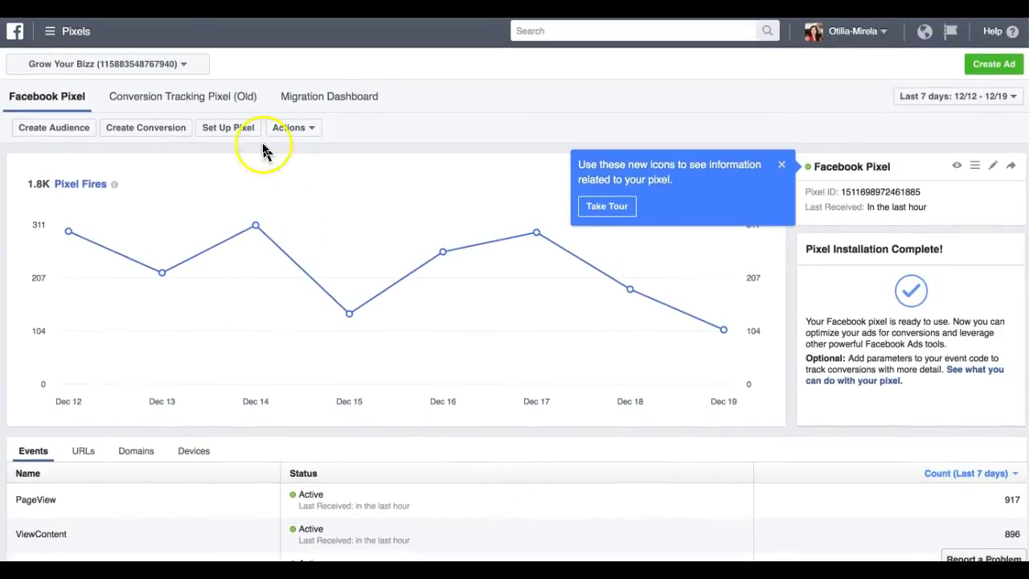
click(313, 130)
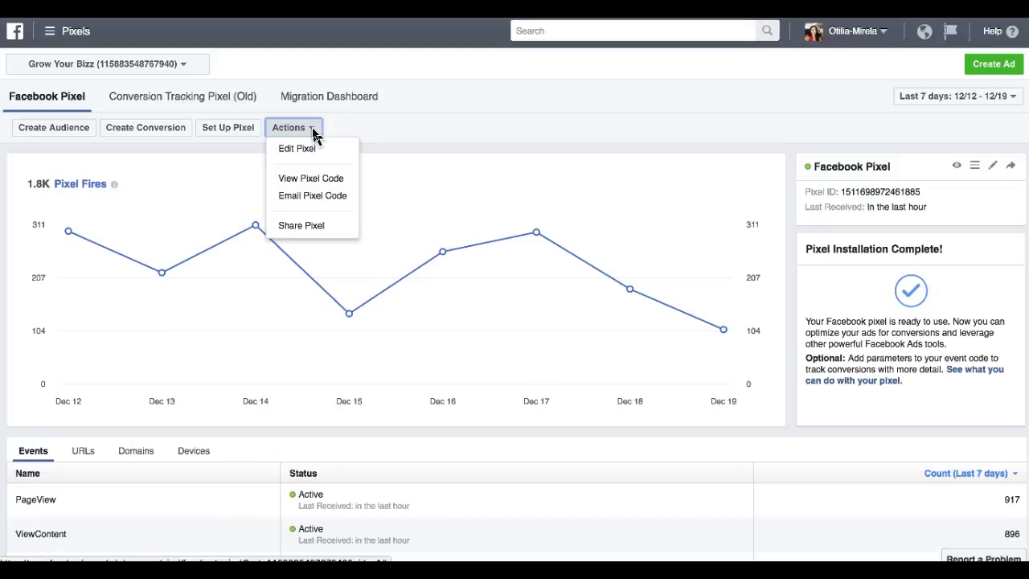
click(320, 182)
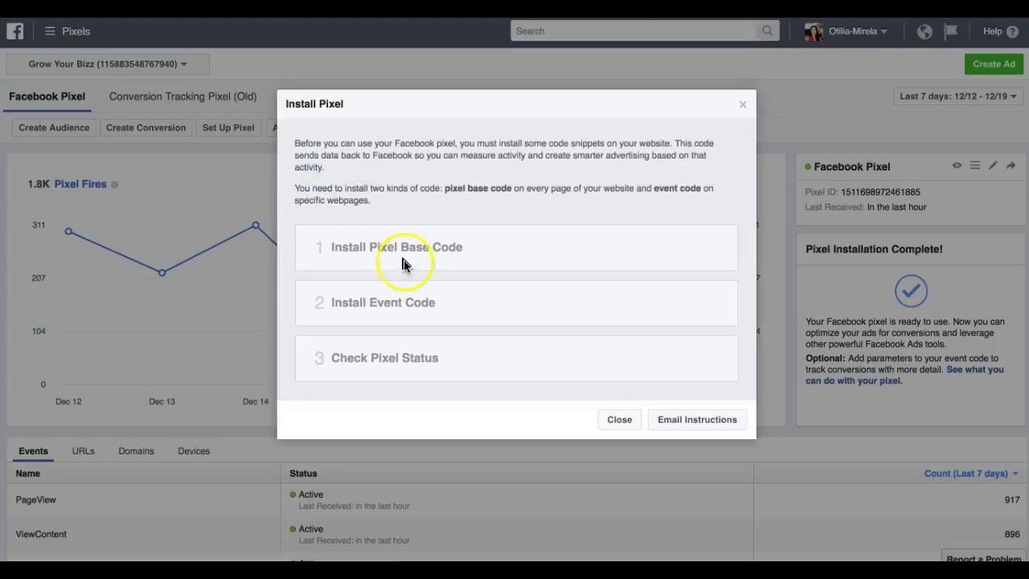
click(405, 264)
scroll(486, 272, down, 2)
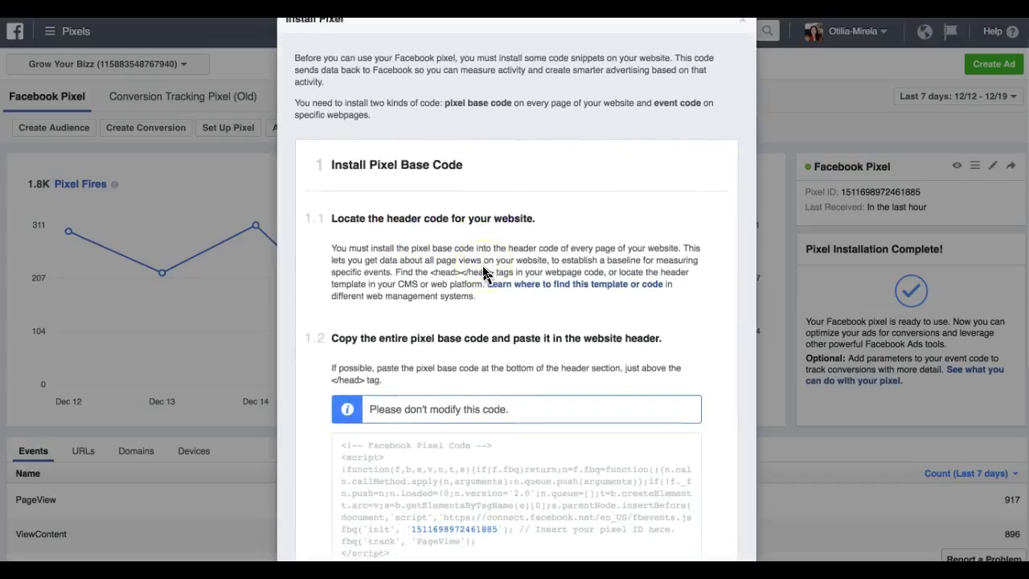
scroll(485, 274, down, 2)
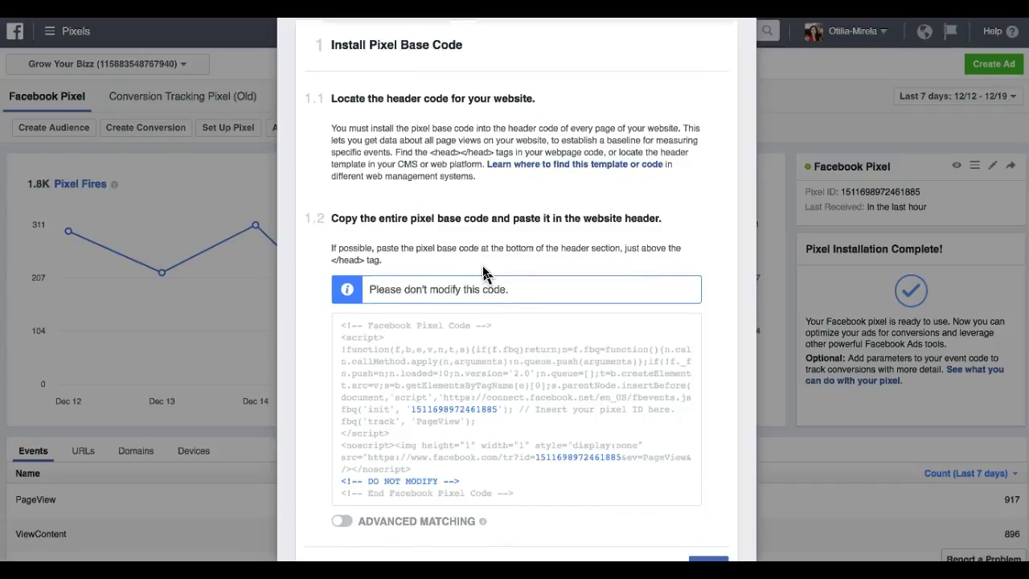
scroll(482, 265, down, 2)
mouse_move(483, 272)
- Copy the entire pixel base code to the clipboard
click(592, 301)
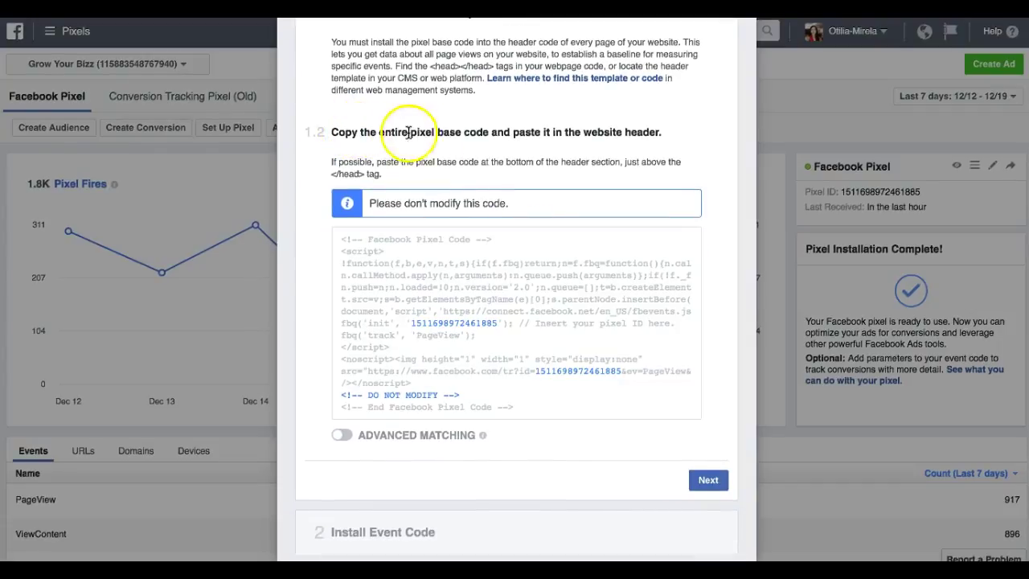
click(503, 138)
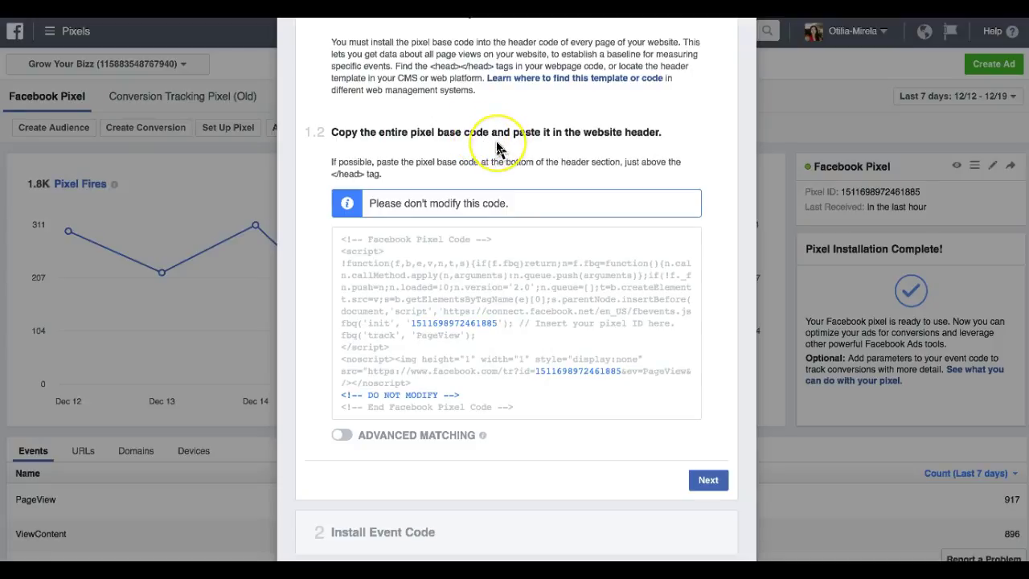
click(506, 253)
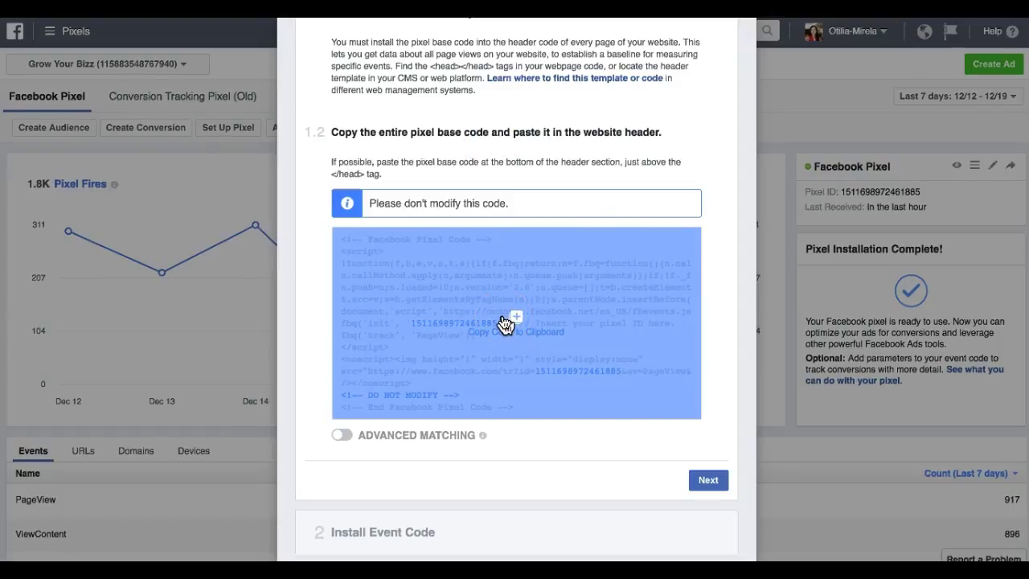
click(505, 323)
click(519, 321)
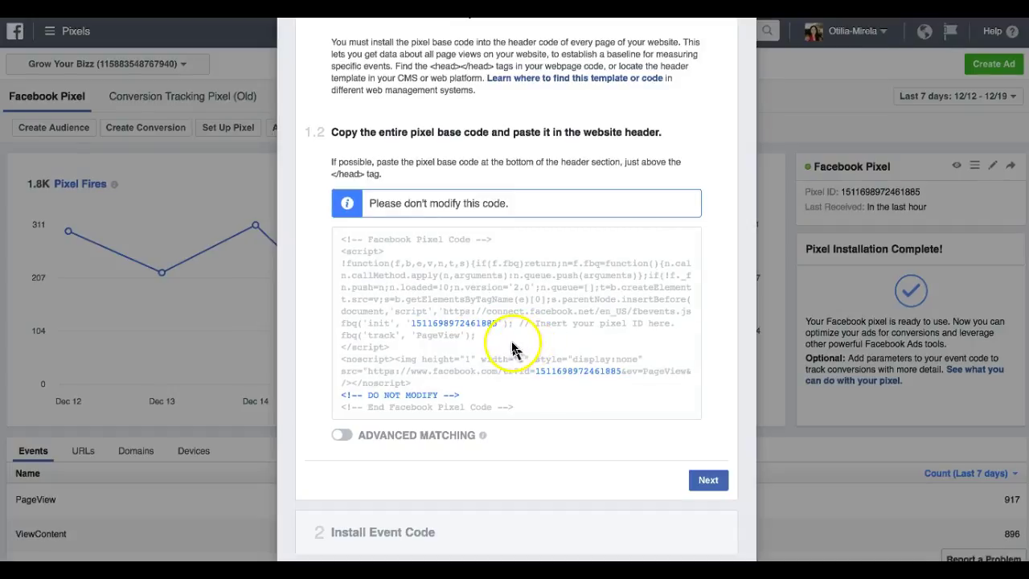
- Paste the copied pixel base code into the blank area of the untitled text document
drag(701, 327, 659, 329)
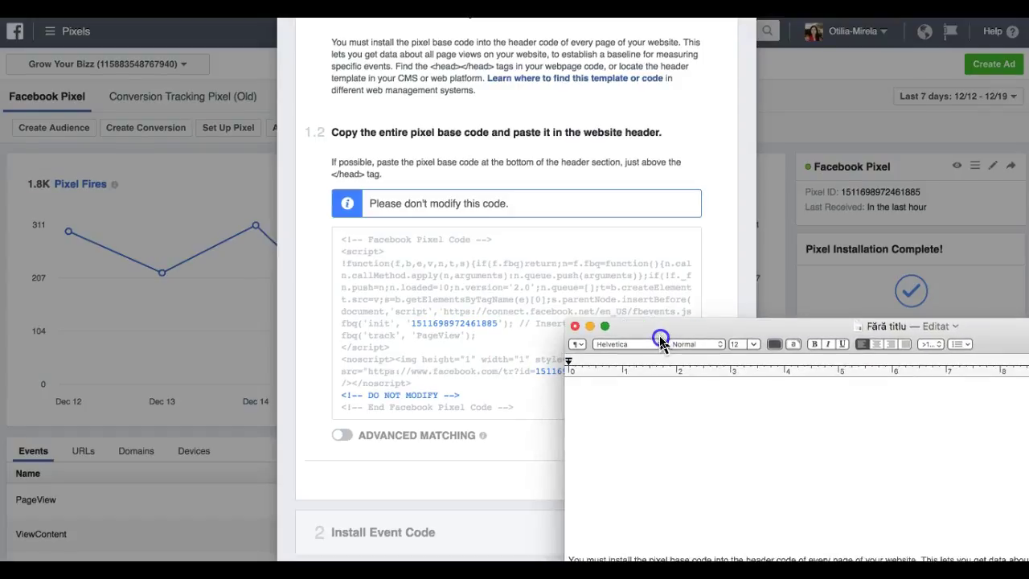
click(595, 414)
right_click(595, 414)
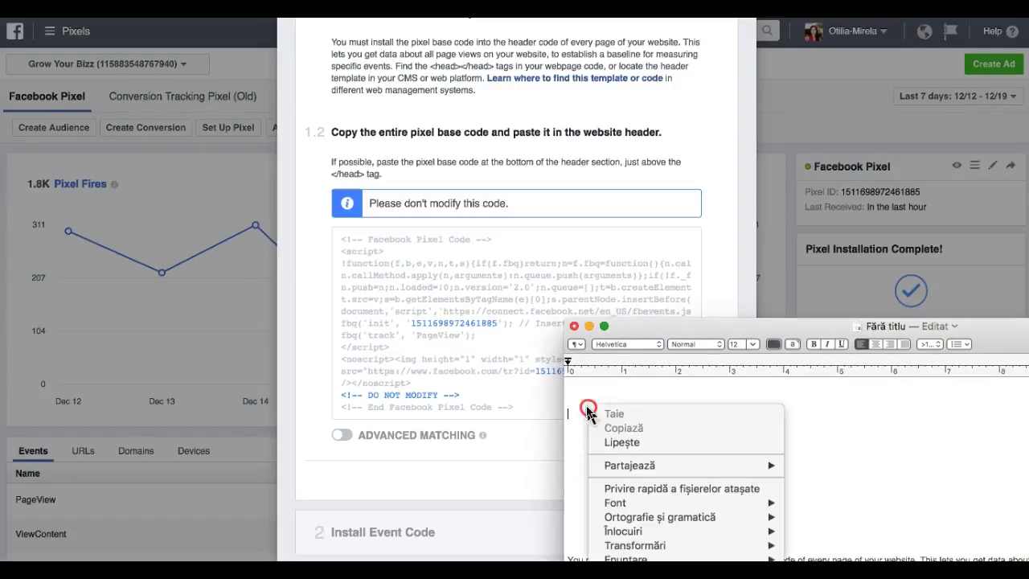
click(606, 443)
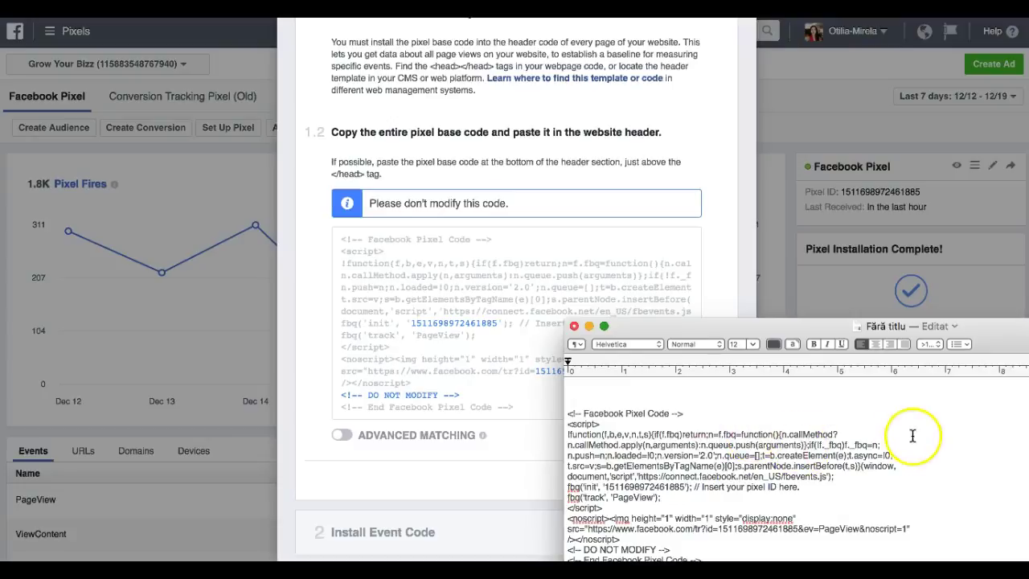
scroll(913, 434, down, 3)
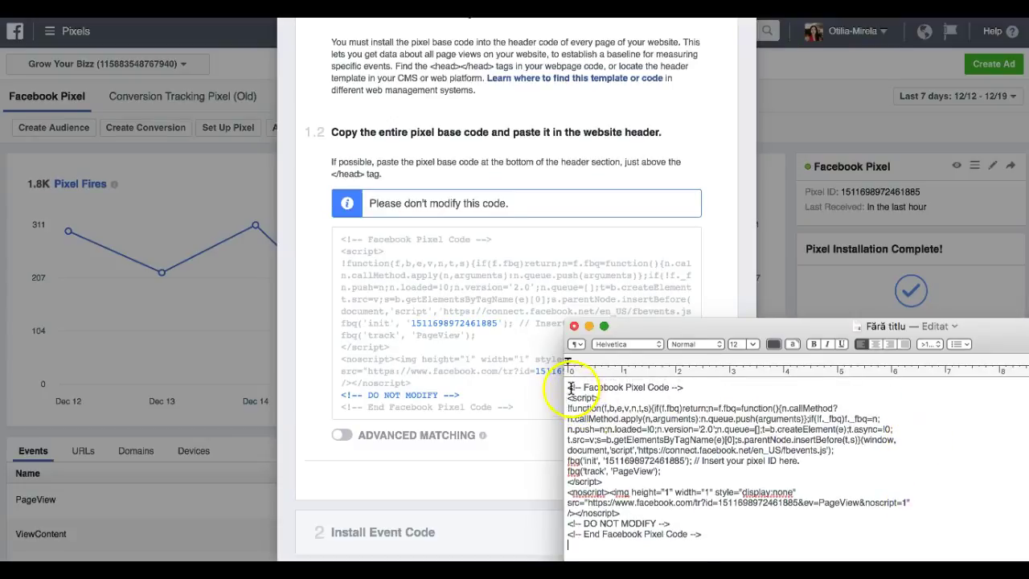
- Set the font size of the whole pasted pixel code to 18
drag(568, 388, 731, 533)
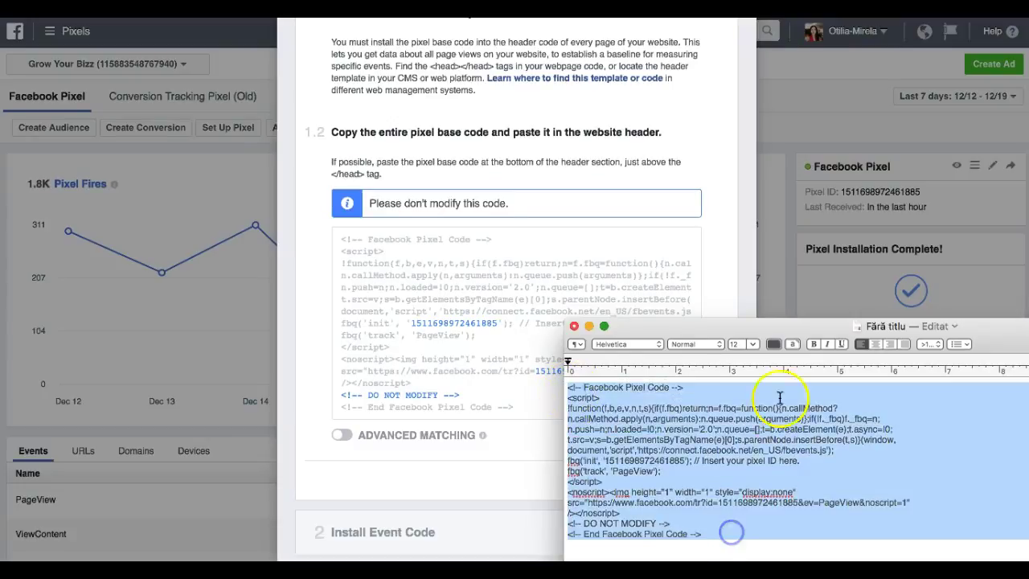
click(753, 344)
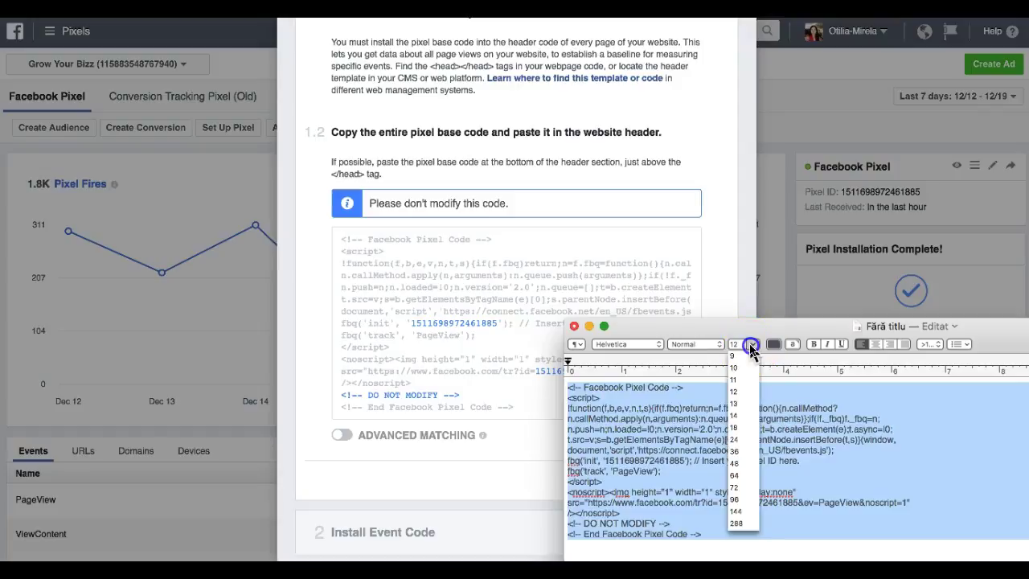
click(736, 428)
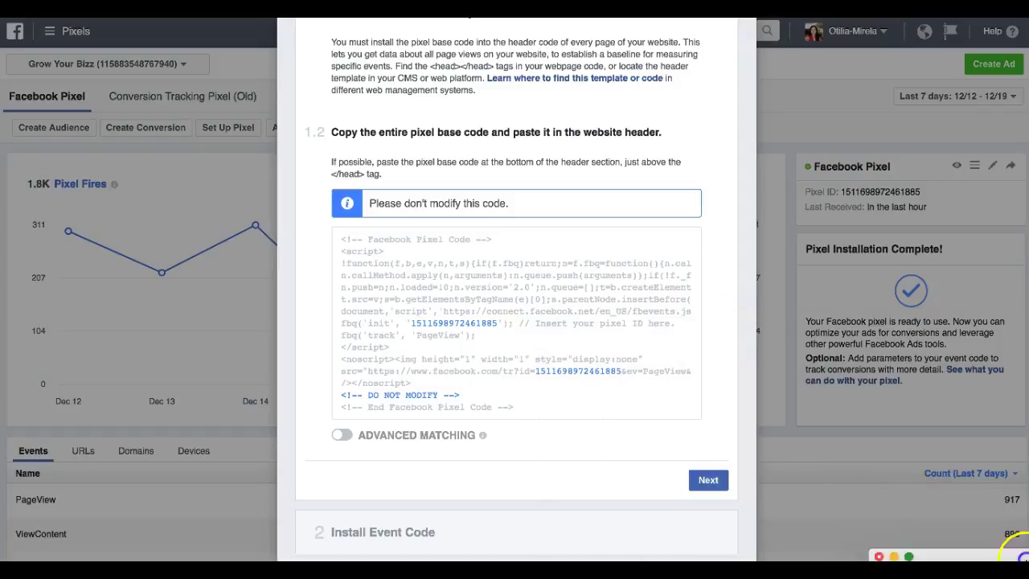
- Return to the Install Pixel instructions, look over the base code section and close the dialog
scroll(592, 366, up, 3)
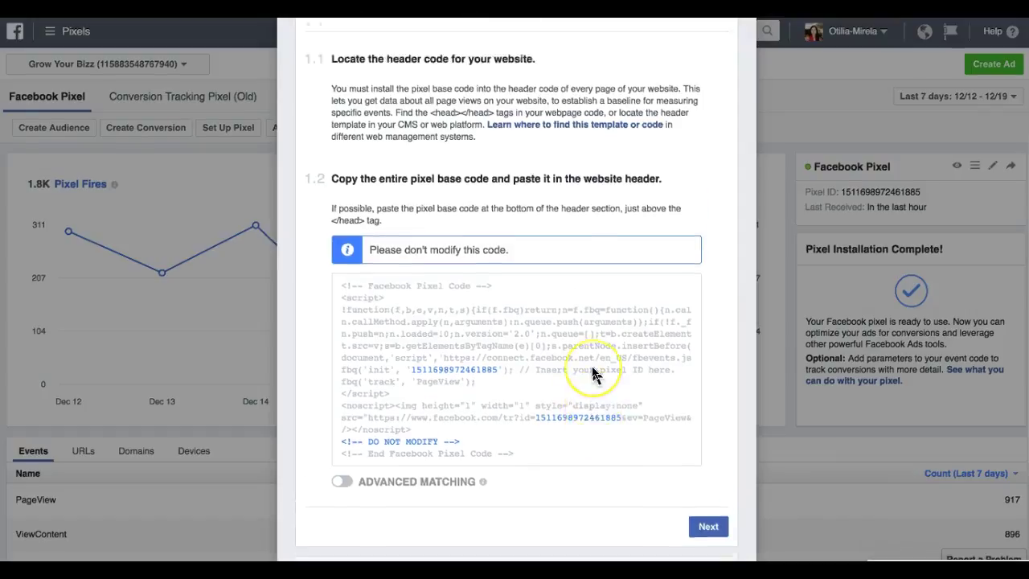
scroll(592, 366, down, 5)
scroll(592, 365, up, 5)
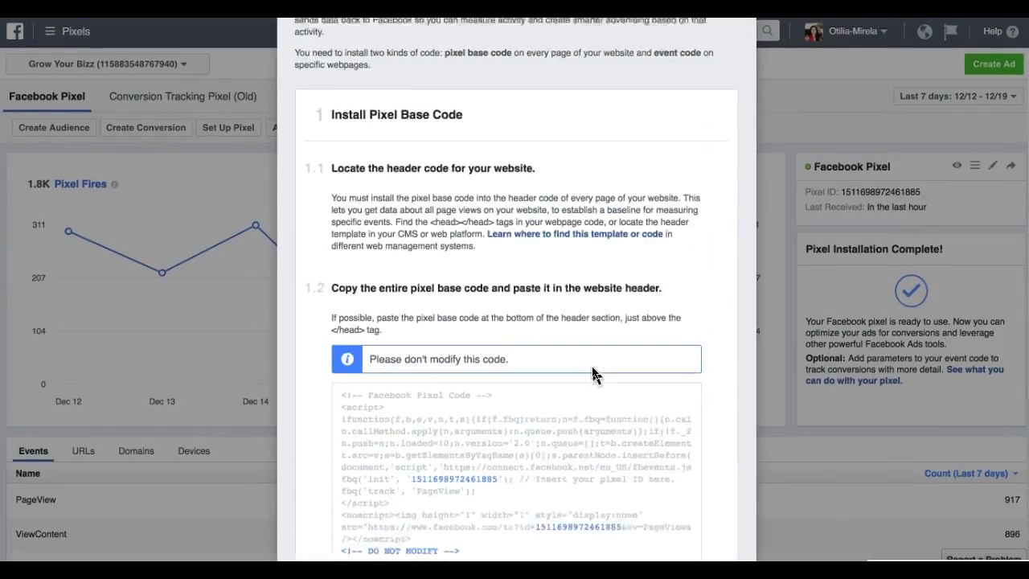
click(728, 68)
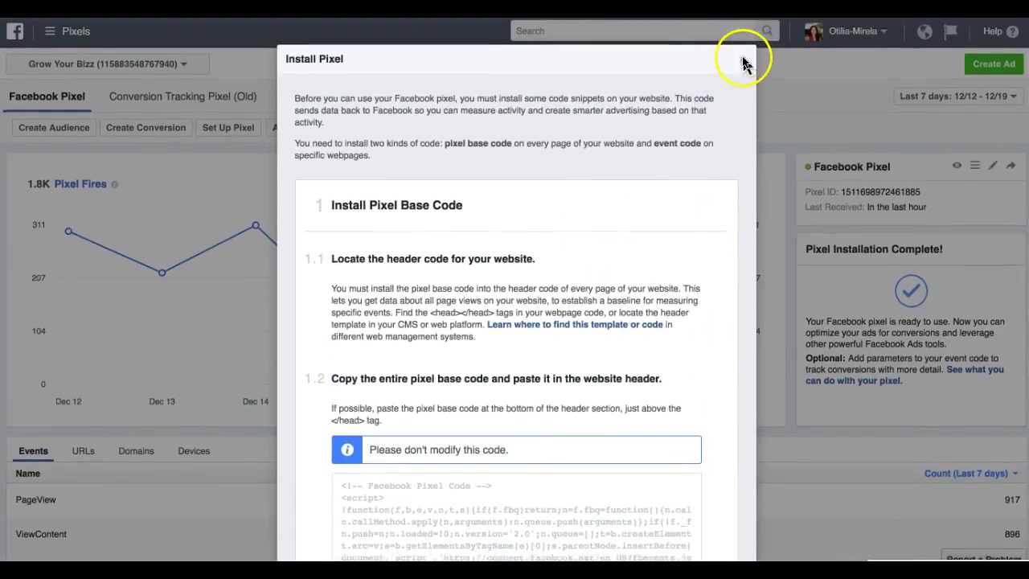
click(744, 61)
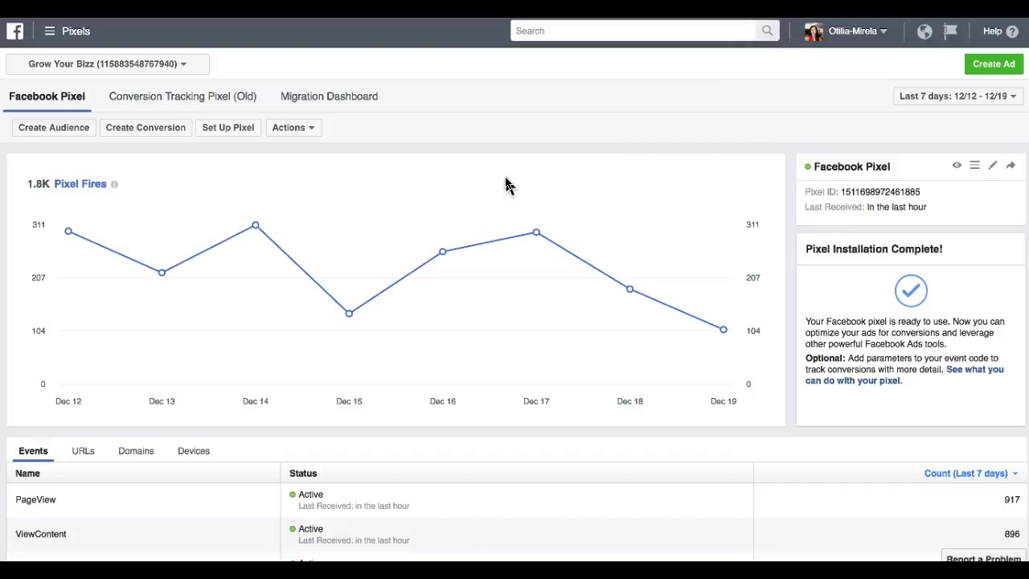
- Check the available pixel actions and start Set Up Pixel to reach the choice of installation methods
click(312, 129)
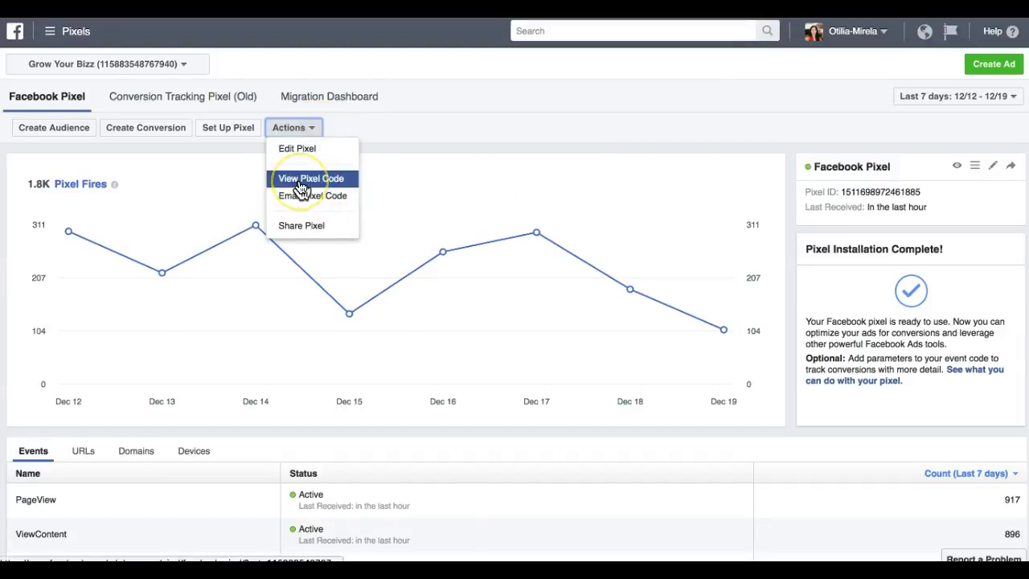
click(295, 153)
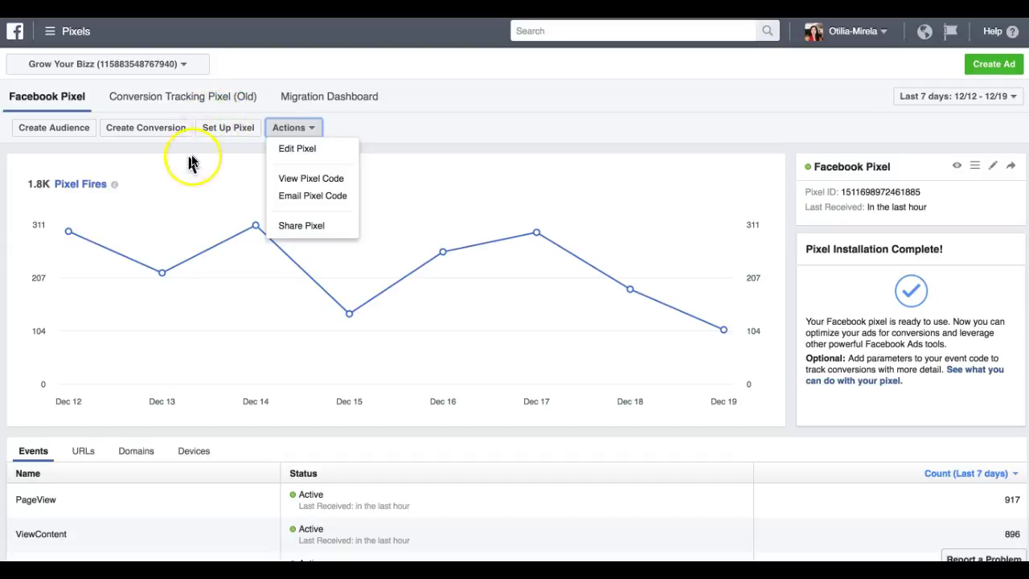
click(228, 133)
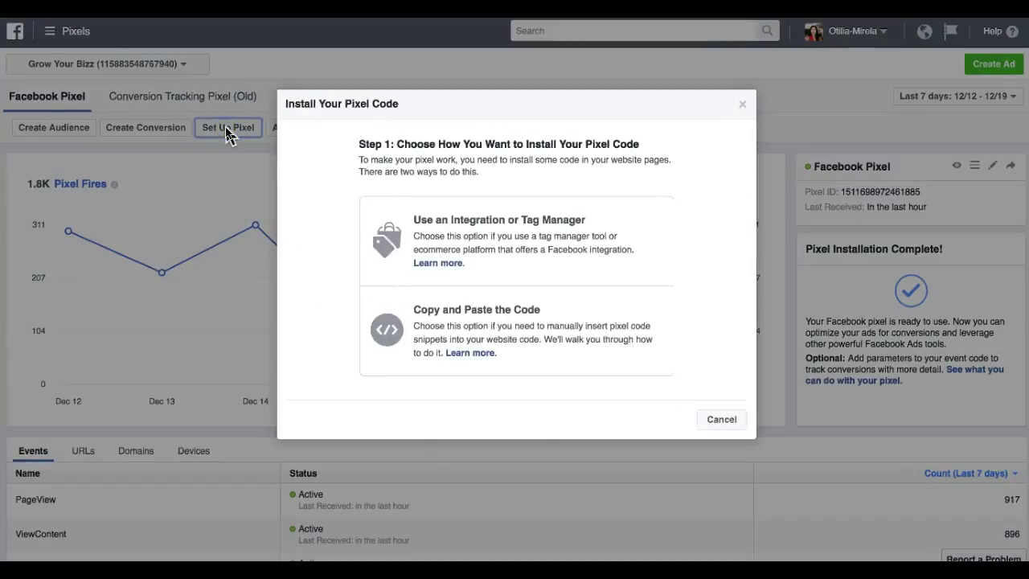
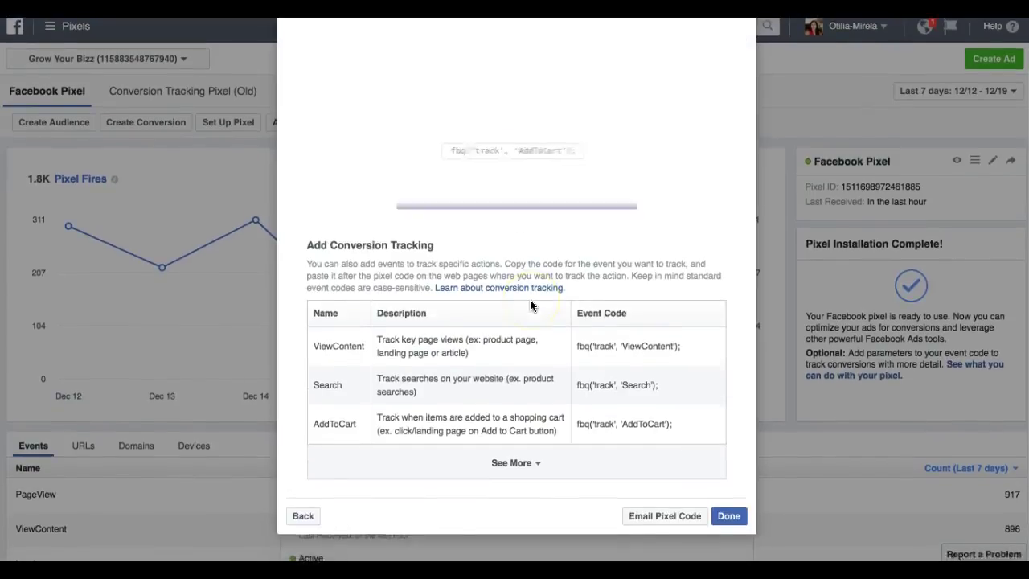
- Close the View Pixel Code dialog and start Create Conversion with the Track Conversions With Standard Events method
scroll(529, 303, up, 2)
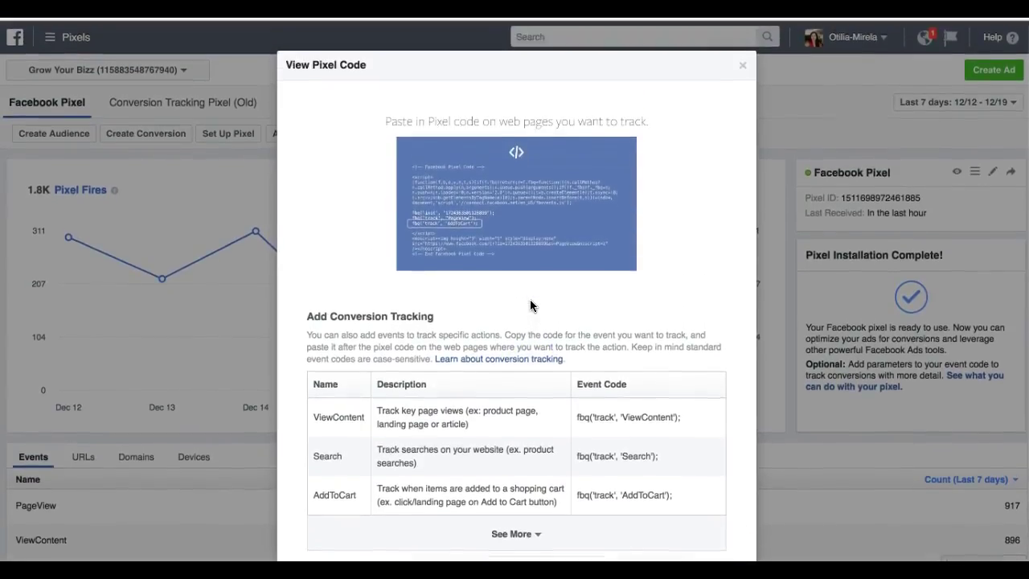
click(744, 63)
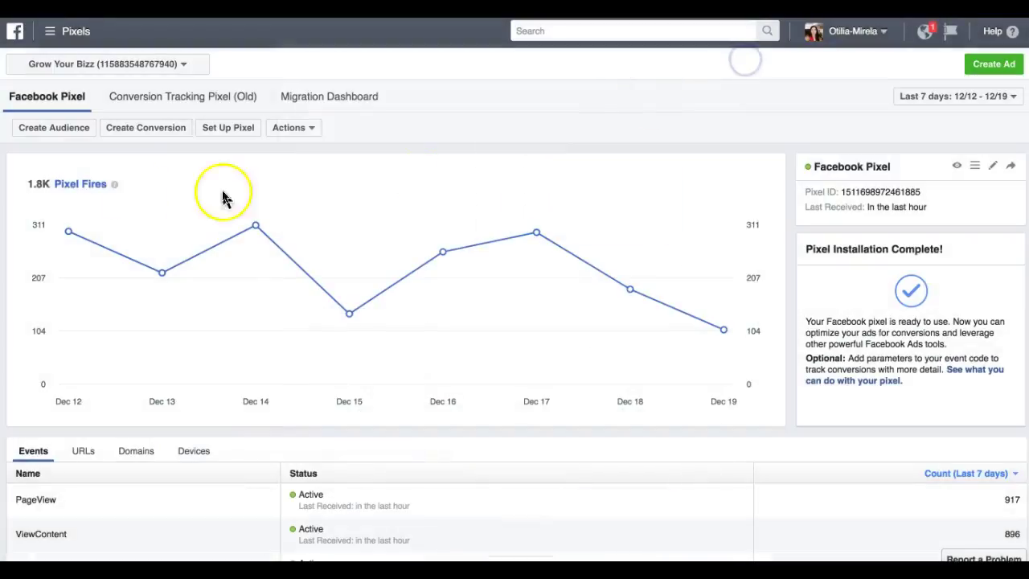
click(134, 127)
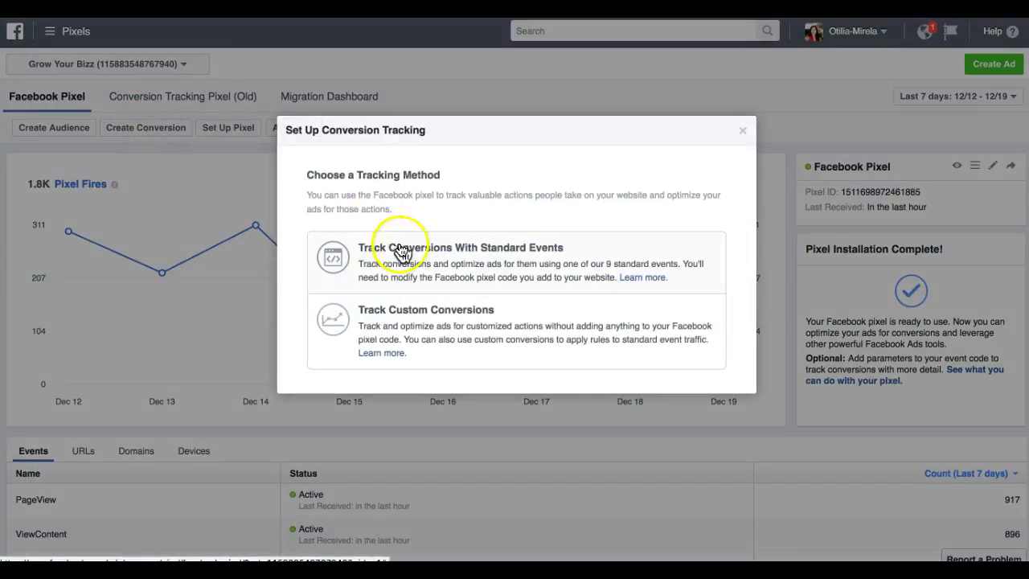
click(560, 278)
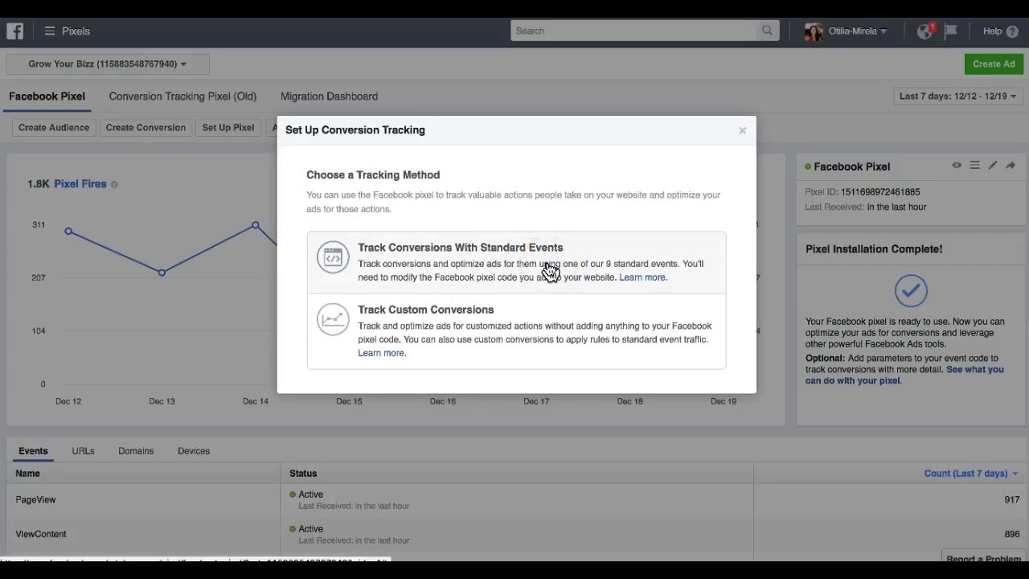
click(524, 306)
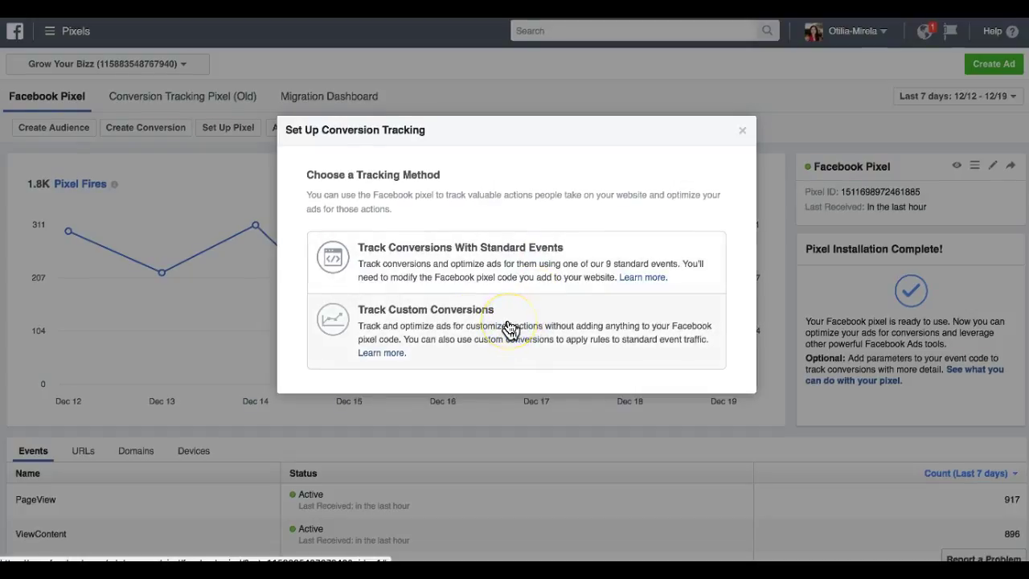
click(459, 267)
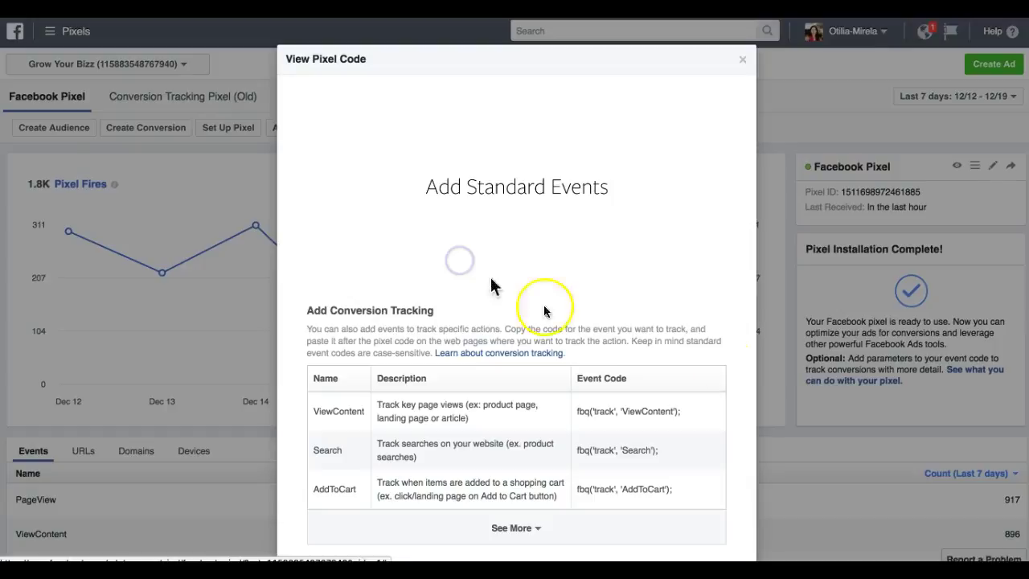
- Copy the AddToCart event code fbq('track', 'AddToCart'); from the Add Conversion Tracking table
scroll(635, 351, down, 2)
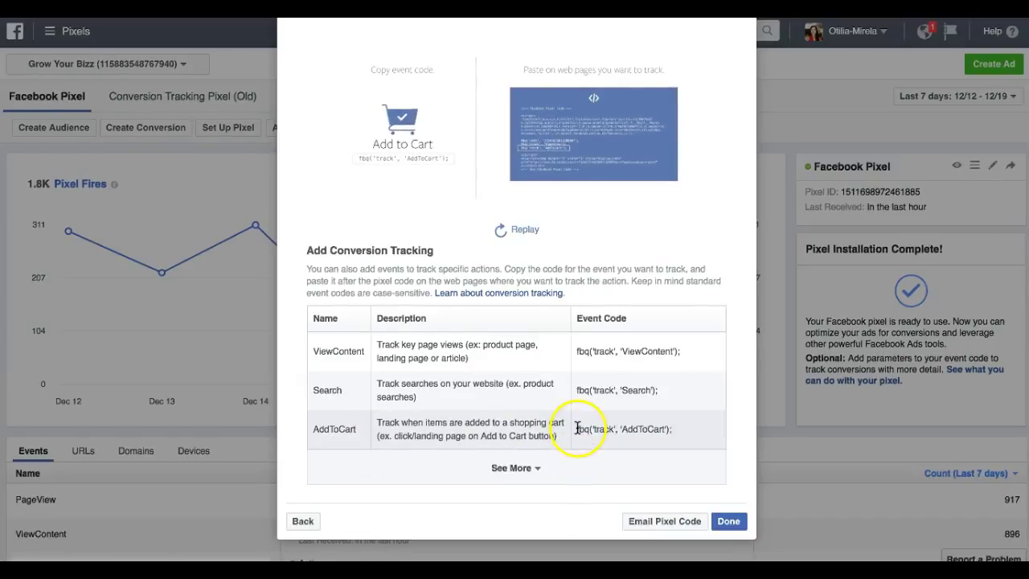
drag(578, 428, 588, 429)
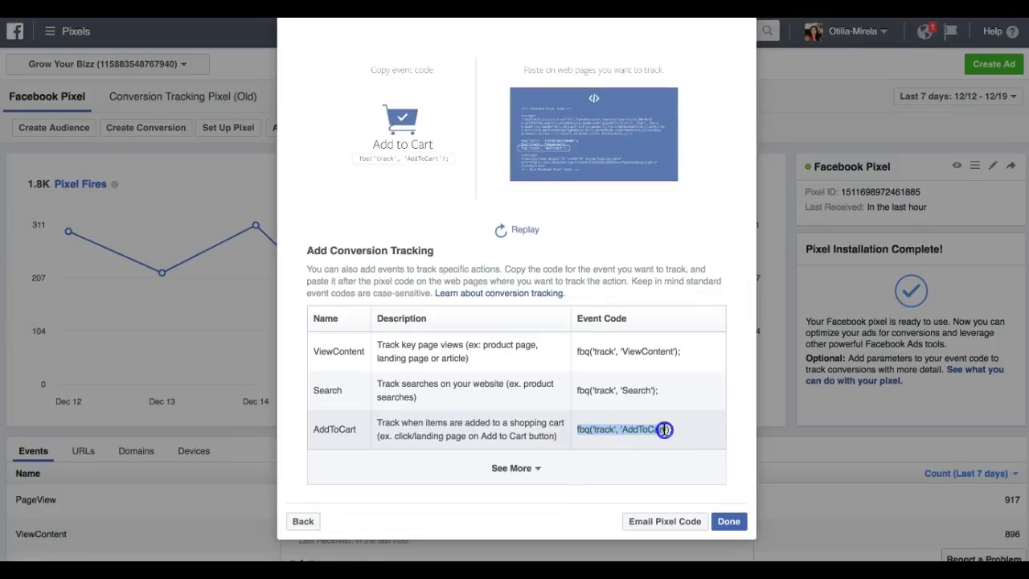
drag(674, 429, 675, 430)
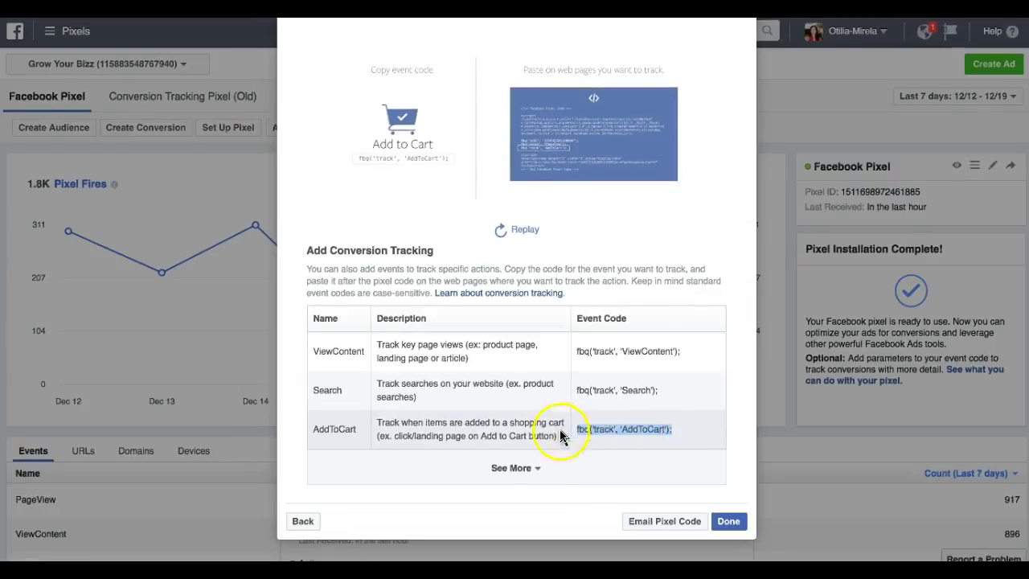
right_click(608, 429)
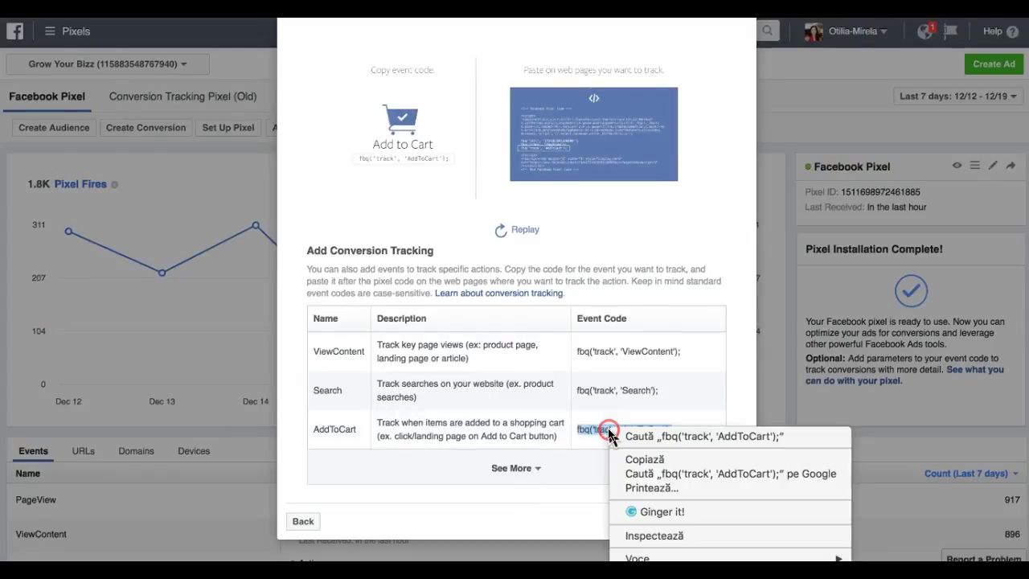
click(643, 458)
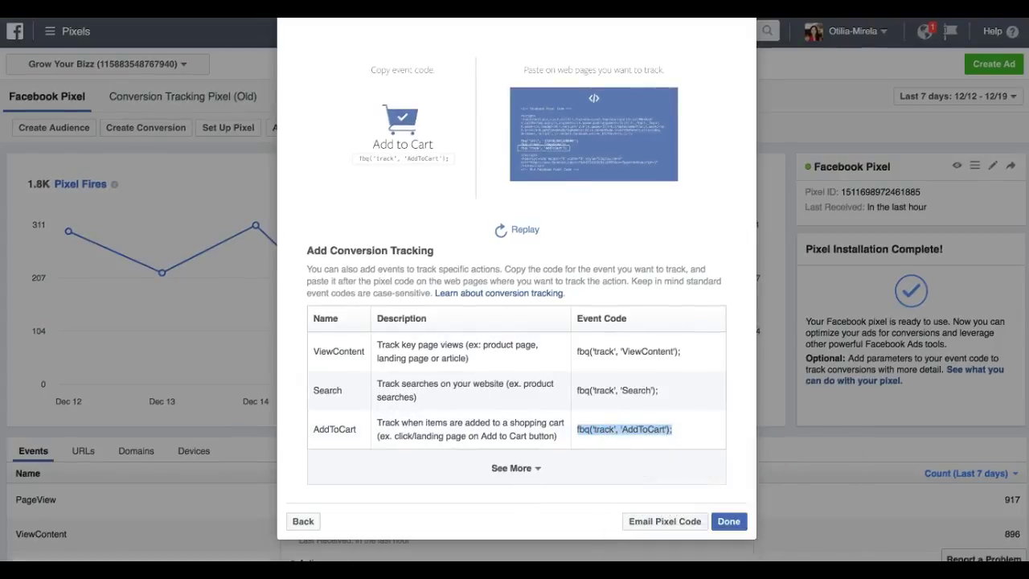
- Switch to the untitled text document and paste the AddToCart event code on its own line between the PageView line and </script>
key(super+Tab)
drag(670, 292, 552, 147)
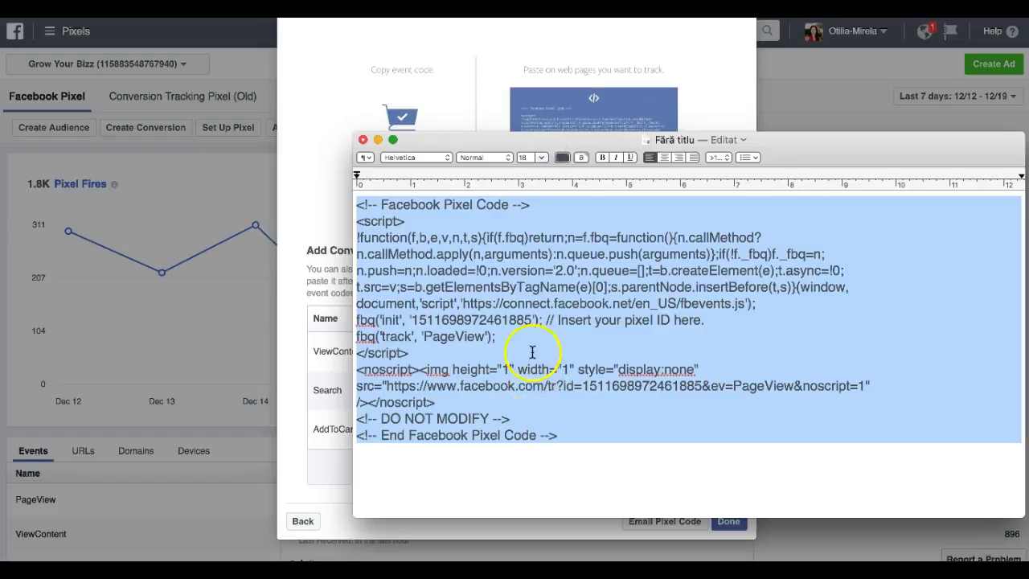
click(533, 352)
scroll(534, 352, up, 2)
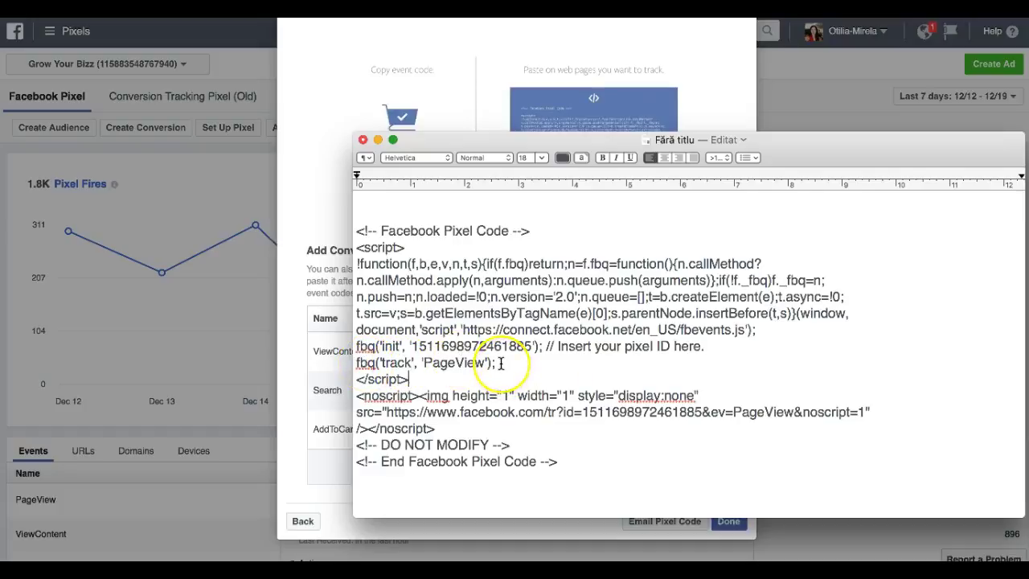
drag(501, 364, 655, 406)
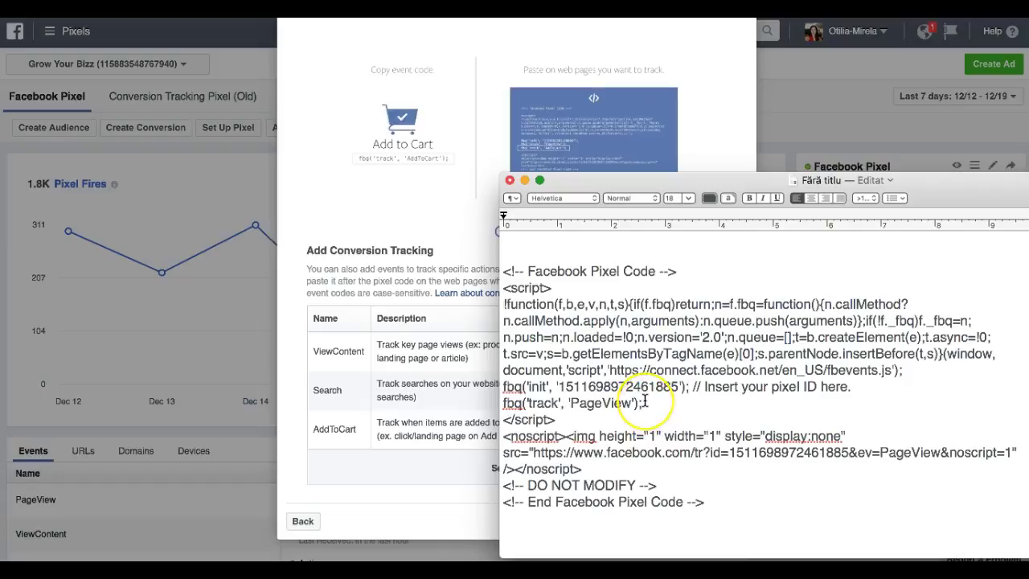
key(Return)
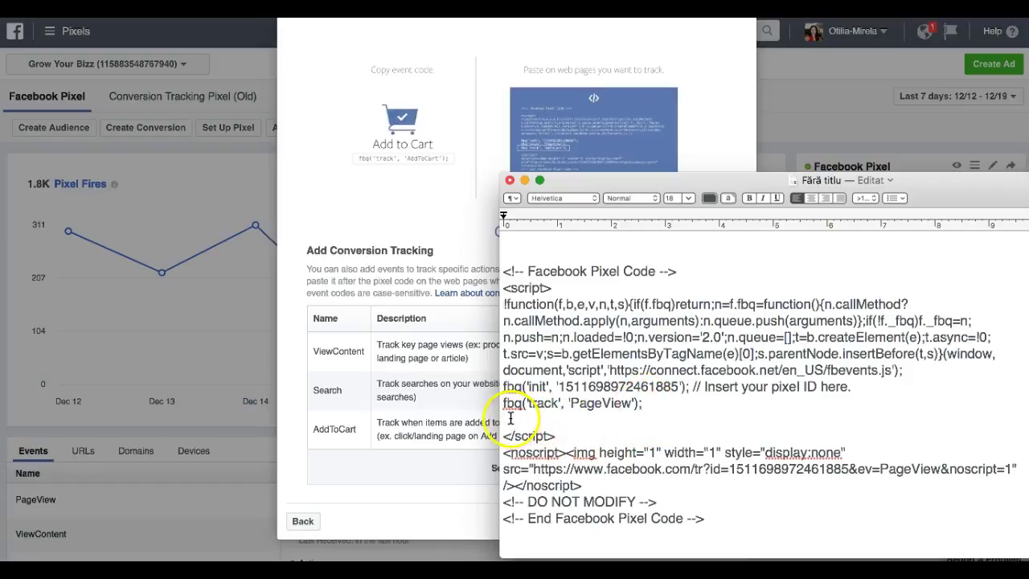
right_click(504, 417)
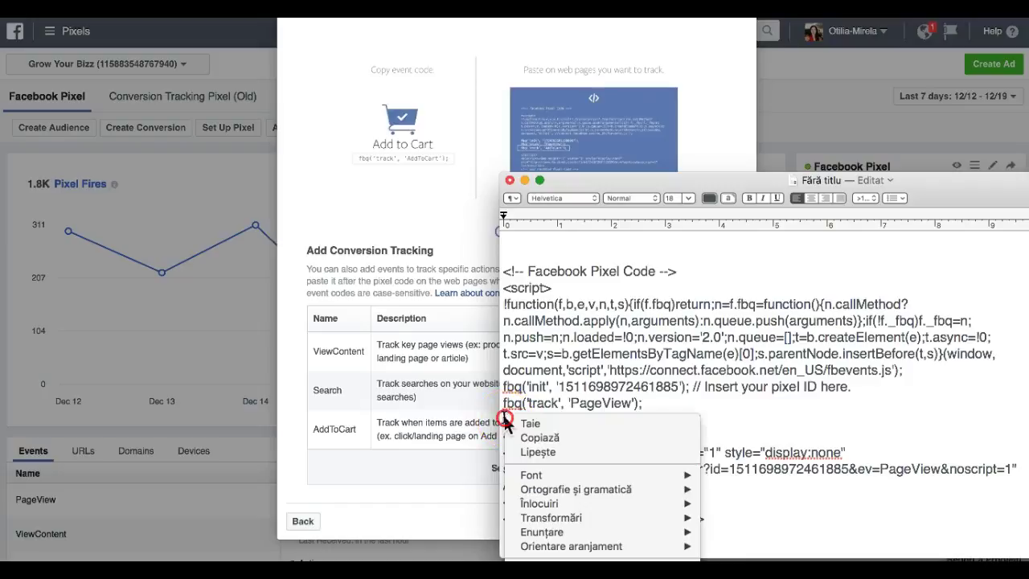
click(533, 452)
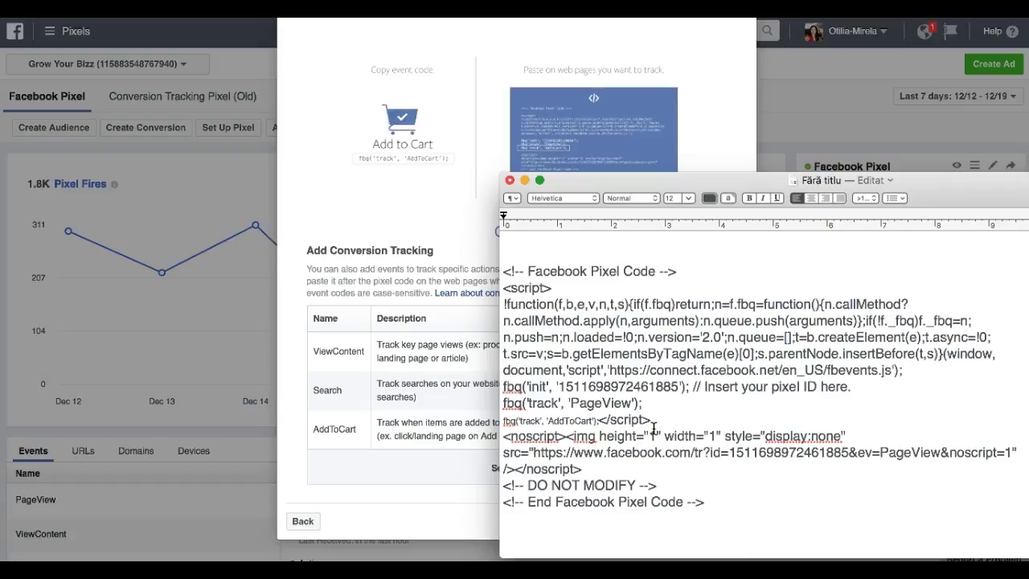
key(Return)
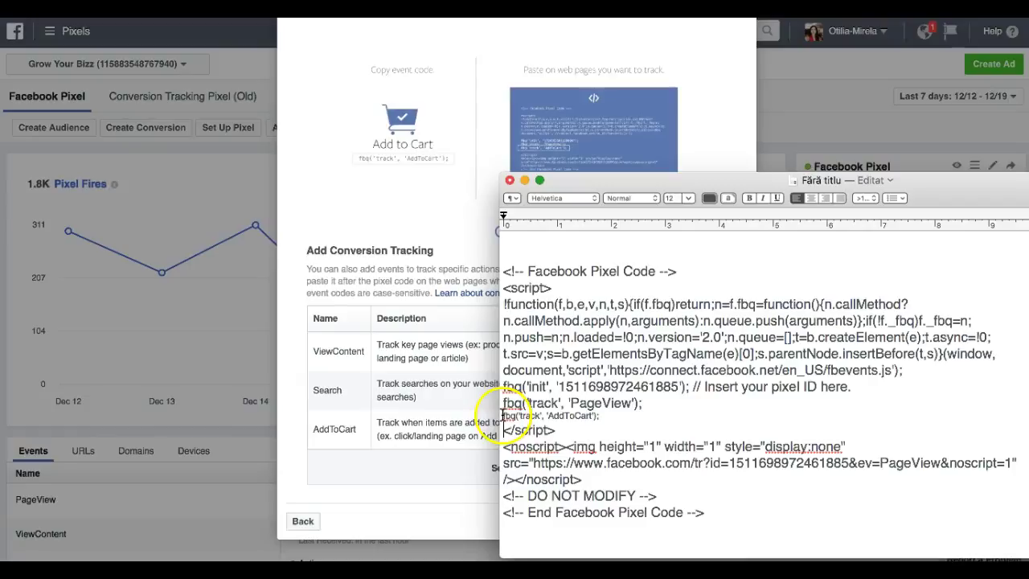
- Set the font size of the pasted AddToCart line to 18 and make it bold
click(594, 417)
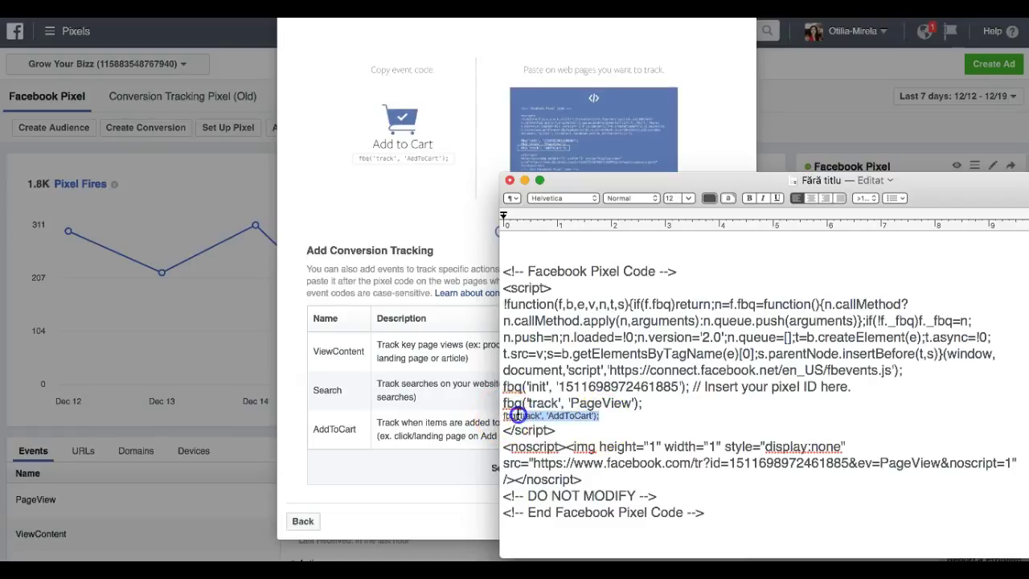
click(690, 199)
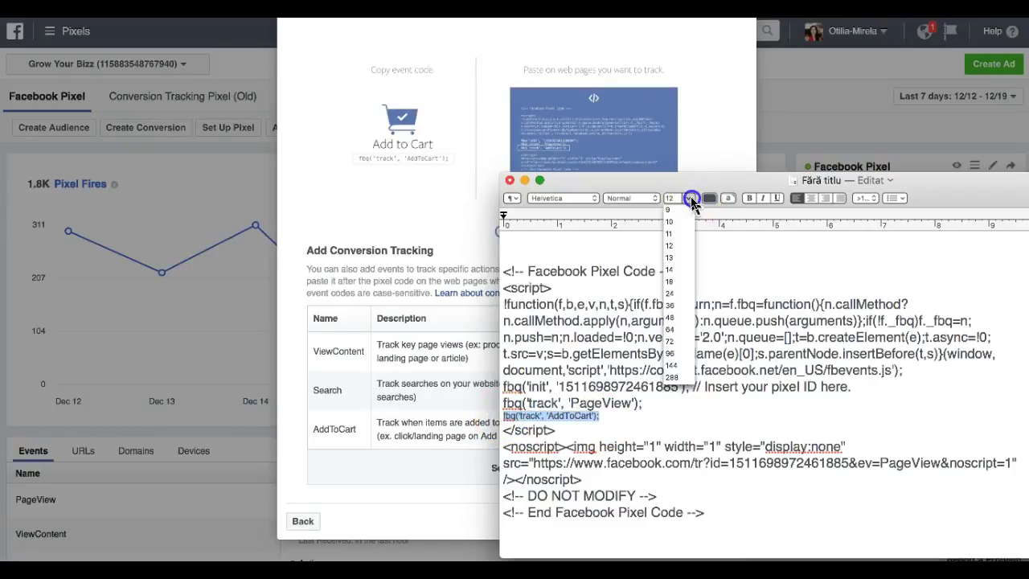
click(674, 284)
click(677, 424)
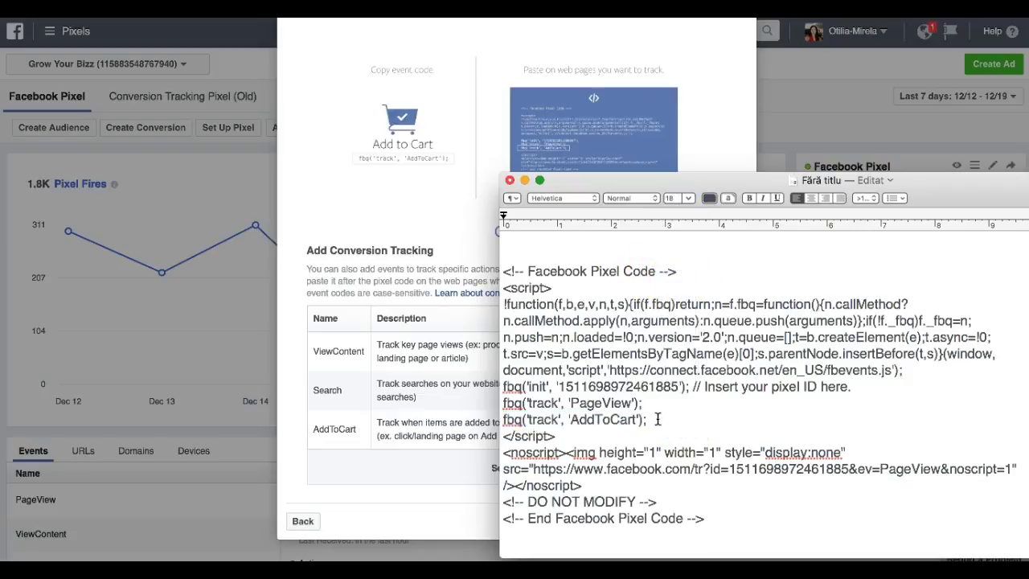
drag(652, 420, 519, 417)
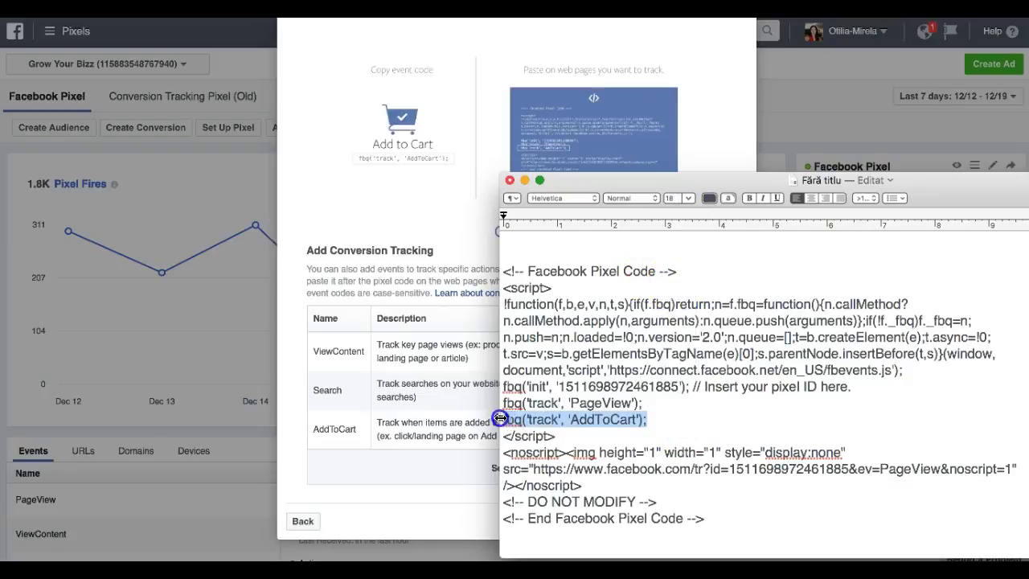
click(748, 197)
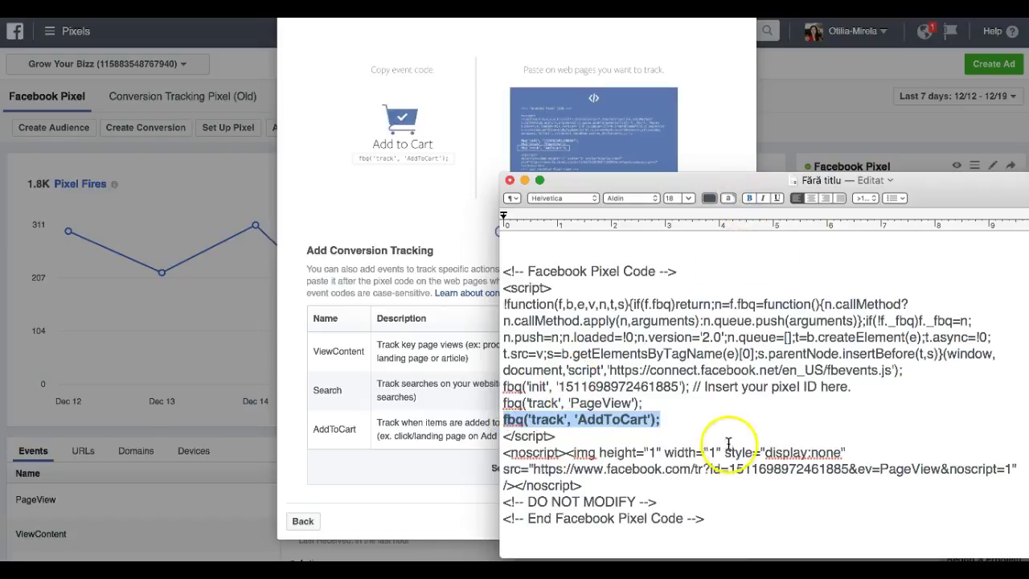
click(695, 420)
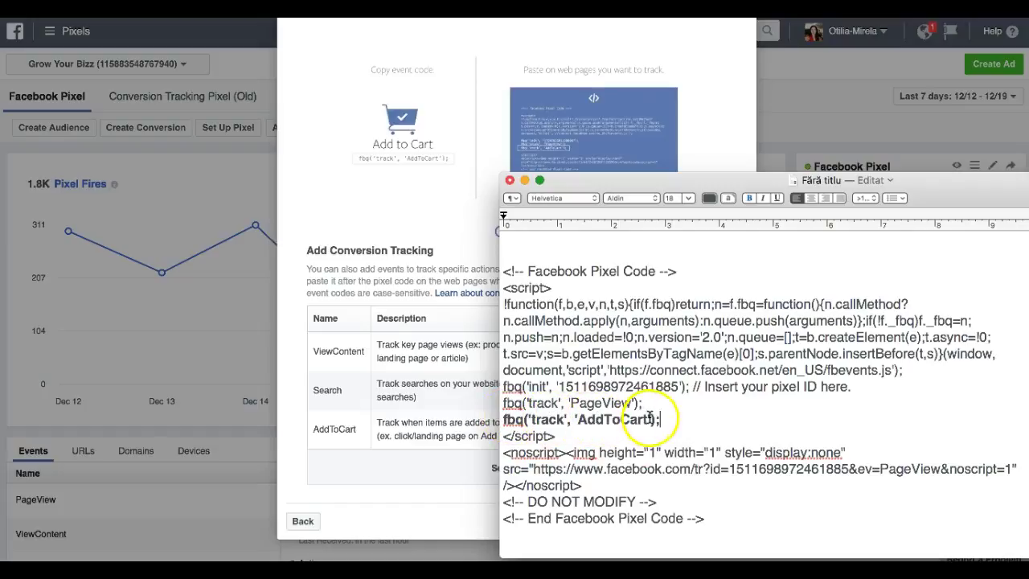
- Copy the whole pixel code including the AddToCart line, and move the text document window out of the way of the dialog
scroll(772, 431, down, 3)
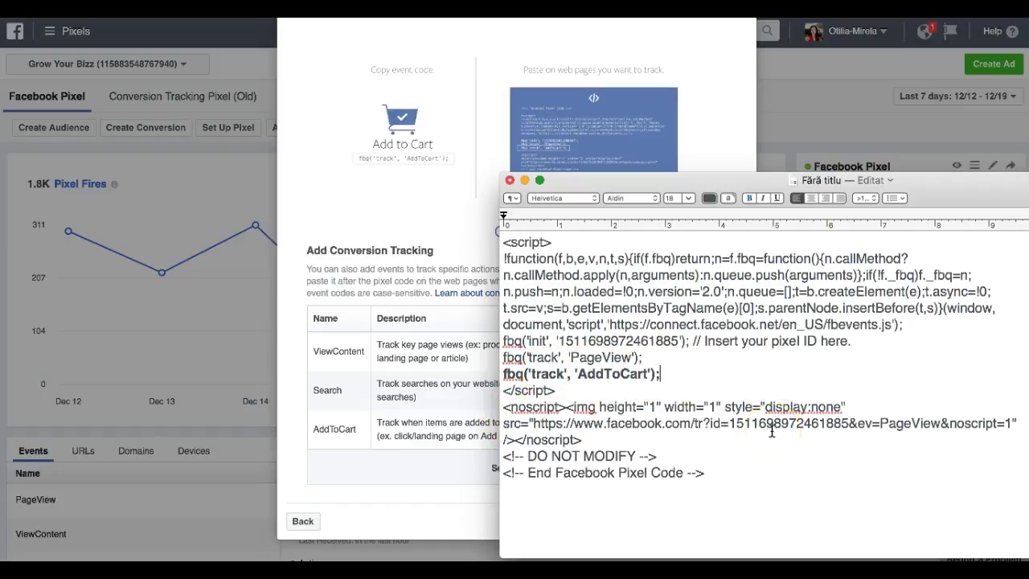
scroll(772, 432, up, 2)
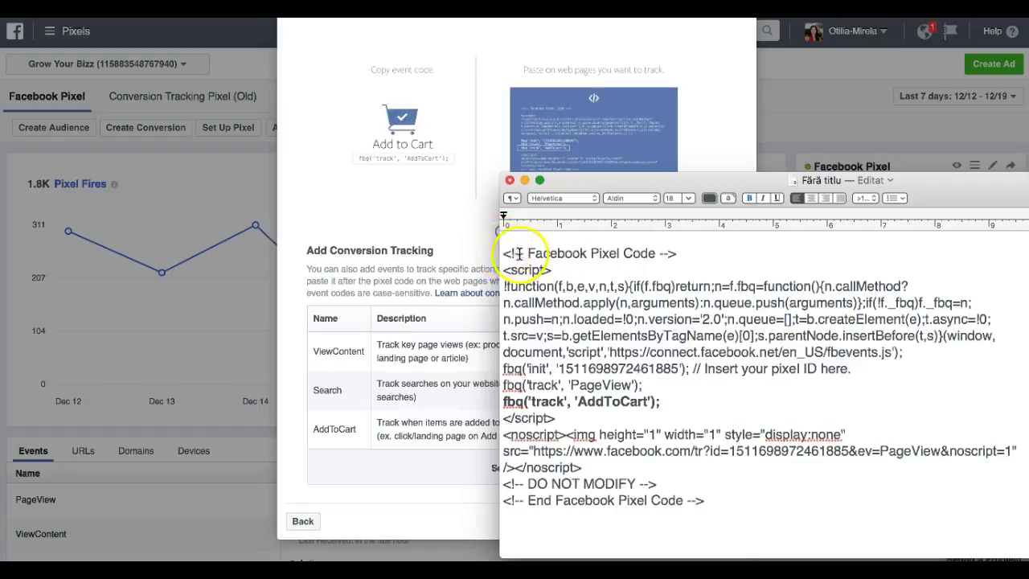
drag(503, 253, 722, 504)
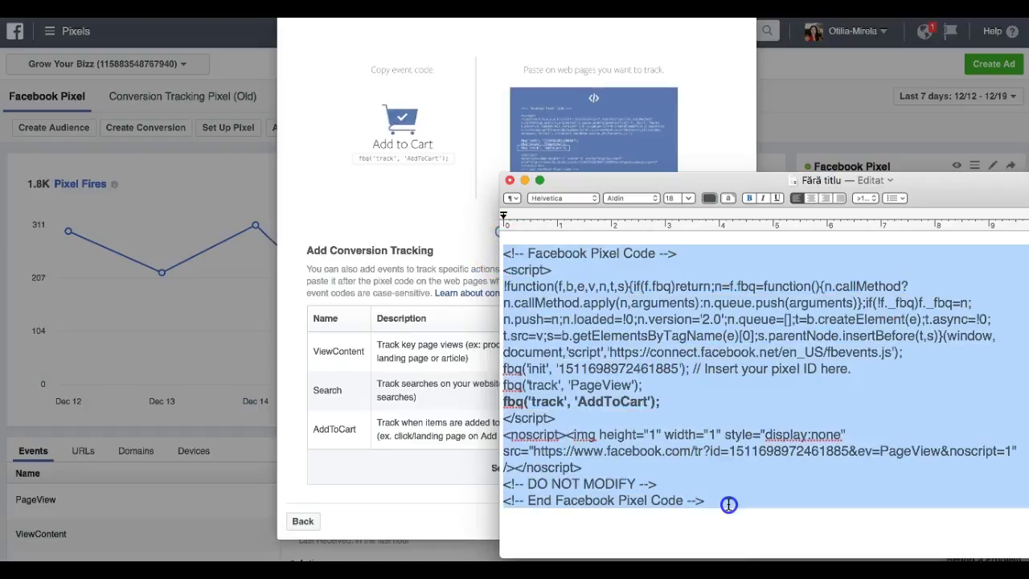
right_click(724, 336)
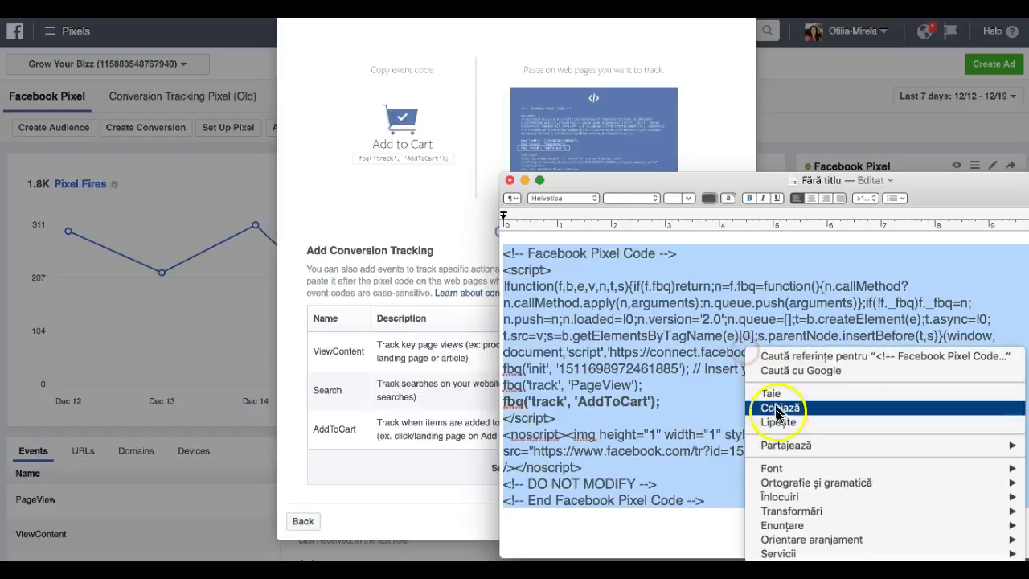
click(770, 408)
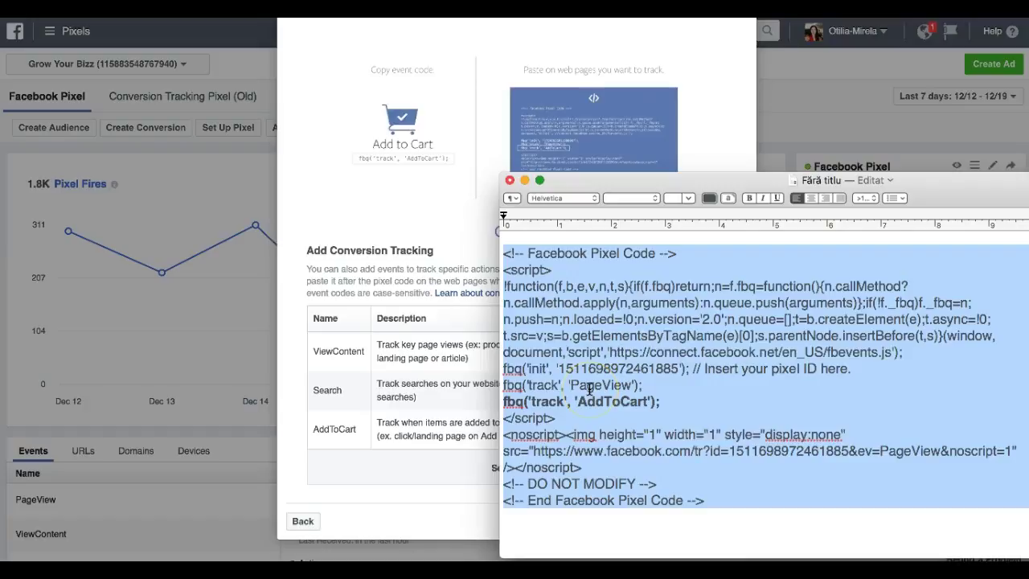
drag(561, 181, 971, 521)
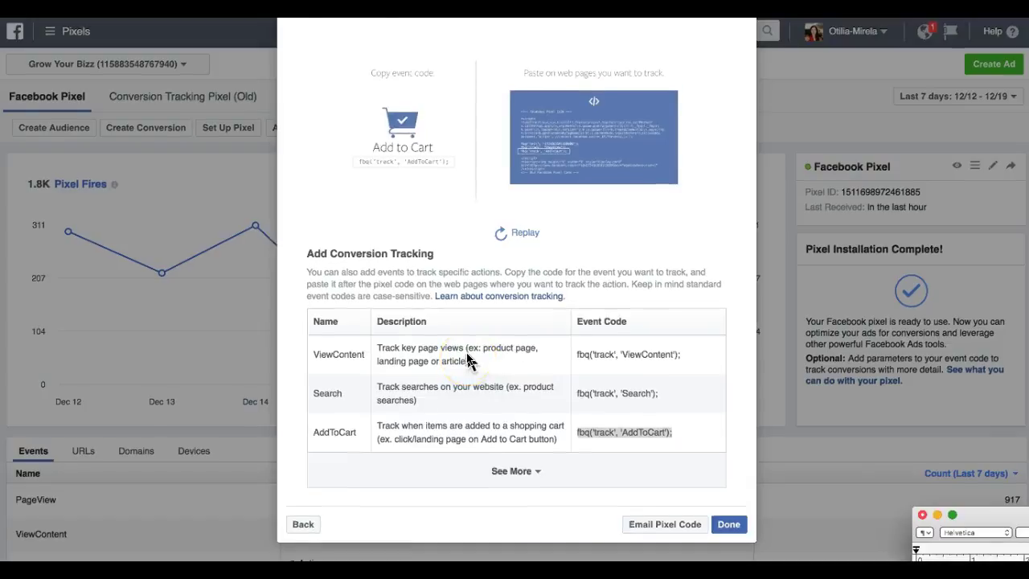
- Look over the standard event codes, close their dialog and start Set Up Pixel to reach the installation methods
scroll(467, 354, up, 2)
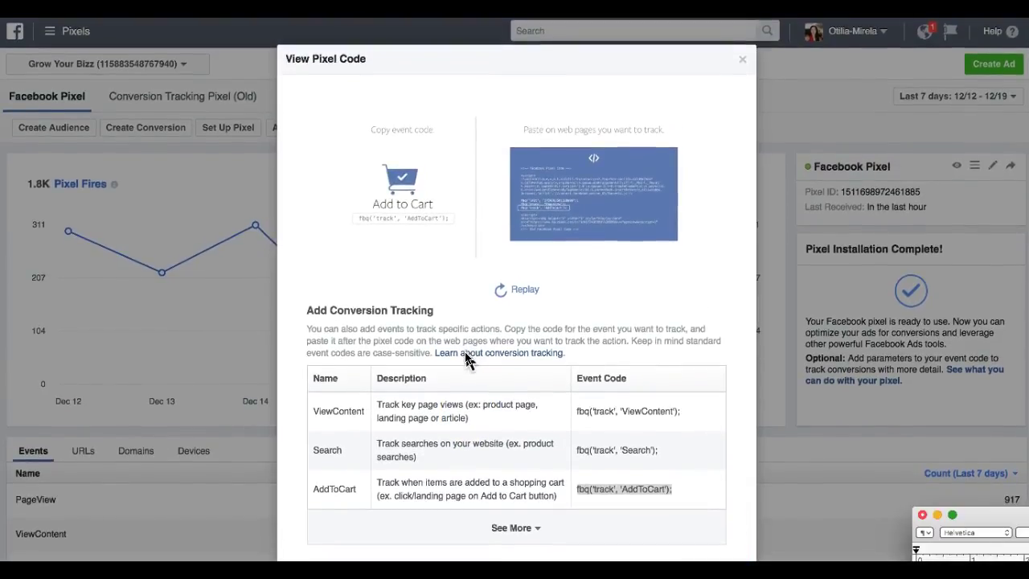
scroll(466, 357, down, 2)
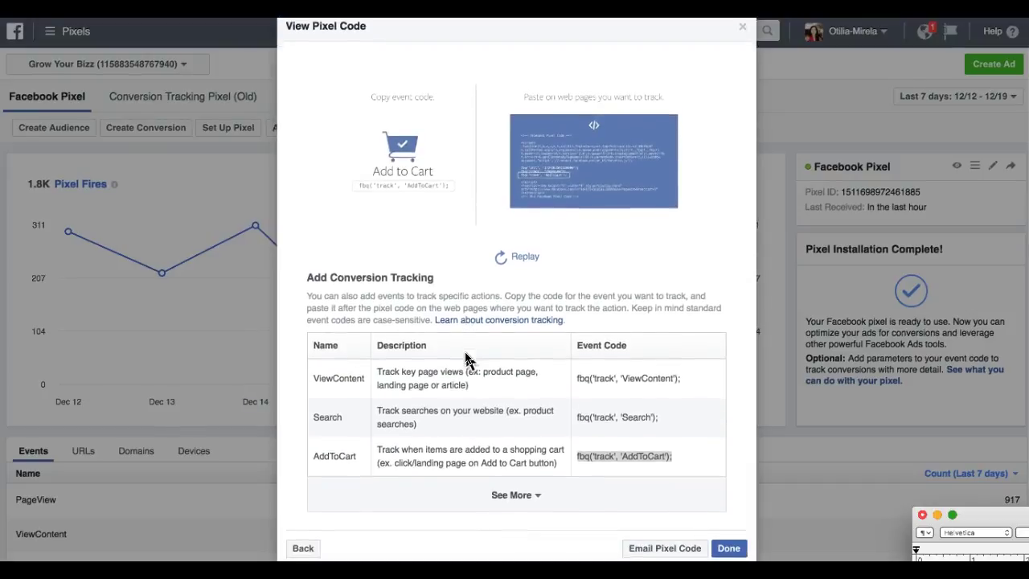
scroll(468, 359, up, 2)
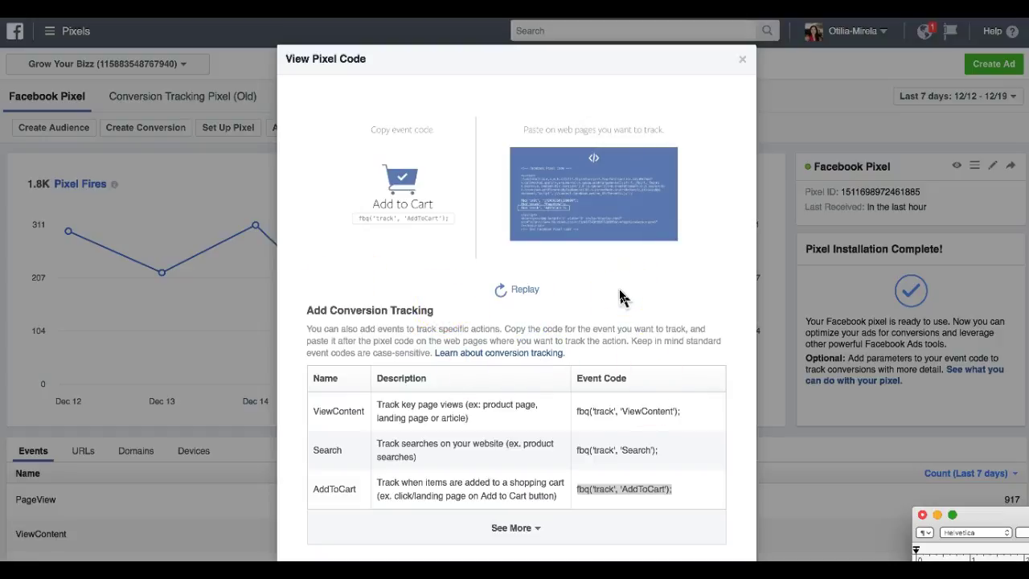
click(745, 61)
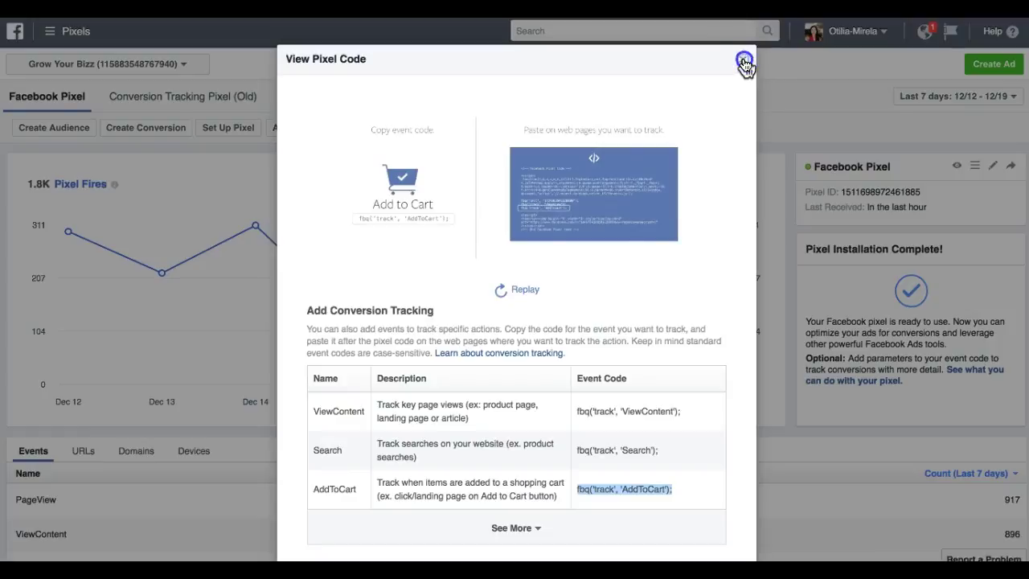
click(228, 129)
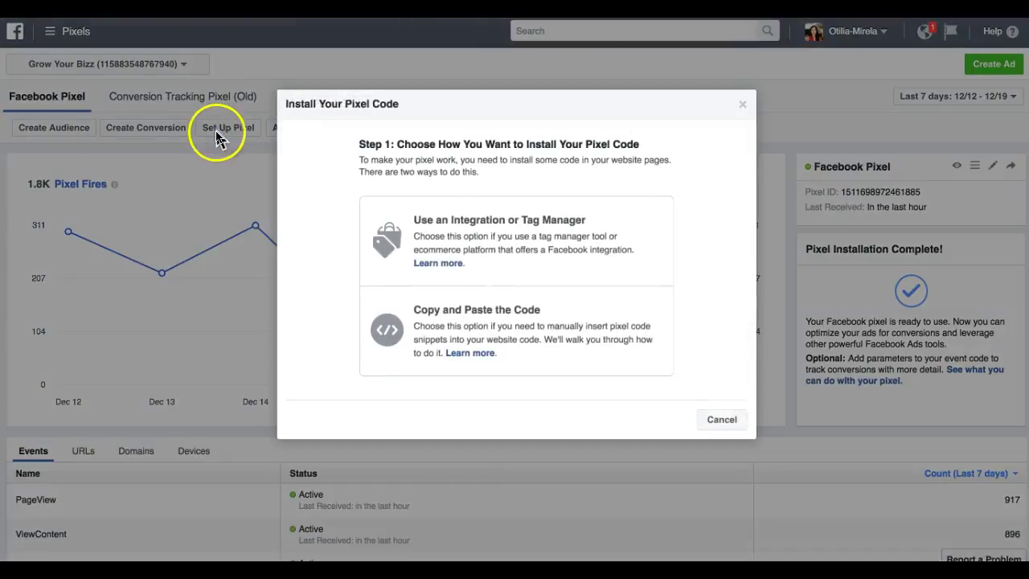
- Choose the integration or tag manager method, read through the Shopify installation instructions, and close them
click(485, 251)
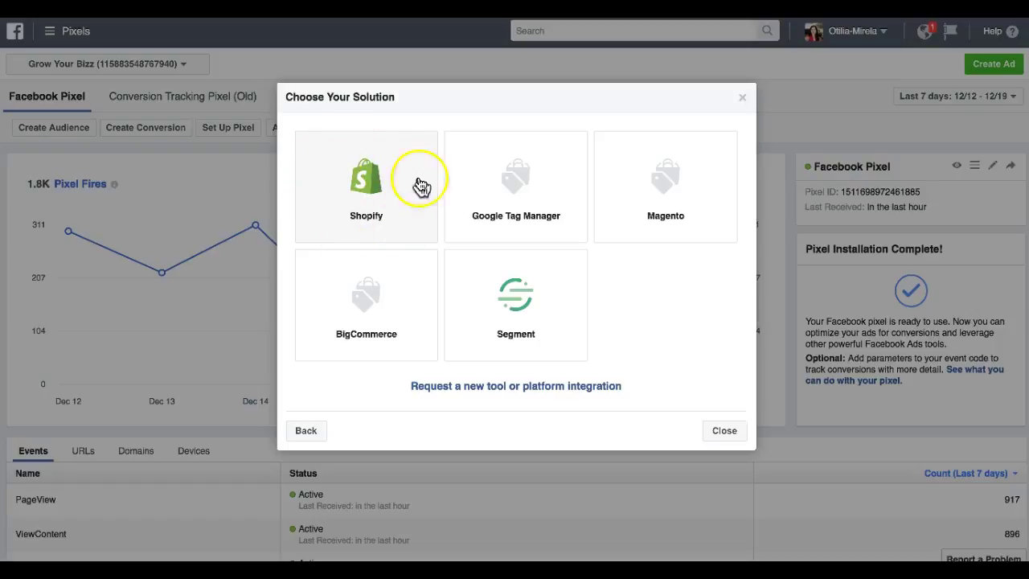
click(361, 184)
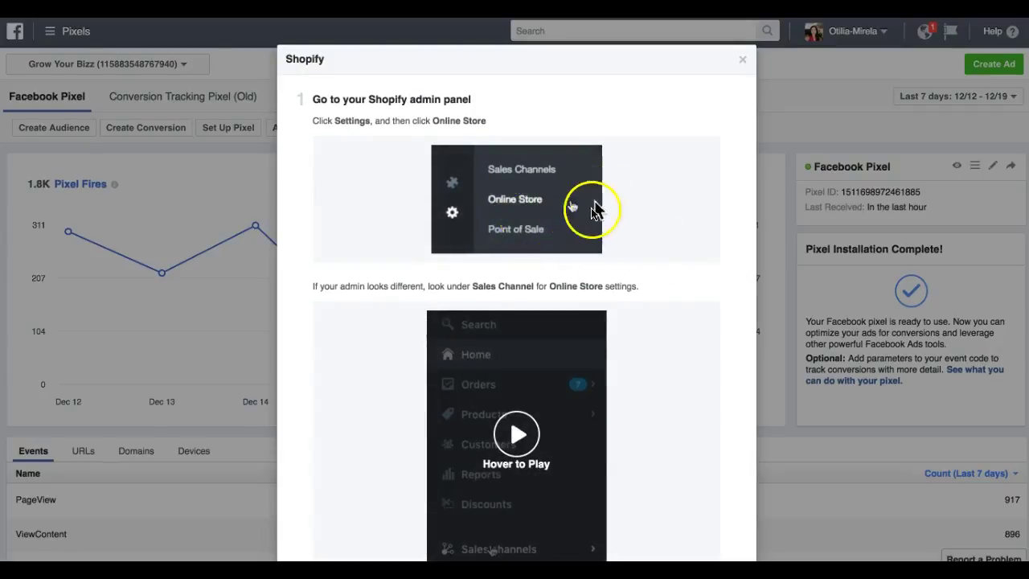
scroll(603, 217, down, 3)
mouse_move(544, 326)
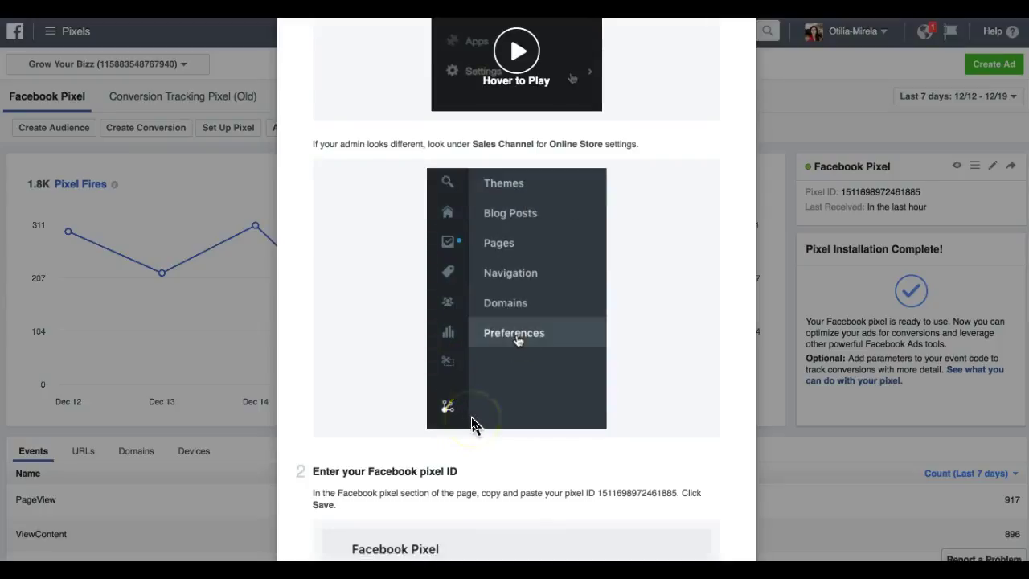
scroll(661, 129, up, 3)
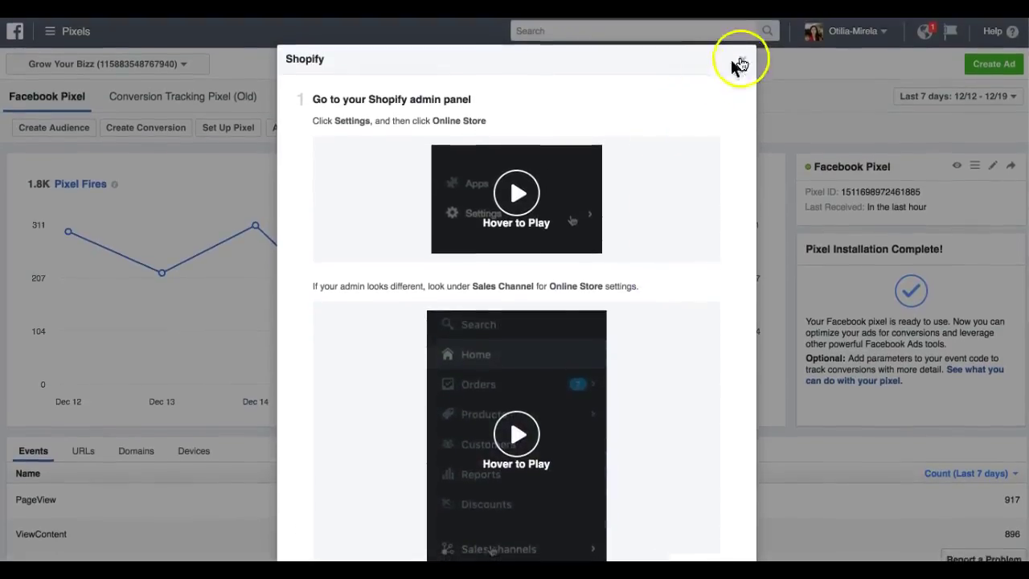
scroll(525, 362, down, 3)
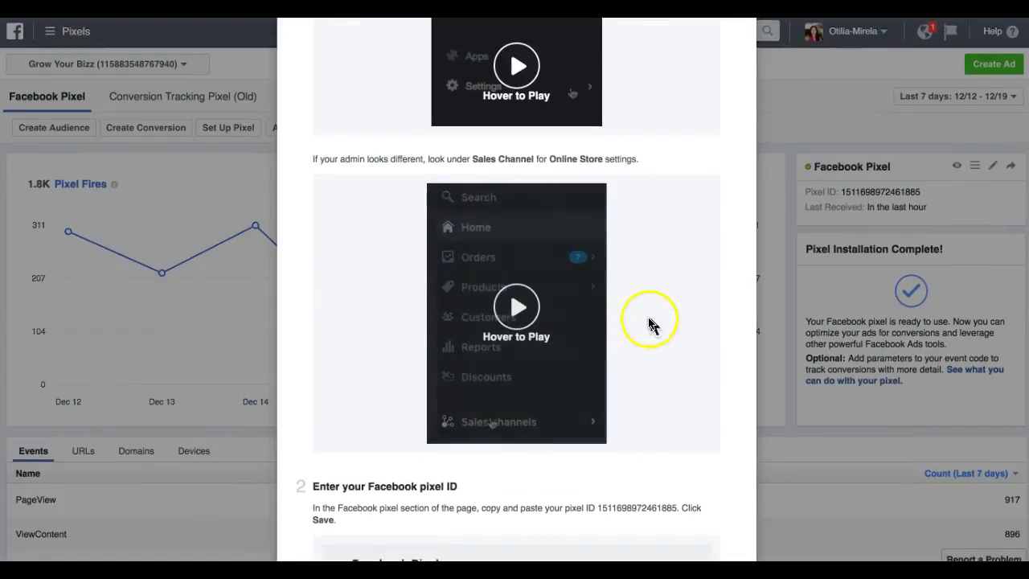
scroll(708, 153, up, 3)
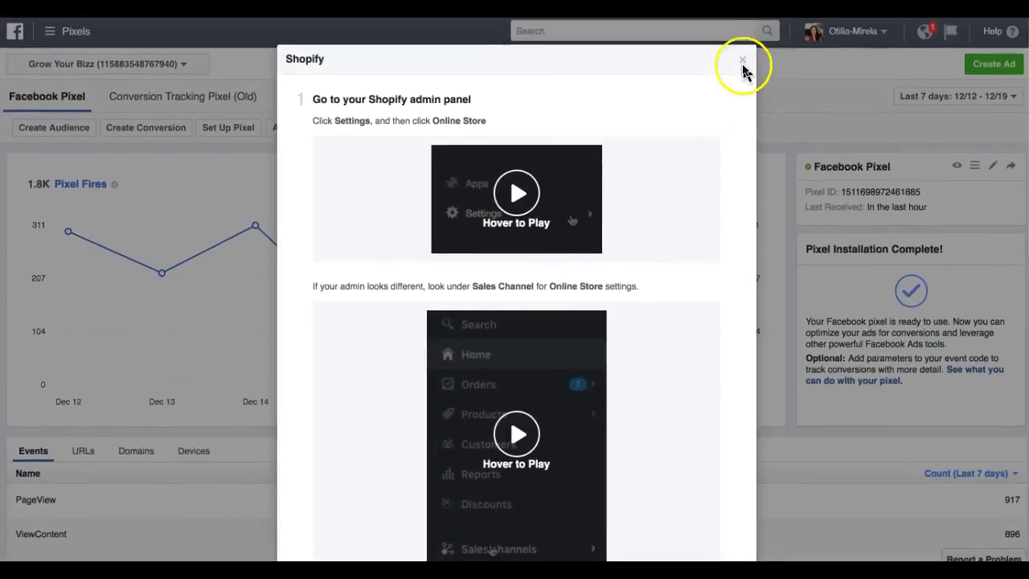
click(742, 64)
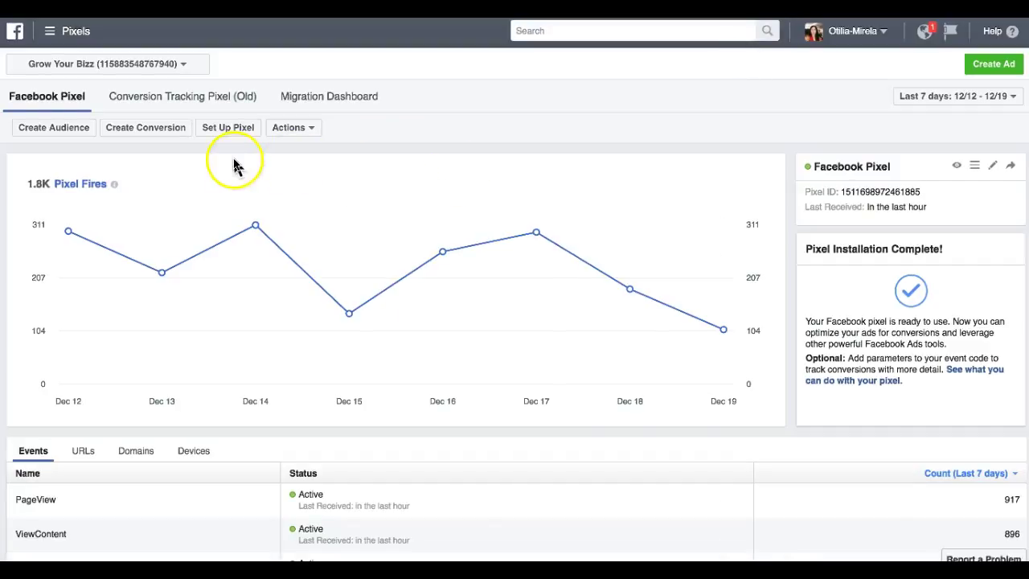
- Switch to the untitled text document, delete the AddToCart event line from the pixel code, and move the window out of the way
key(super+Tab)
drag(617, 148, 608, 128)
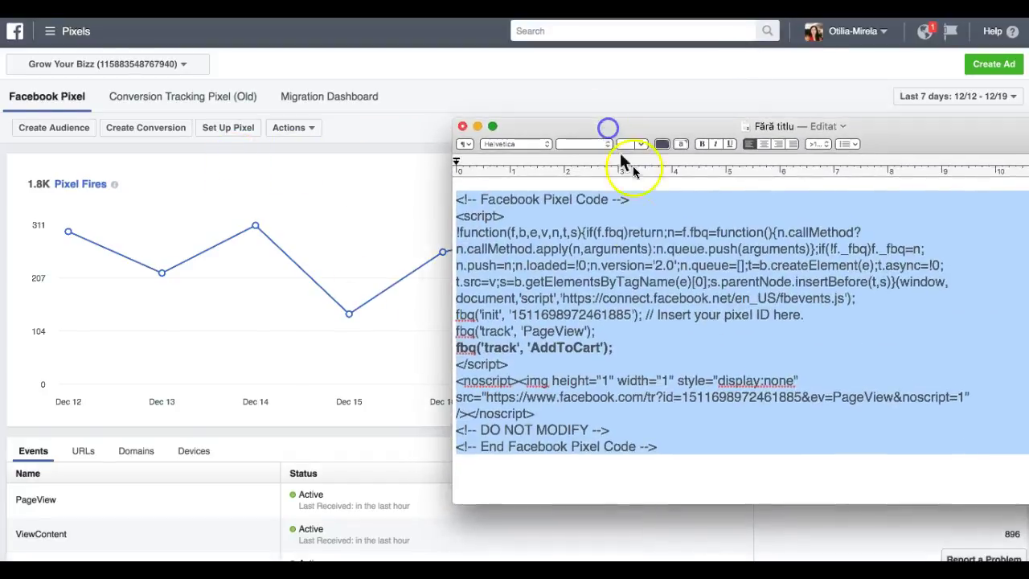
click(623, 351)
drag(618, 349, 456, 344)
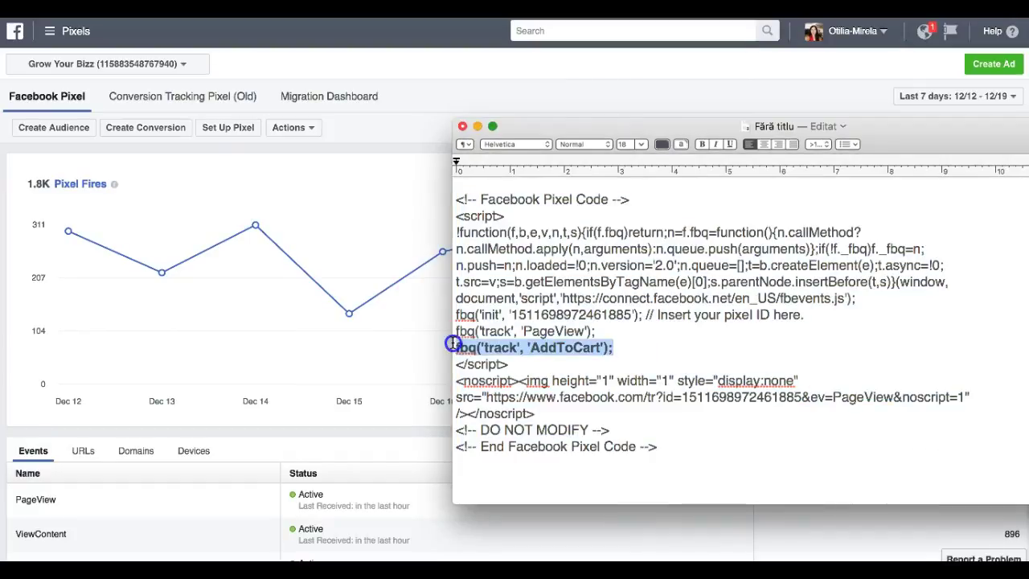
key(BackSpace)
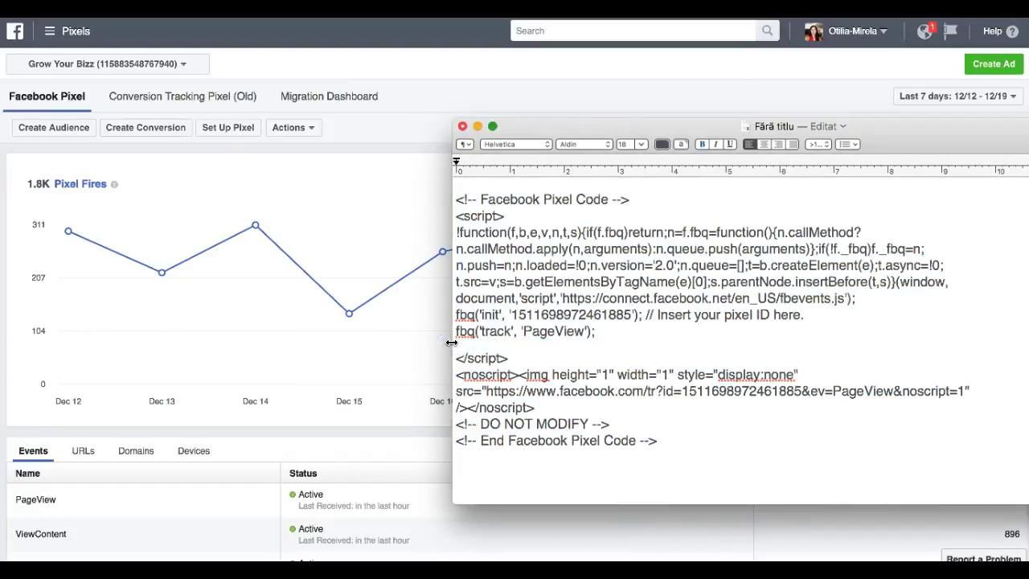
drag(532, 128, 859, 445)
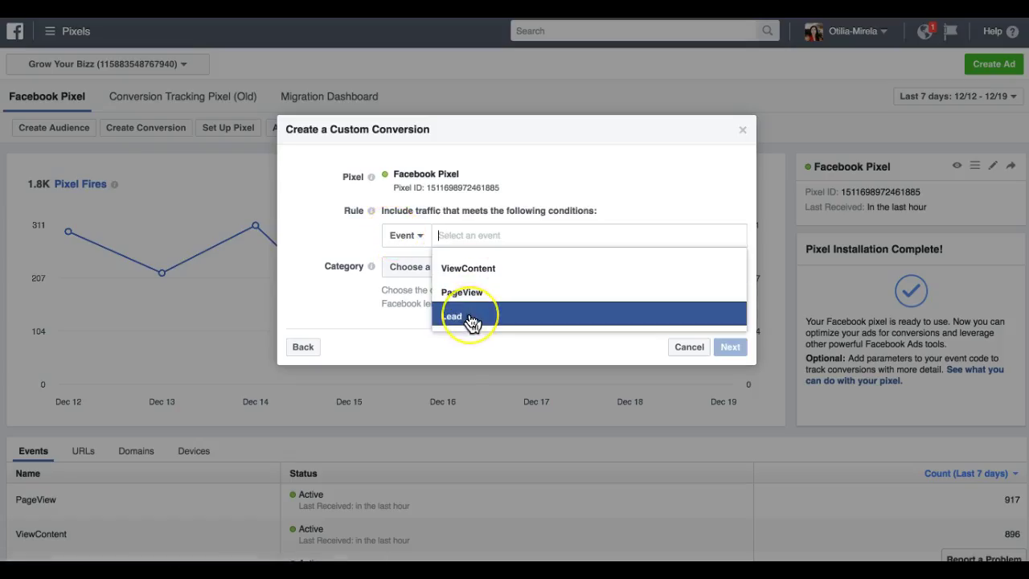
- Set the custom conversion rule to the Lead event and choose Lead as its category
click(420, 237)
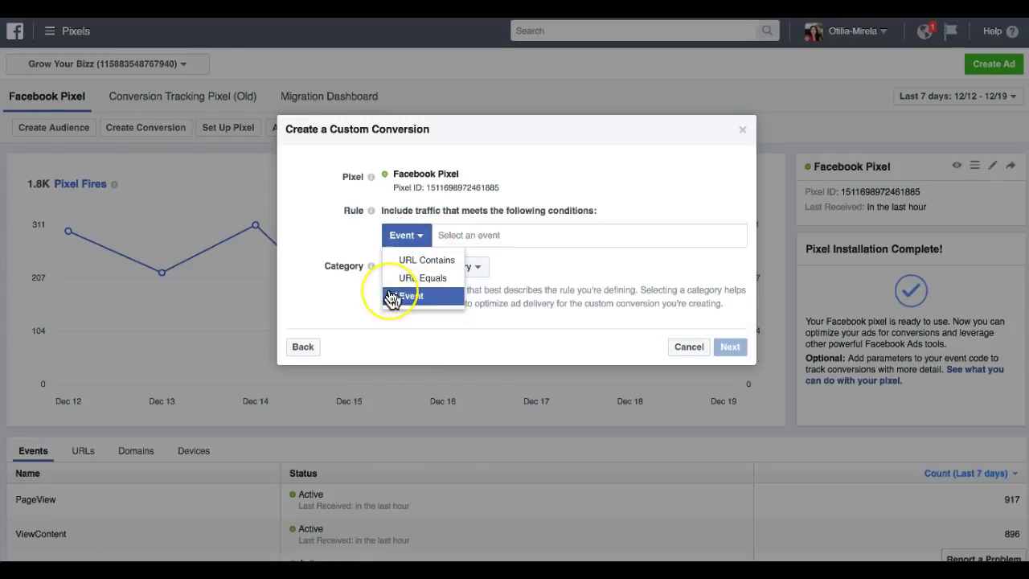
click(417, 297)
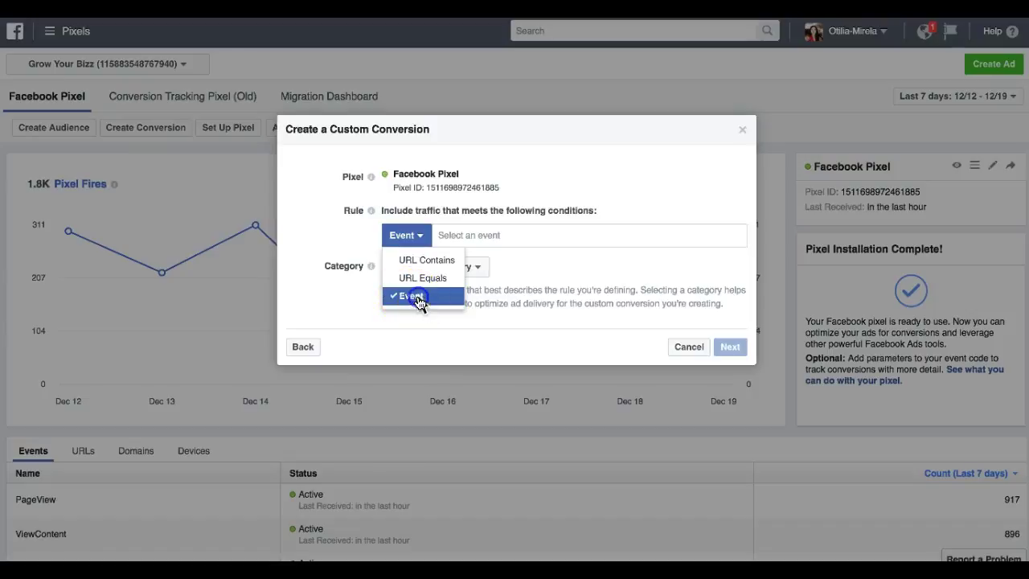
mouse_move(369, 228)
click(457, 234)
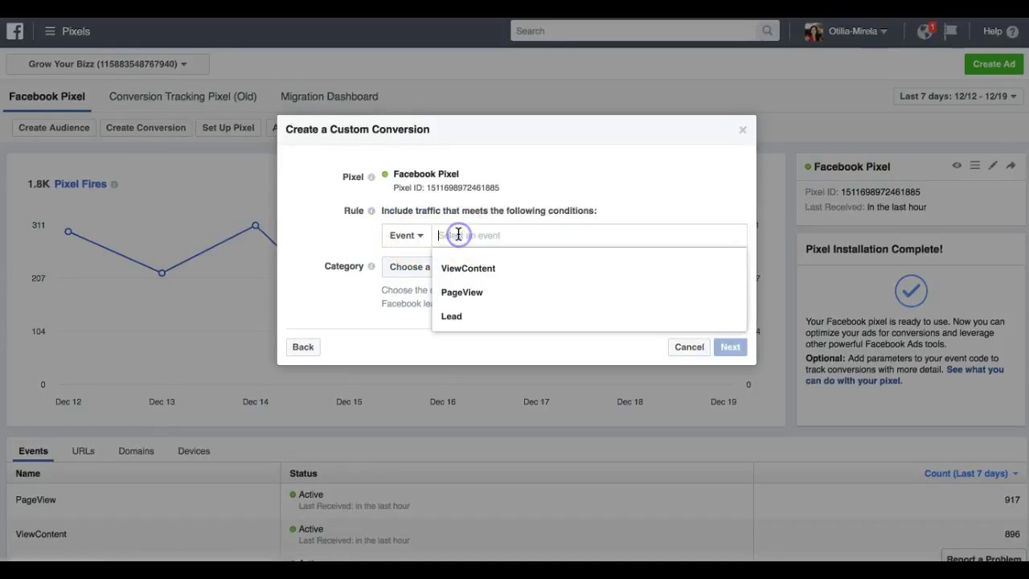
click(465, 316)
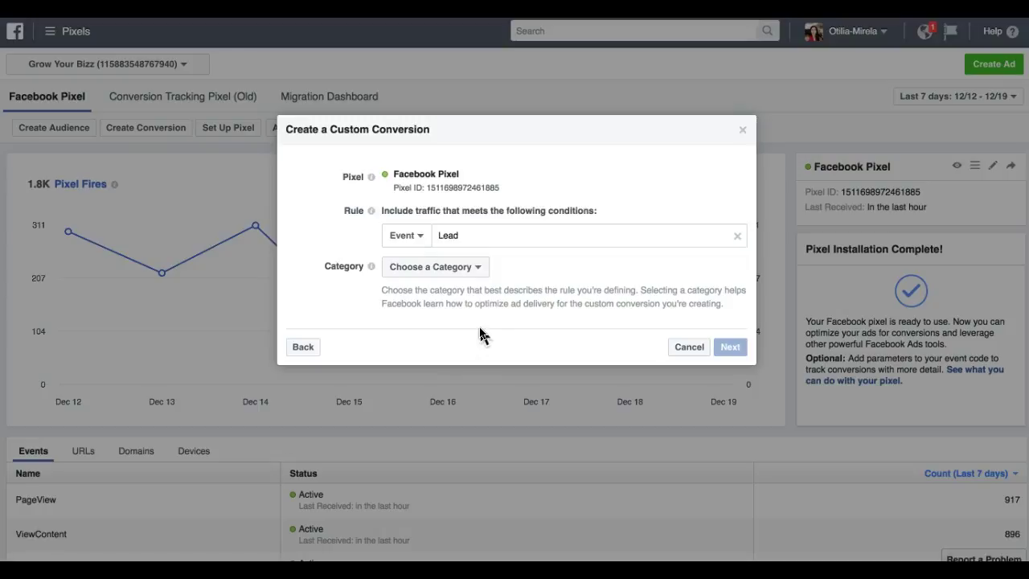
click(481, 272)
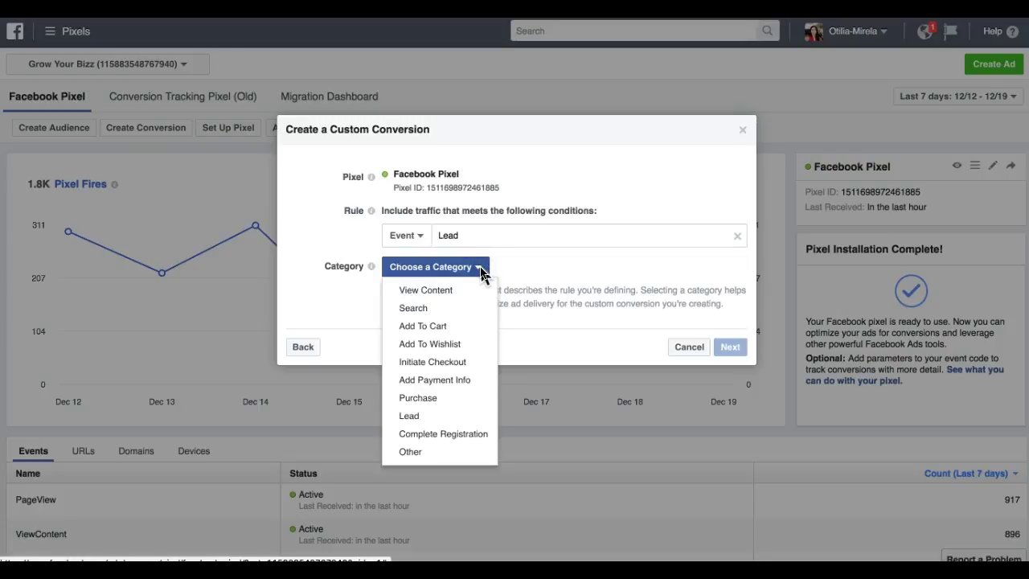
click(429, 419)
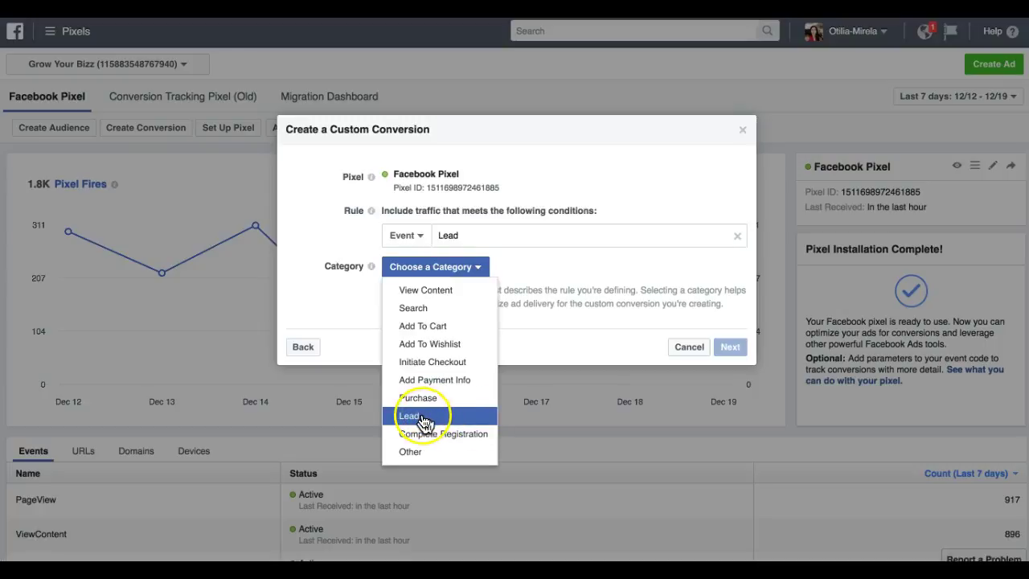
click(425, 419)
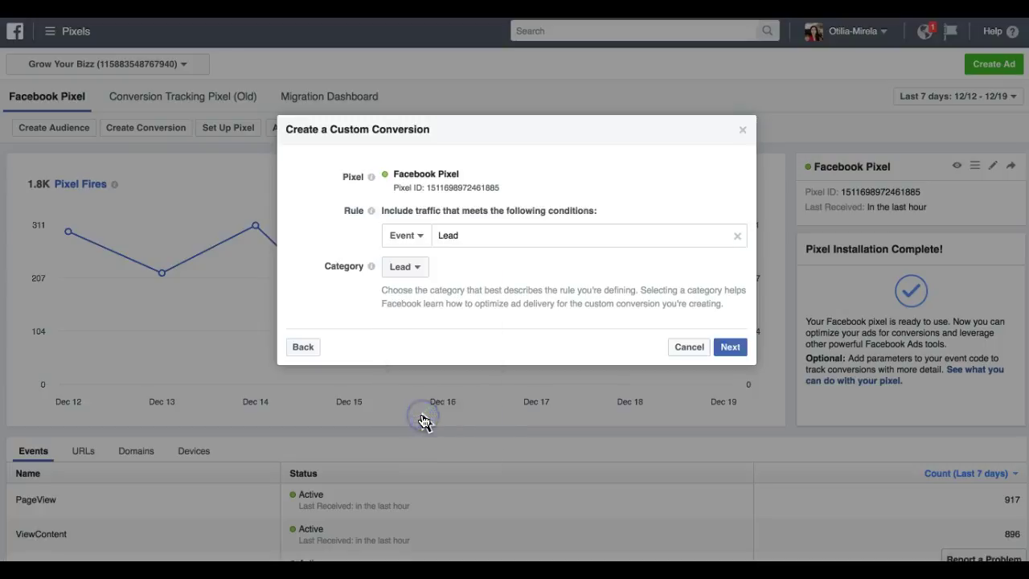
- Continue to the naming stage, name the custom conversion "Lead Pixel", and close the dialog without creating it
click(728, 348)
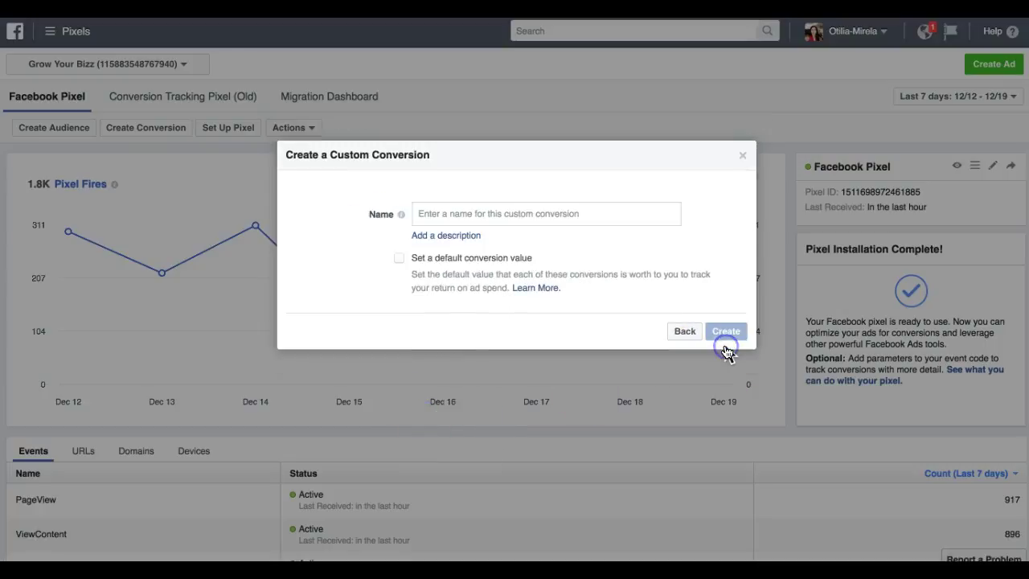
click(457, 212)
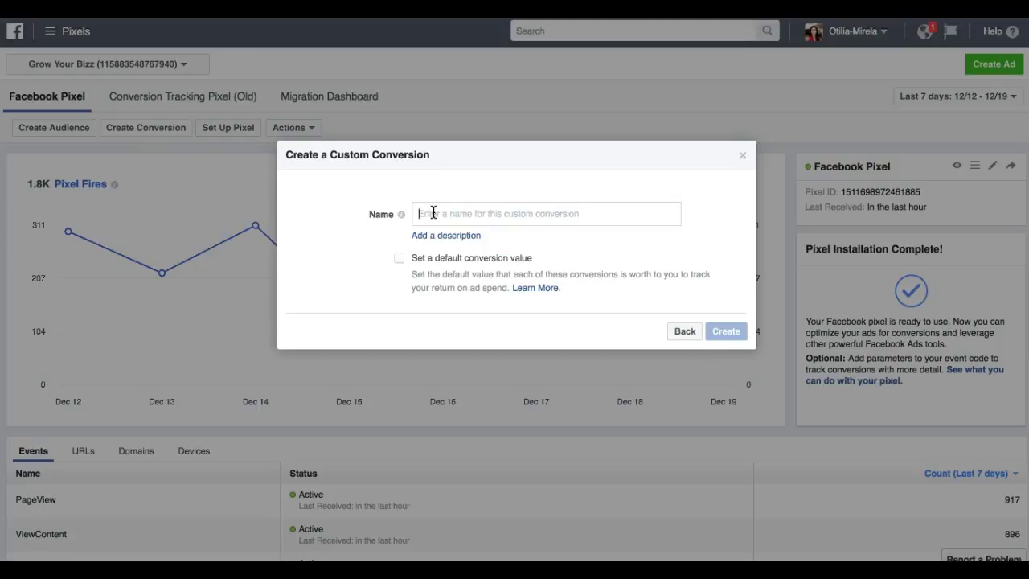
text(Lead)
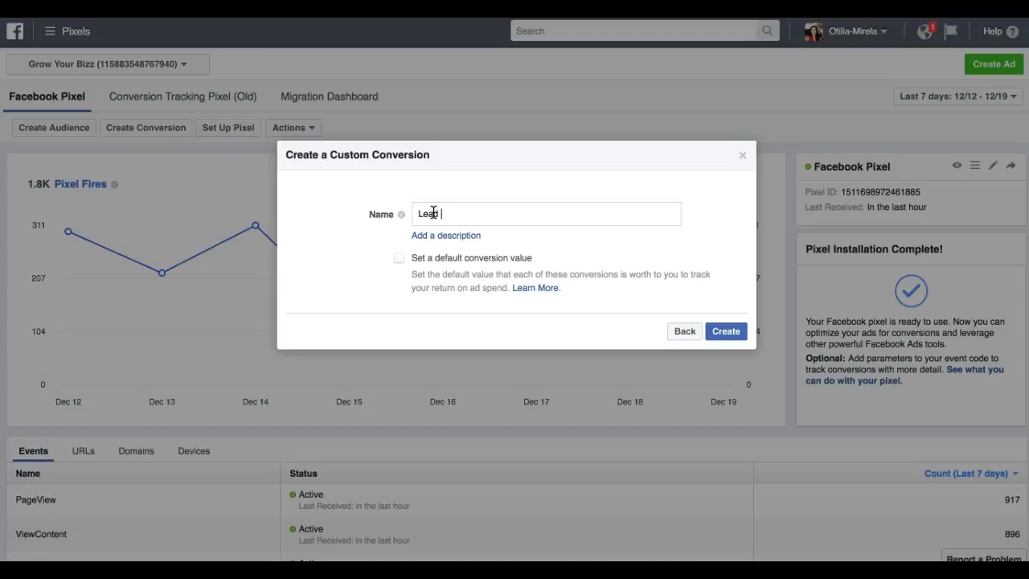
text(l)
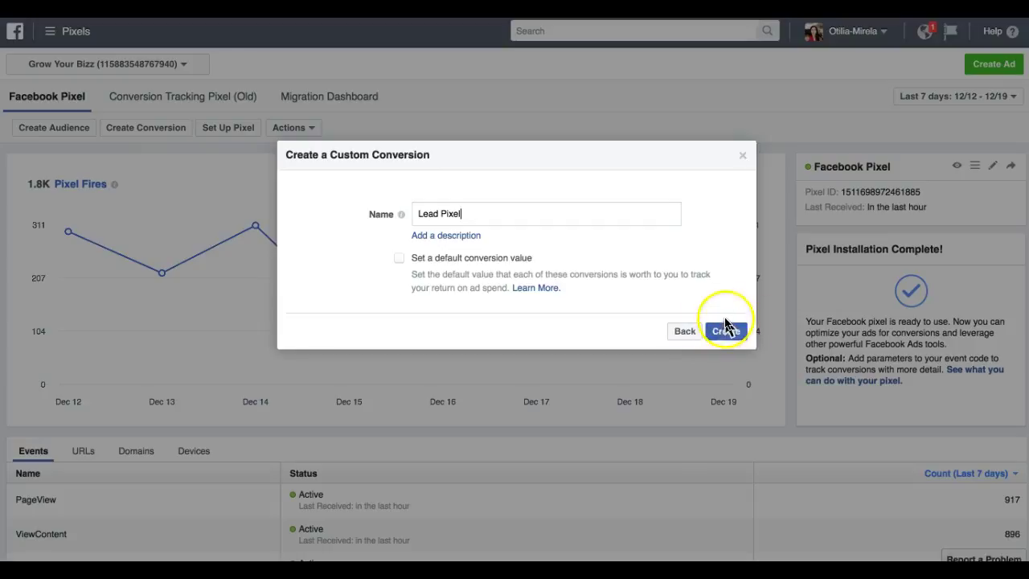
click(743, 157)
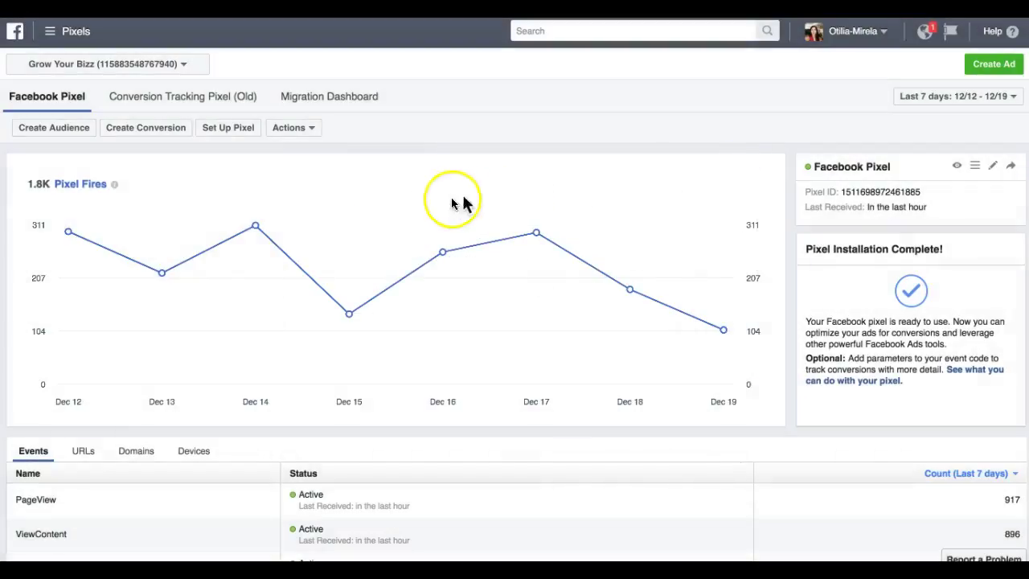
- Examine the pixel's tracked events and their status in the Events table
scroll(402, 368, down, 1)
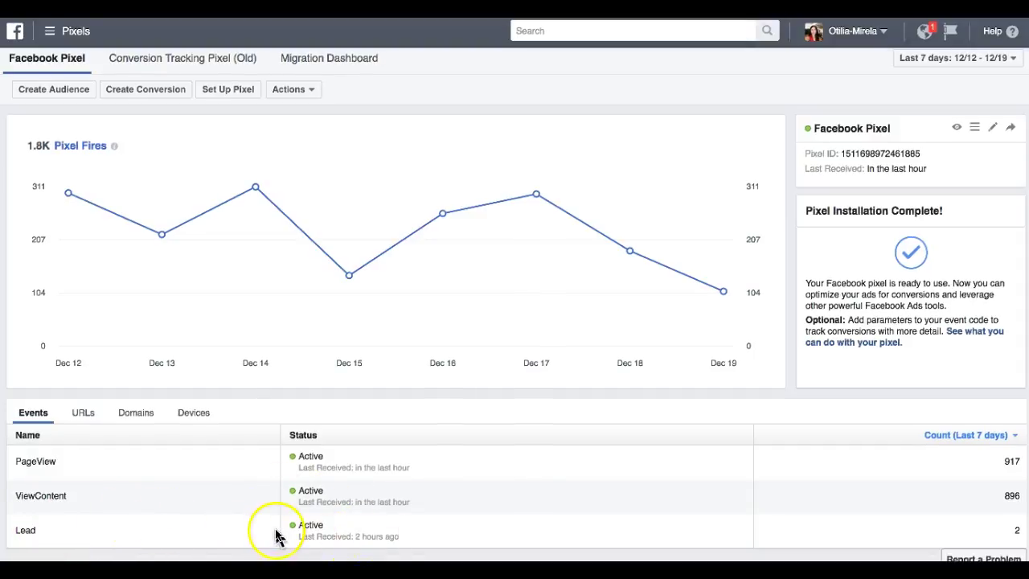
scroll(193, 523, up, 1)
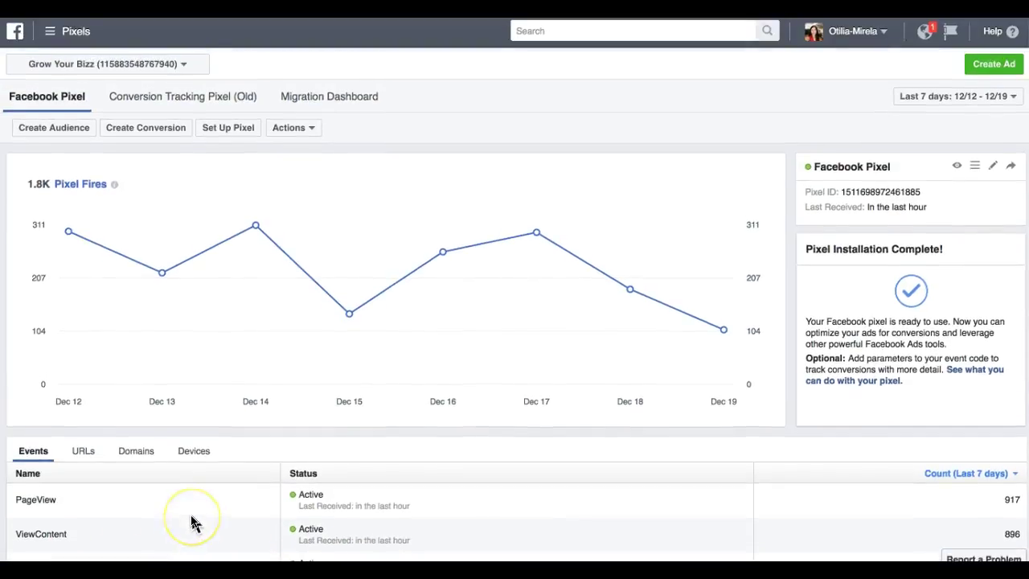
scroll(189, 512, down, 1)
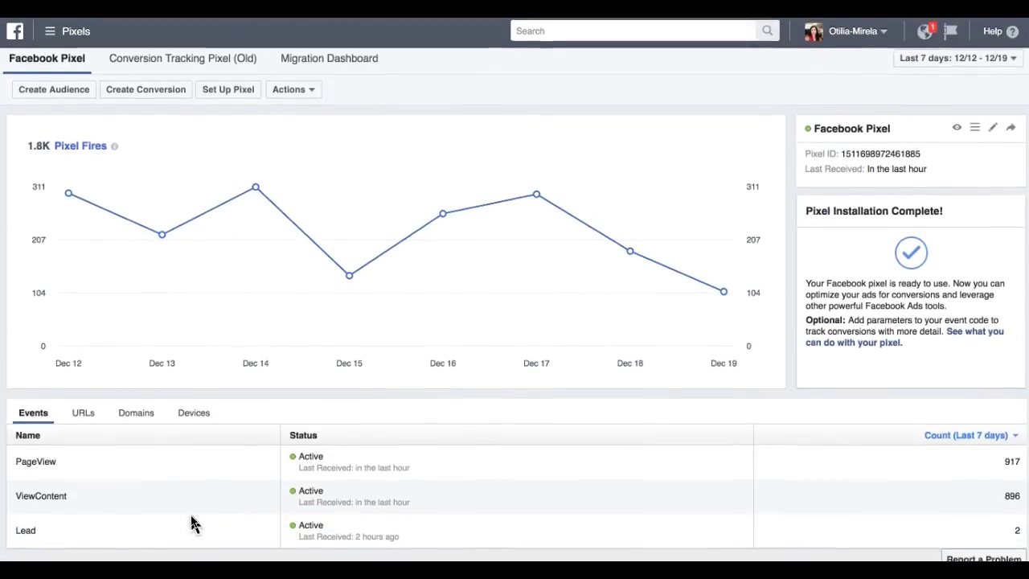
scroll(190, 514, up, 1)
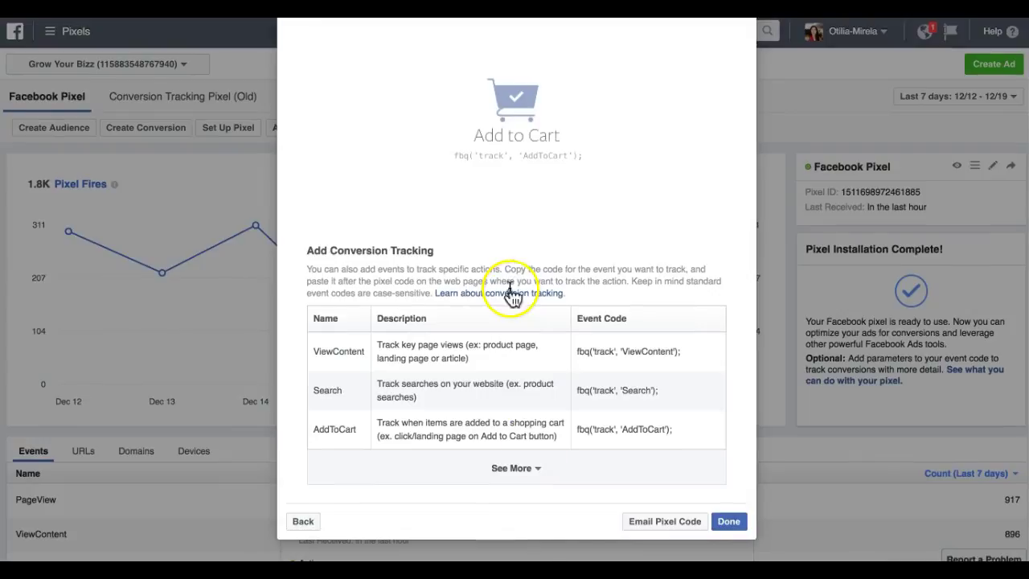
- Expand the list of standard conversion events and copy the Lead event code fbq('track', 'Lead');
click(541, 474)
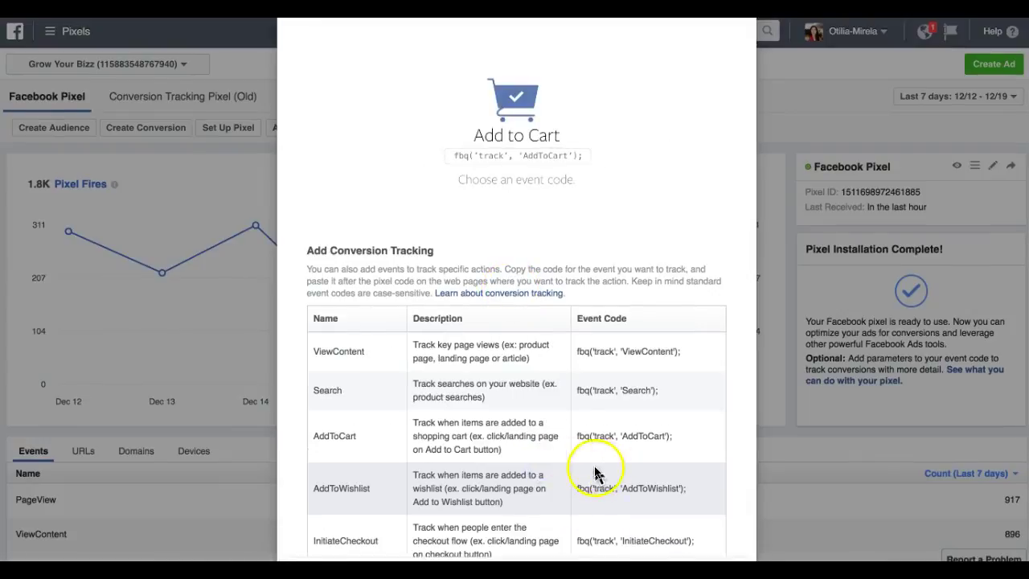
scroll(598, 475, down, 5)
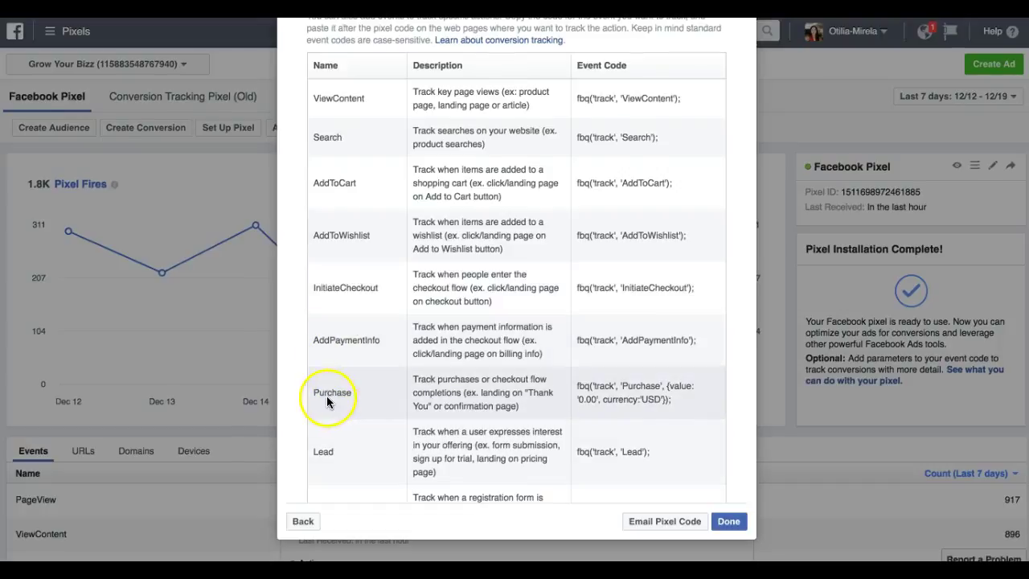
click(581, 468)
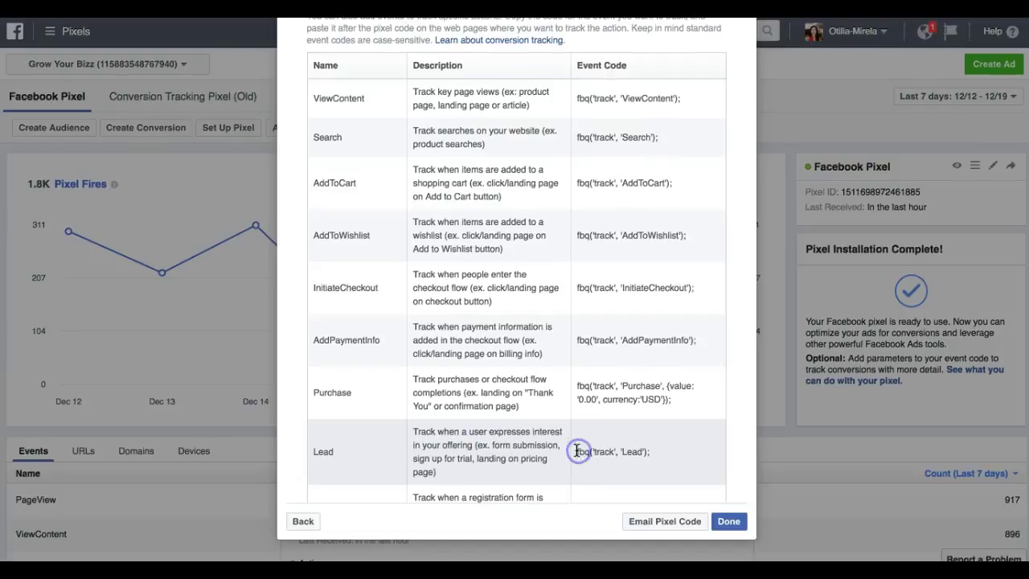
right_click(634, 451)
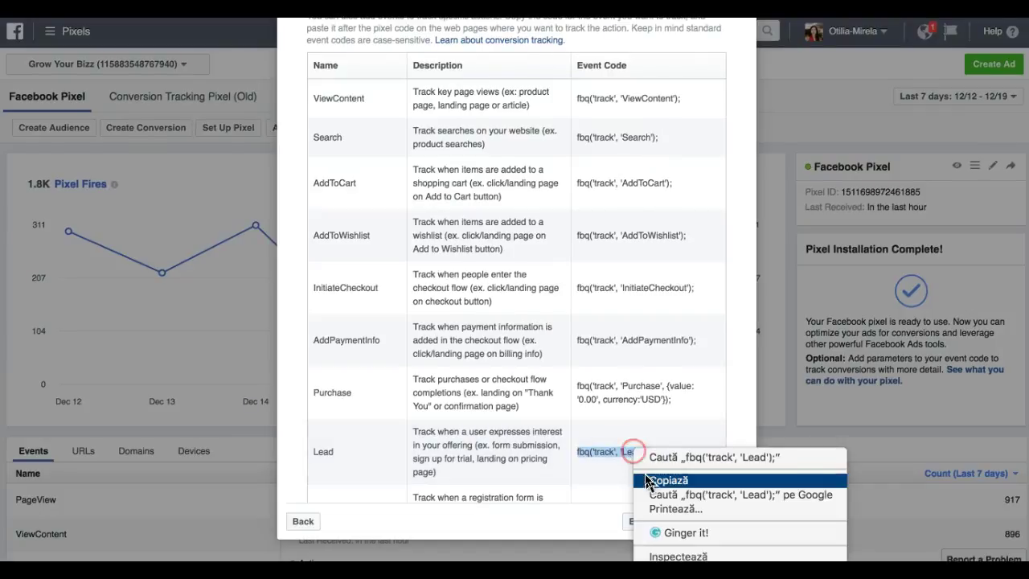
click(643, 479)
- Bring the text document over the dialog and paste the Lead event code on the blank line between the PageView line and </script>
drag(894, 447, 643, 107)
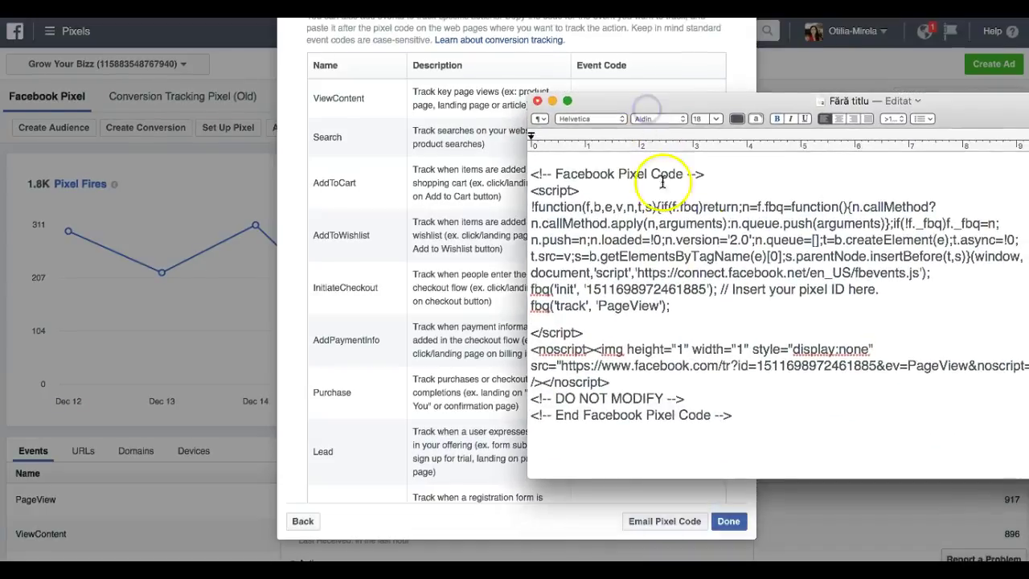
click(672, 309)
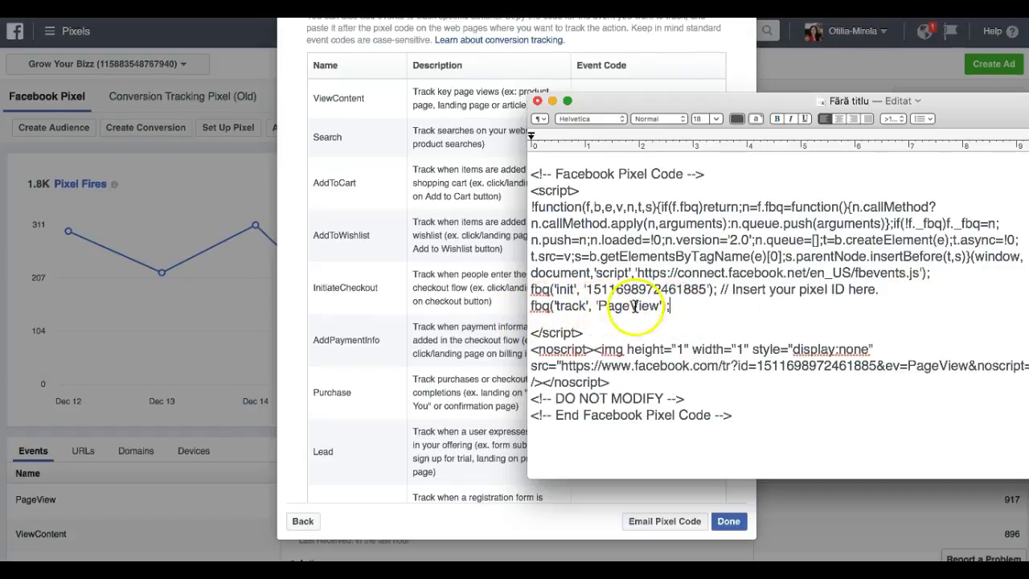
right_click(535, 323)
click(567, 356)
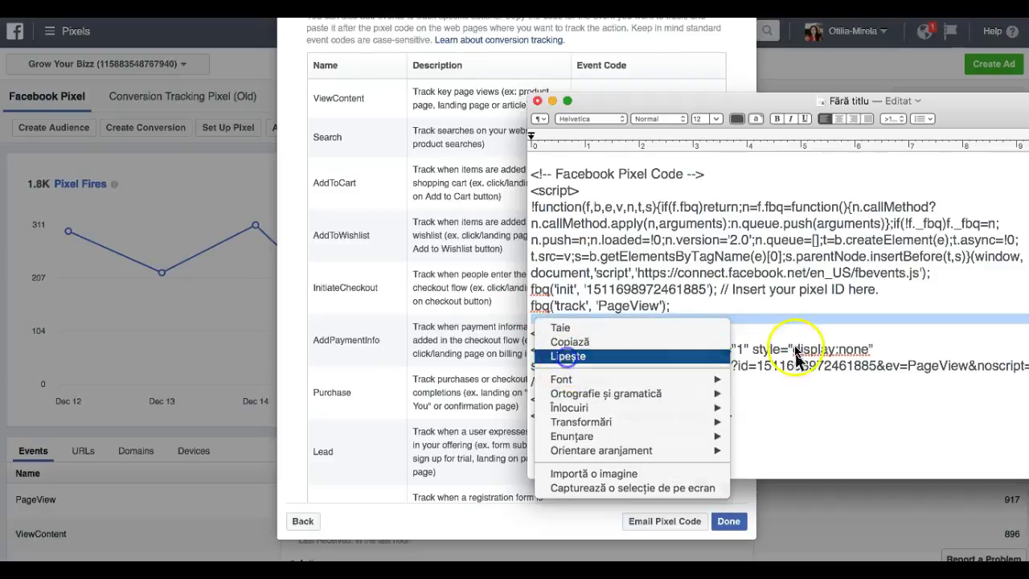
key(Return)
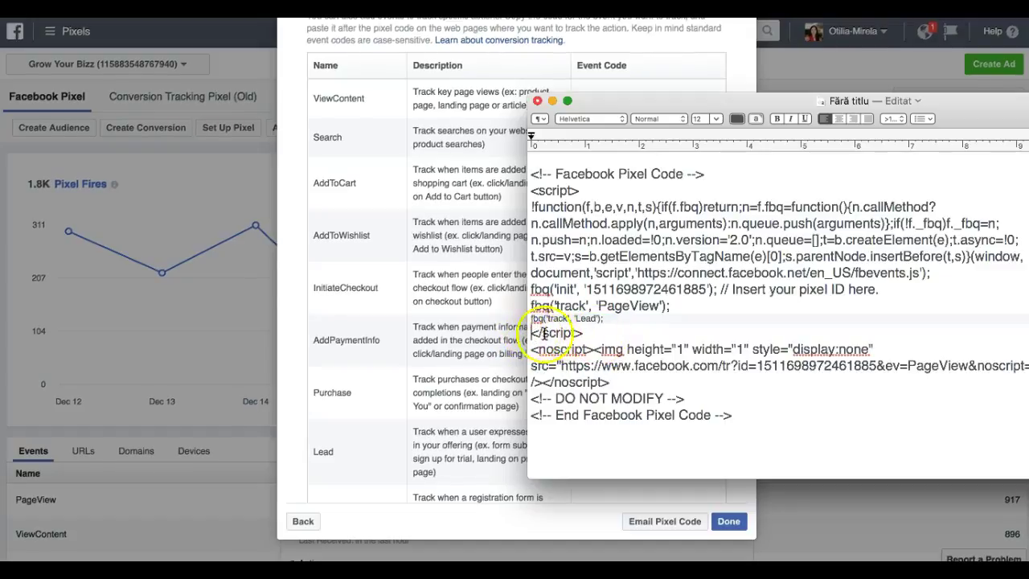
- Set the font size of the pasted Lead event line to 18 in the pixel code document
drag(616, 316, 588, 316)
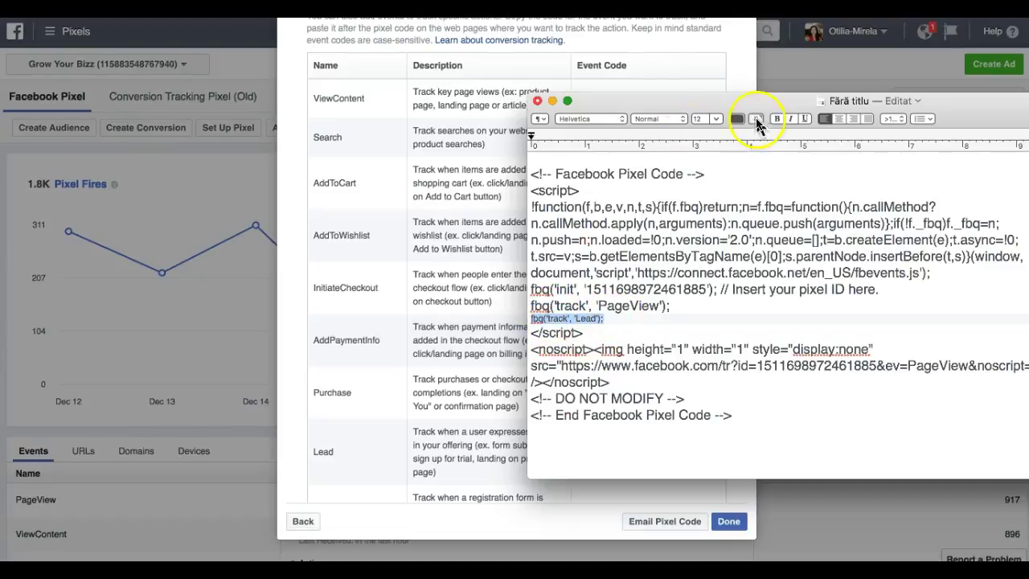
click(715, 119)
click(705, 204)
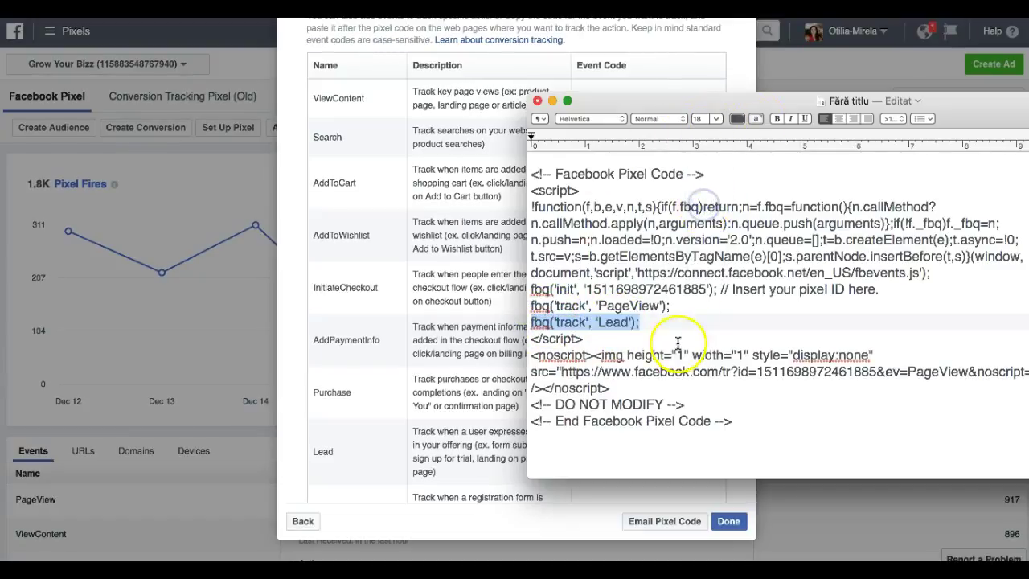
click(660, 321)
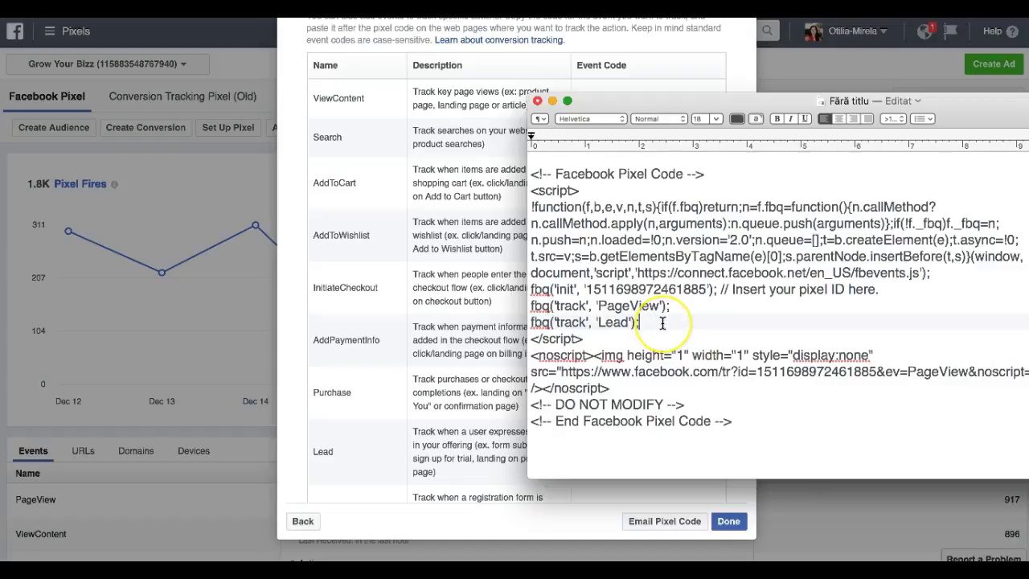
click(651, 324)
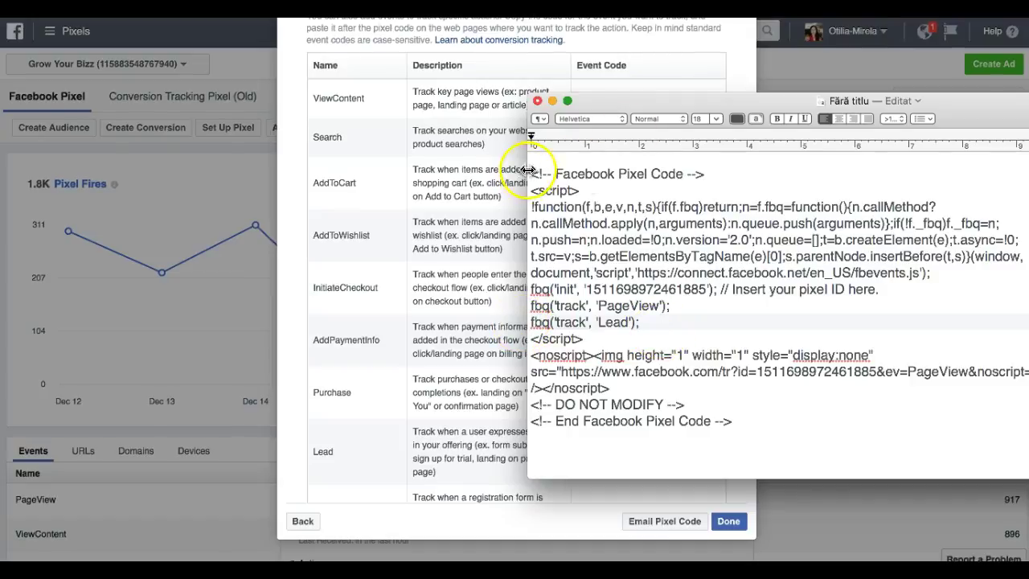
- Copy the complete Facebook pixel code, including the Lead event line, and move the document window out of the way
drag(561, 177, 768, 422)
right_click(680, 237)
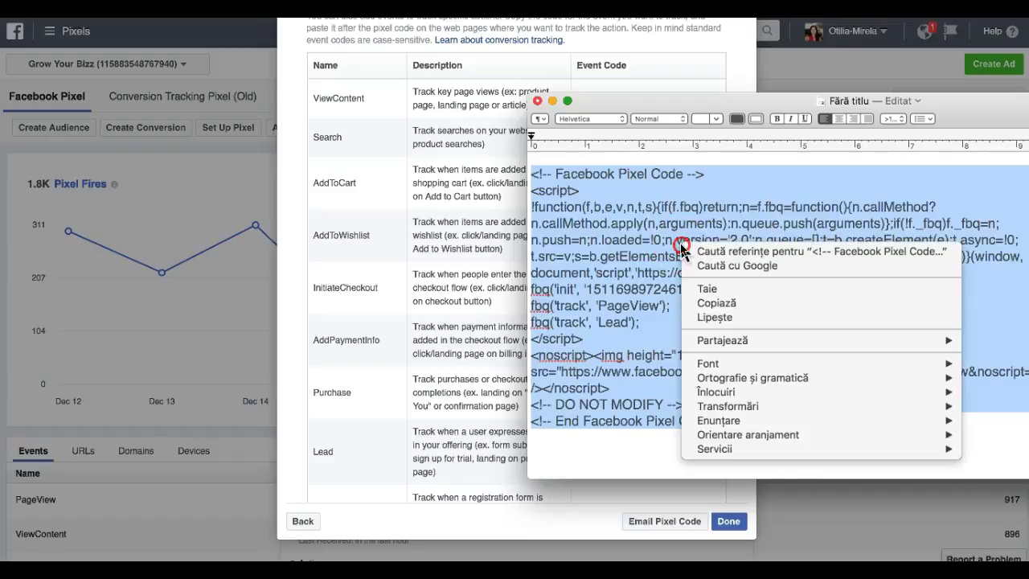
click(706, 303)
drag(616, 103, 873, 562)
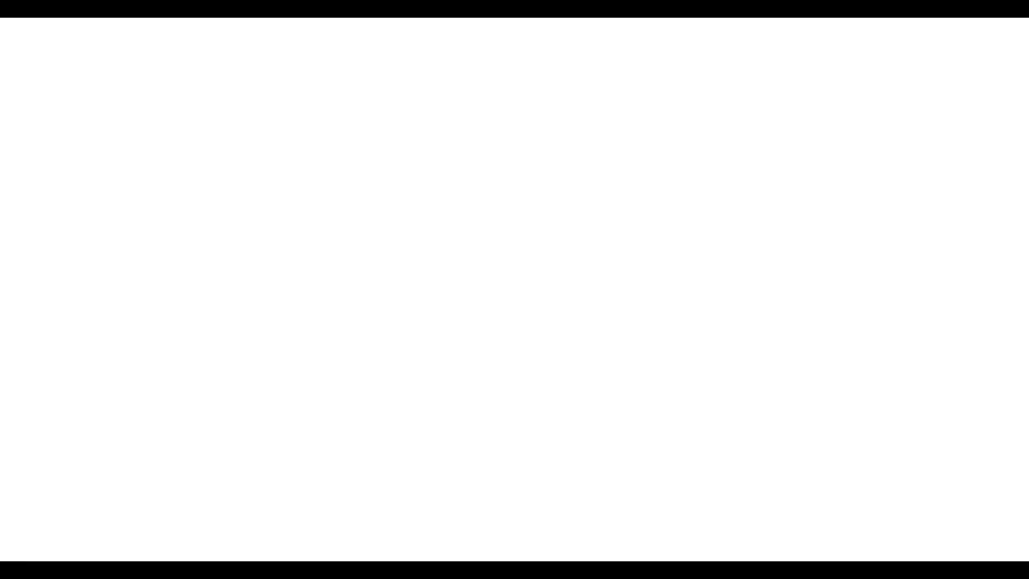
- Open the ClickFunnels sign-in page in the browser and sign in with the saved credentials
text(click)
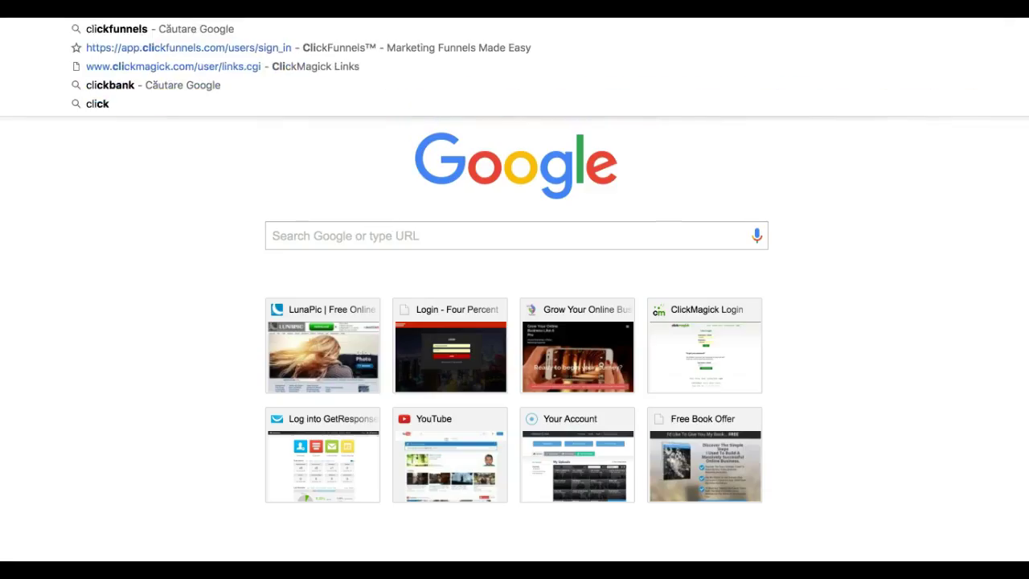
text(funnels)
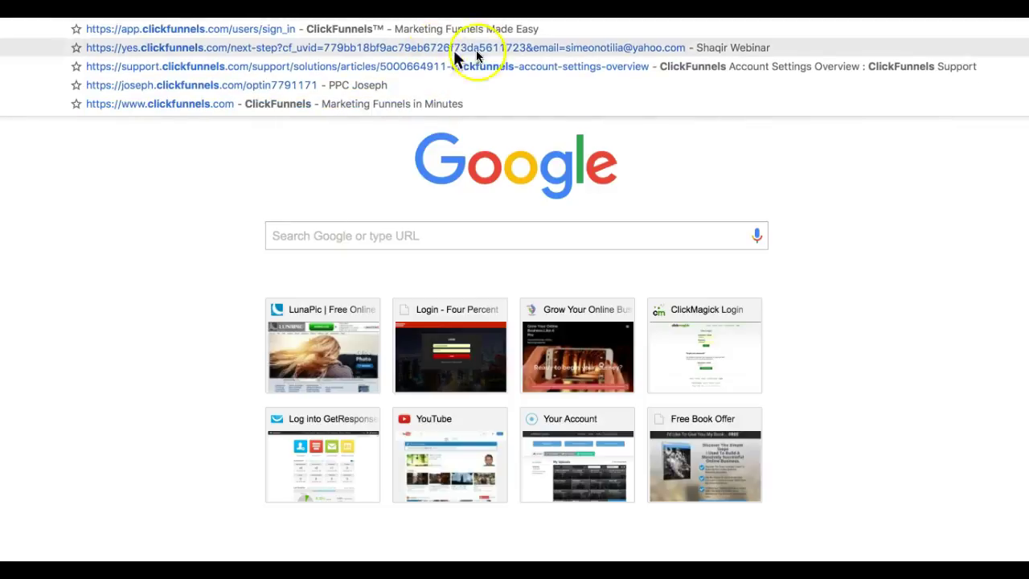
click(447, 29)
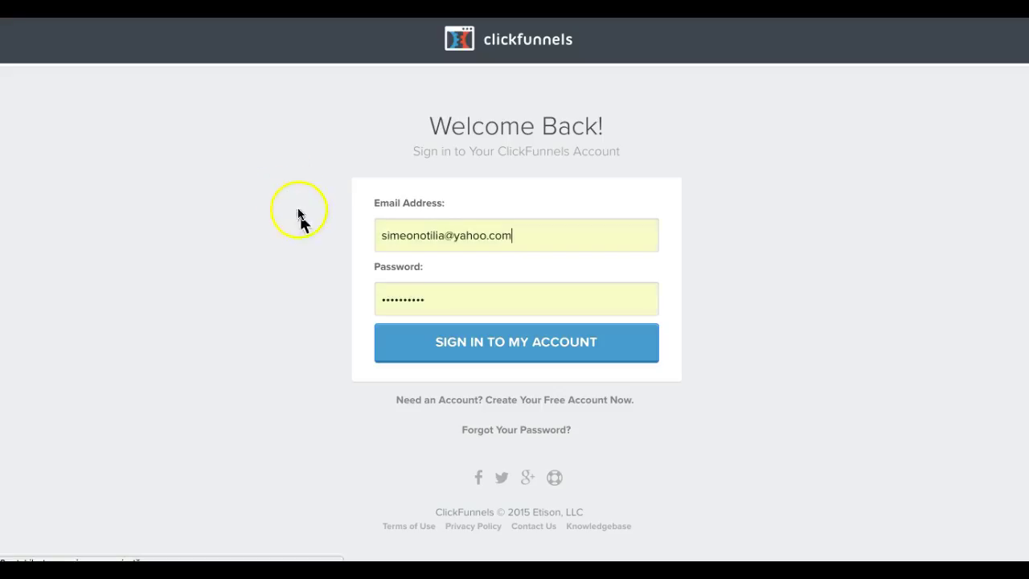
click(554, 359)
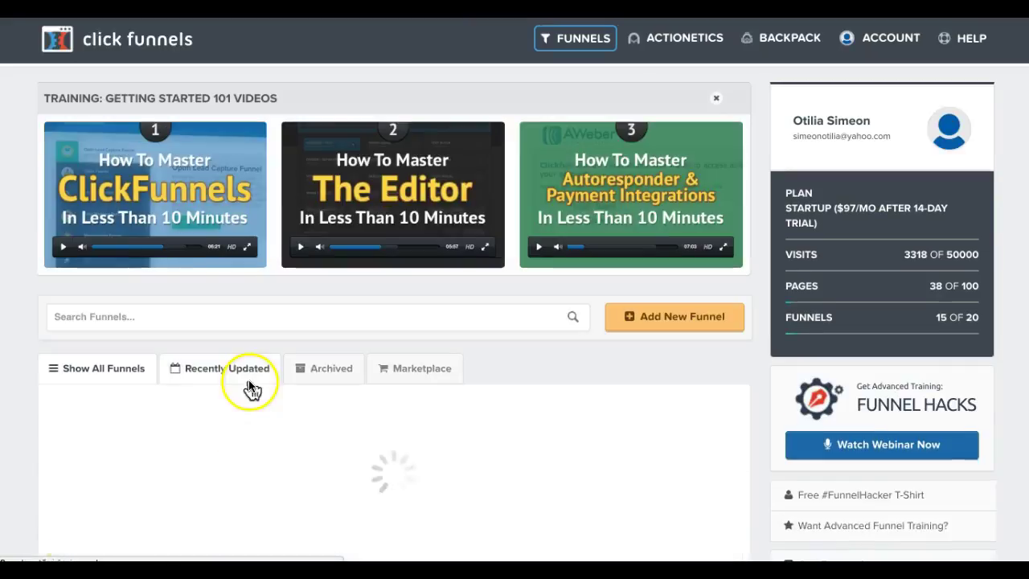
- Open the Money This Week funnel and start editing the main control page of its Optin step
scroll(247, 384, down, 6)
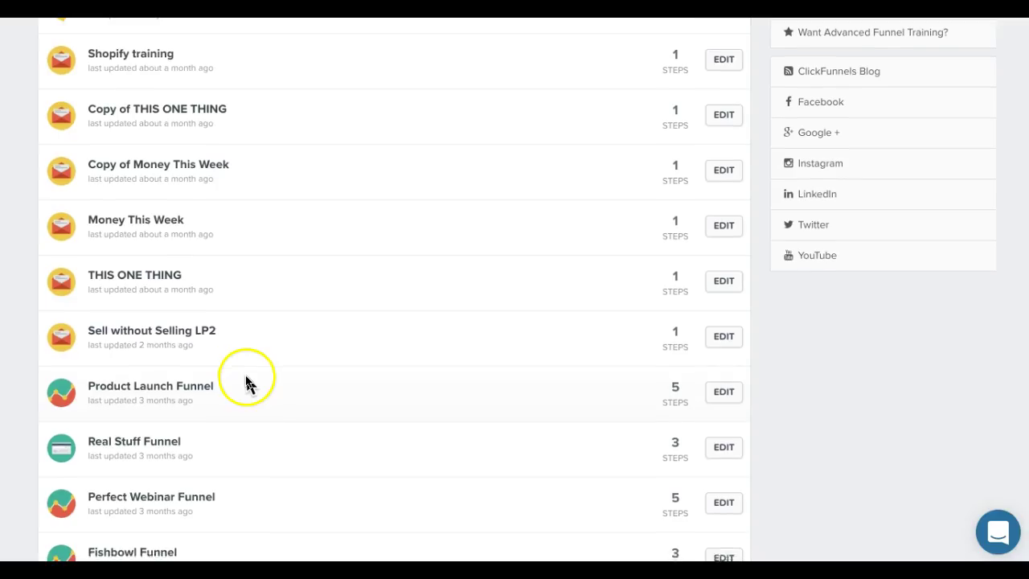
click(132, 225)
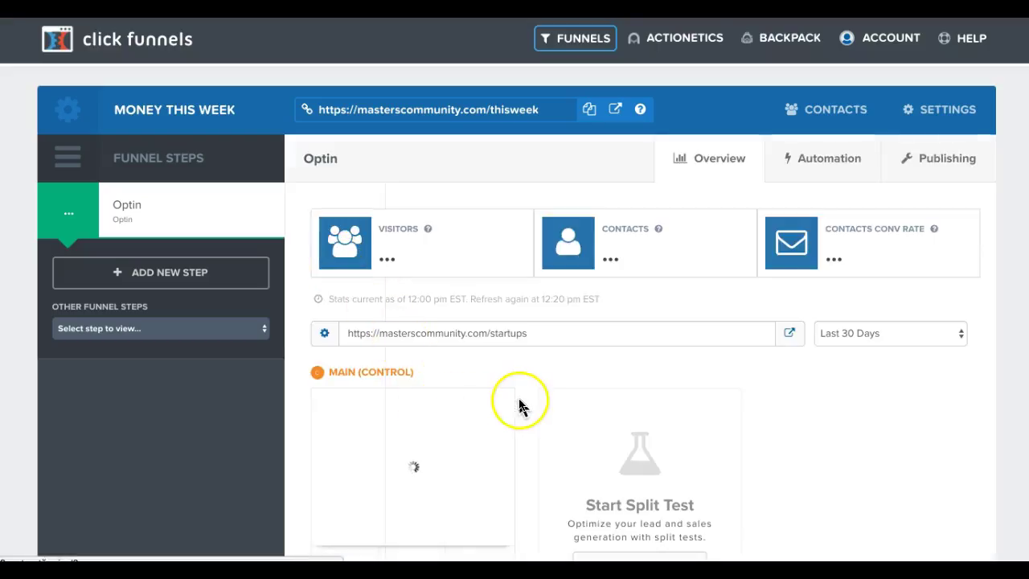
scroll(519, 406, down, 3)
scroll(519, 406, up, 2)
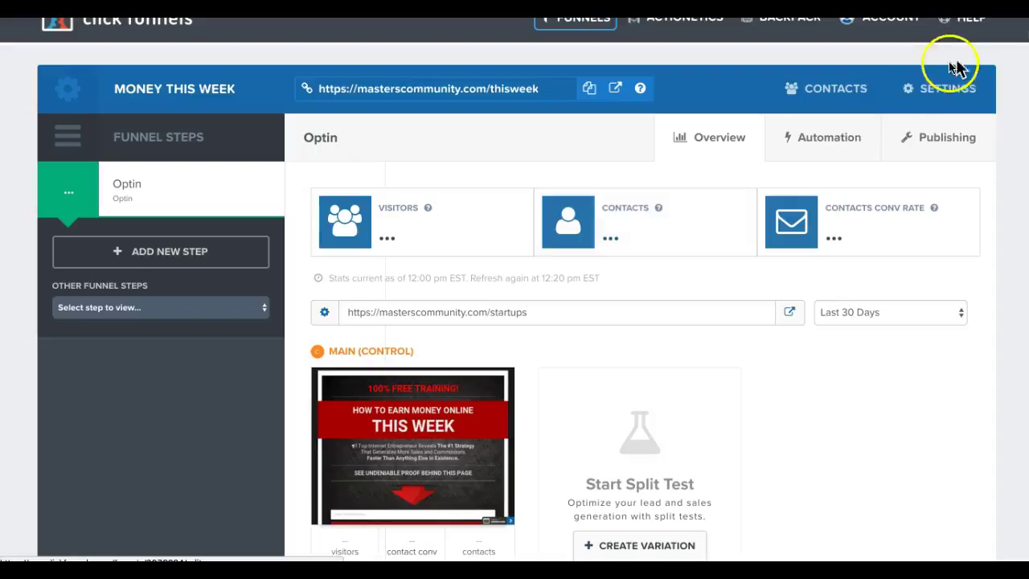
scroll(378, 442, down, 2)
click(378, 440)
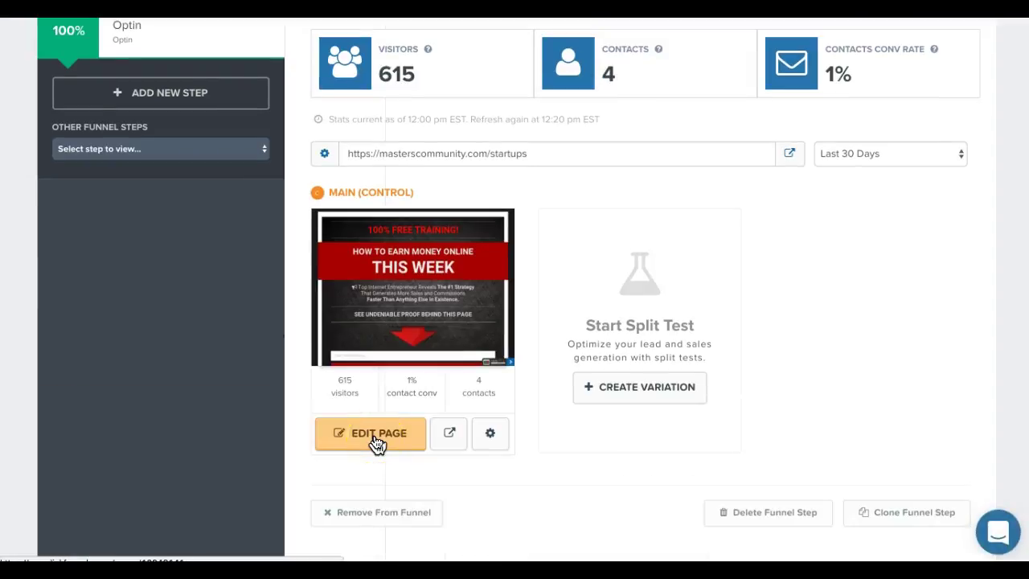
click(377, 442)
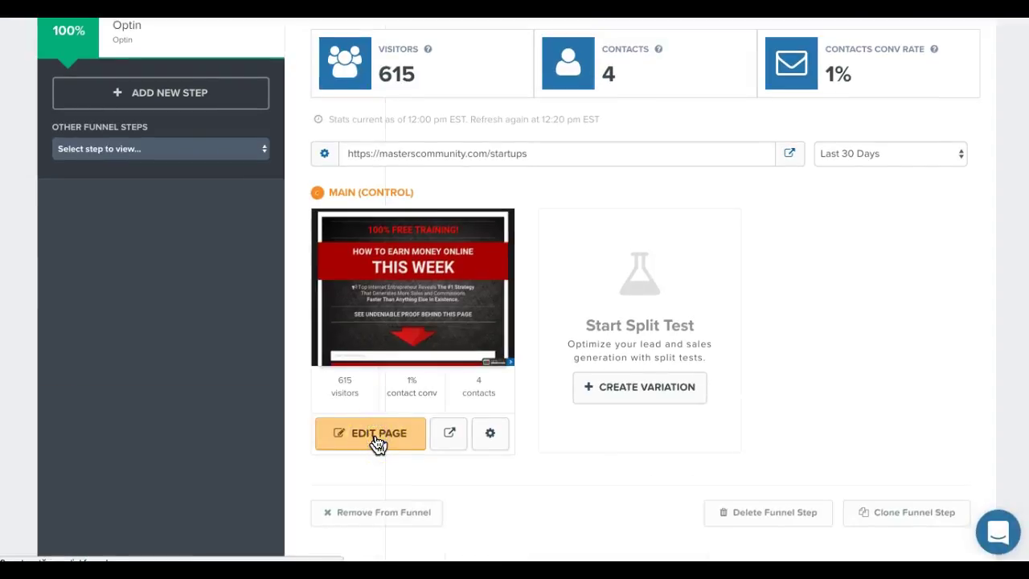
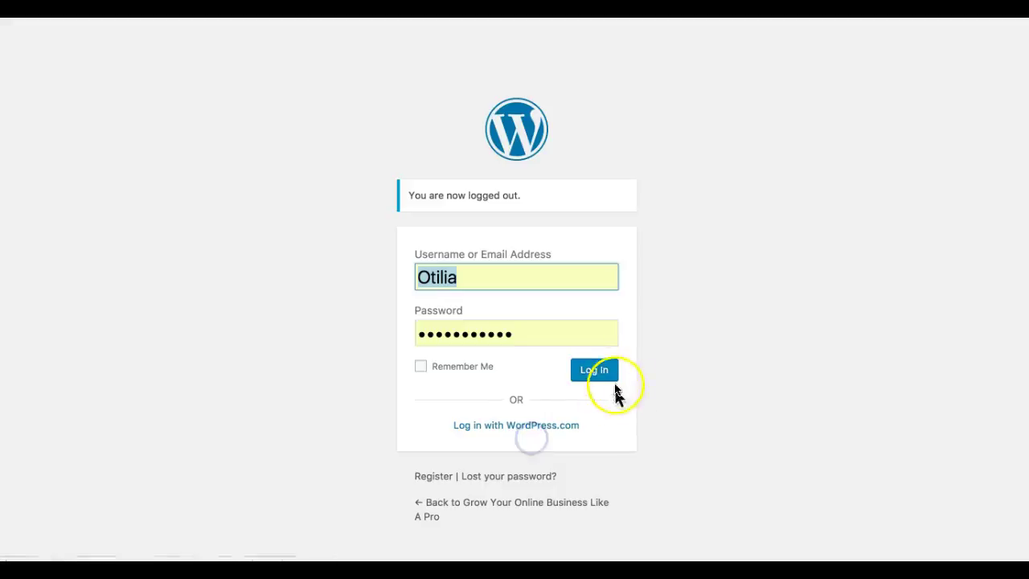
- Log in to the WordPress site with the saved credentials
click(602, 374)
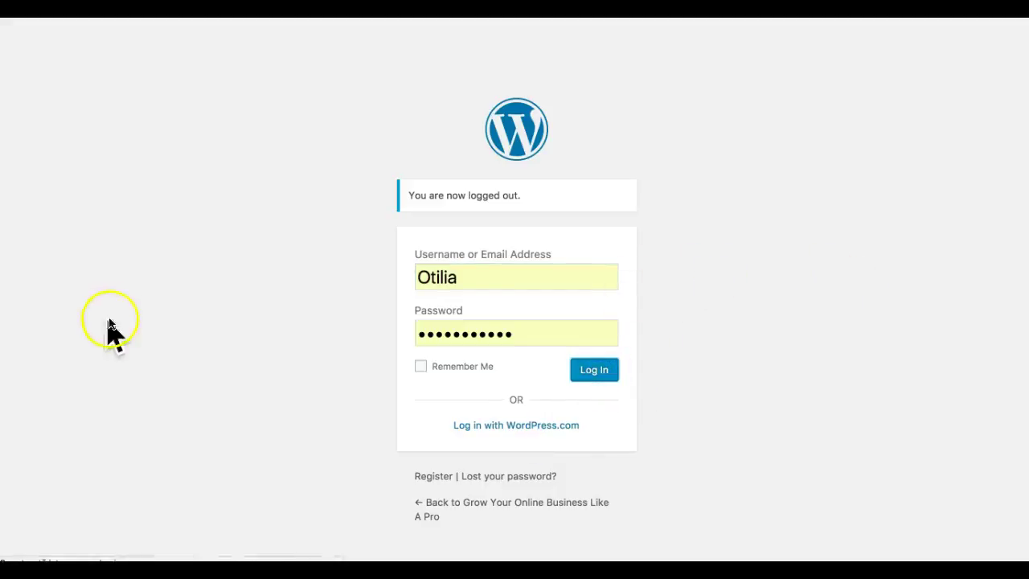
click(161, 288)
click(131, 372)
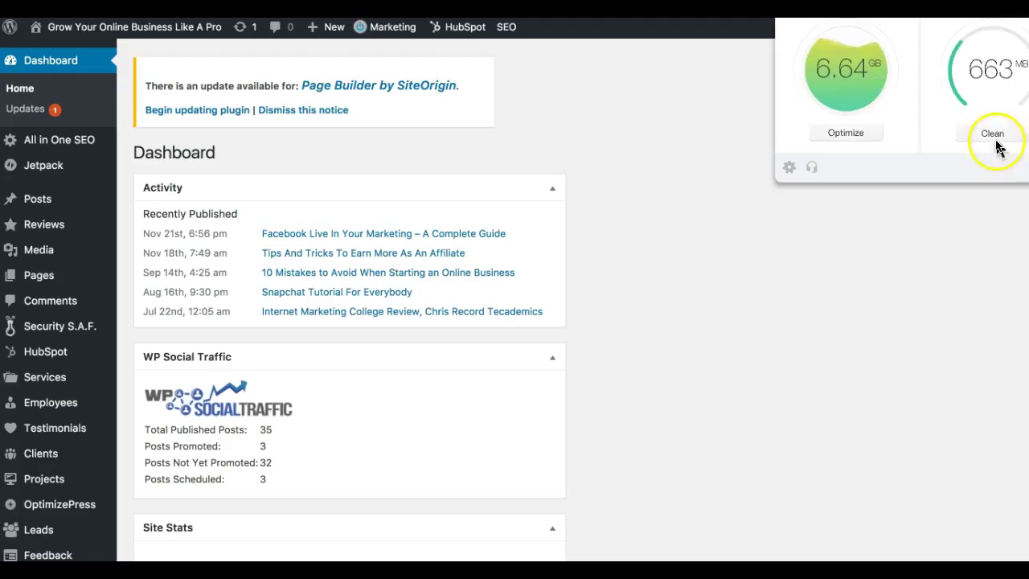
- Clean the junk files and optimize the memory with the system cleaner
click(991, 134)
click(846, 132)
click(56, 431)
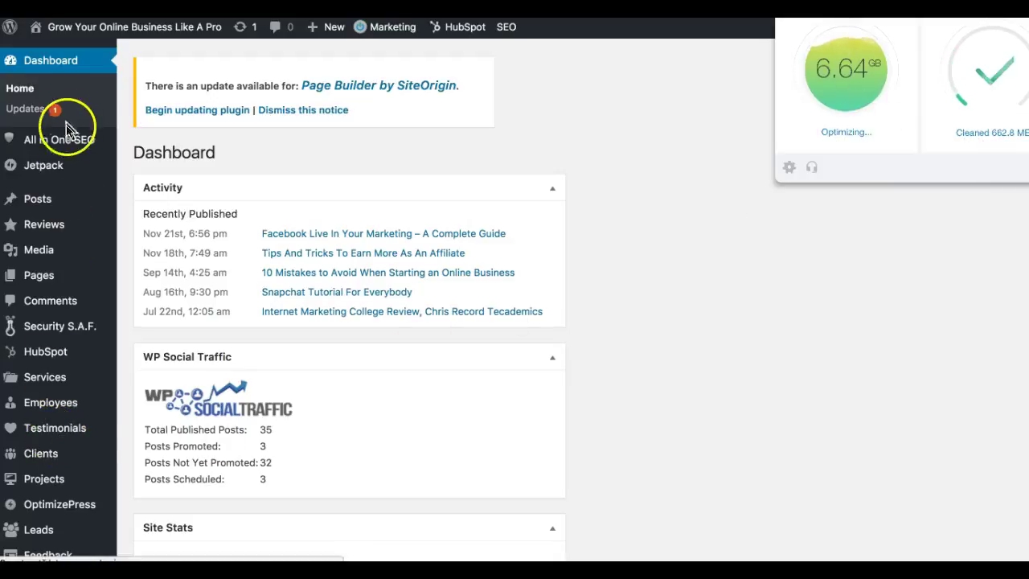
- Open OptimizePress's Create New Page screen from the WordPress dashboard
scroll(69, 127, down, 7)
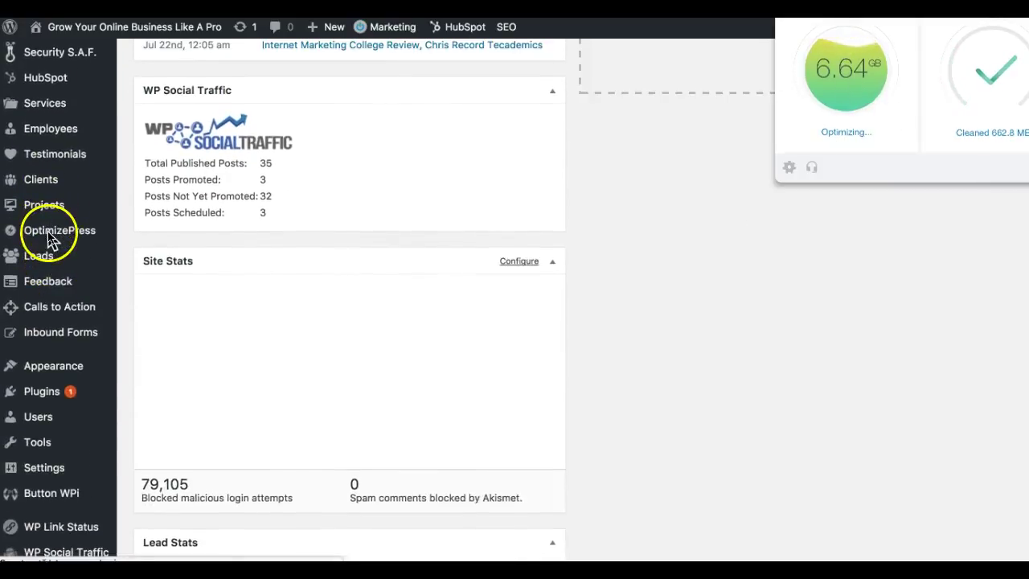
mouse_move(52, 238)
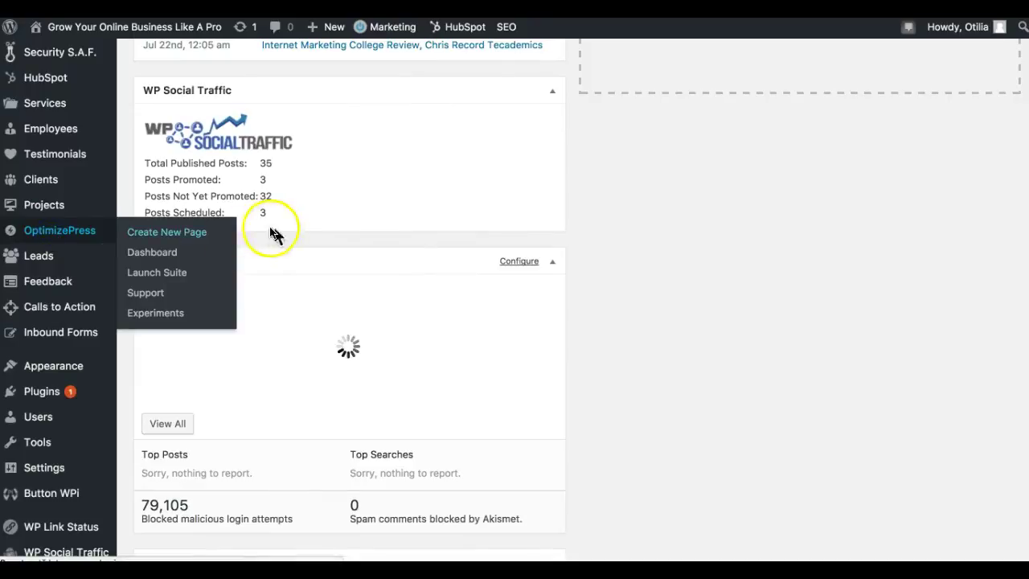
scroll(302, 237, up, 7)
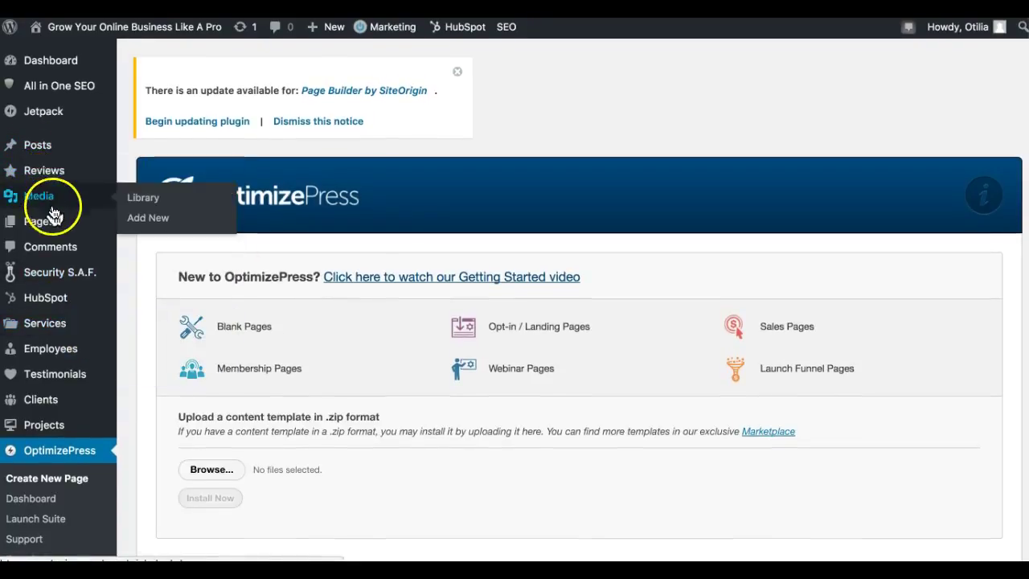
- Find the MasterClass page among all WordPress pages and open it for editing in the OptimizePress LiveEditor
mouse_move(50, 218)
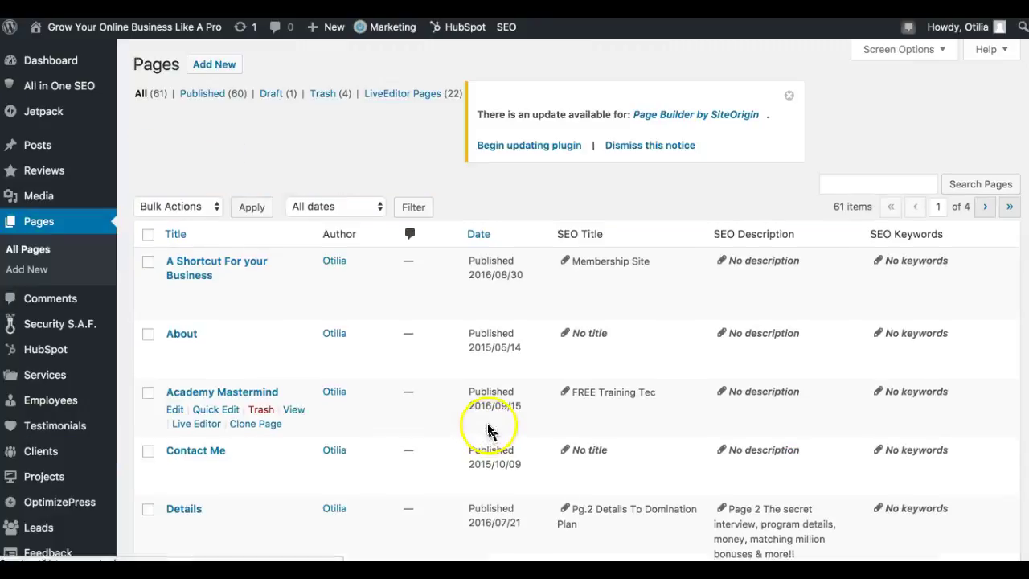
scroll(383, 421, down, 5)
scroll(384, 415, down, 10)
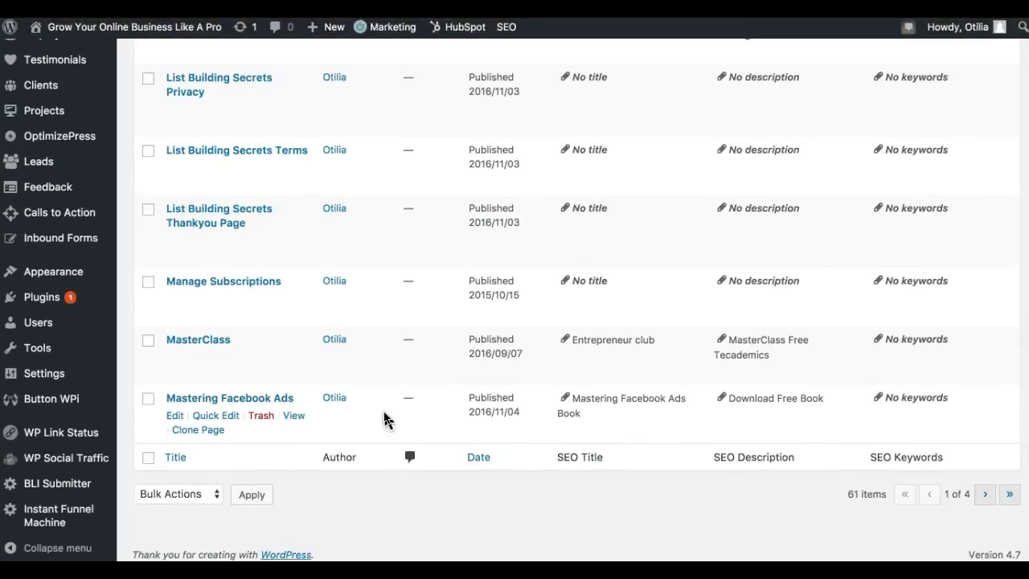
mouse_move(198, 357)
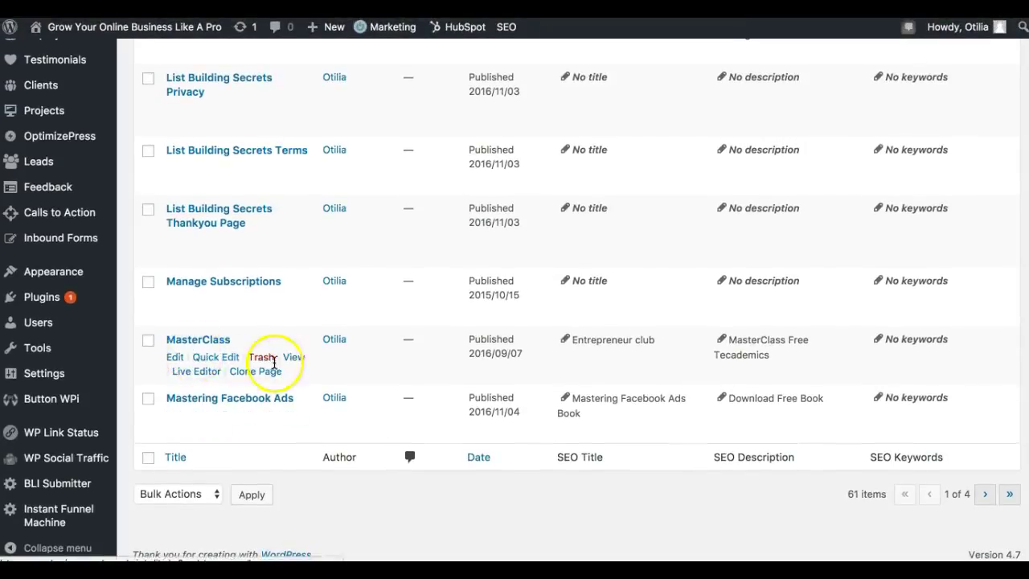
click(176, 360)
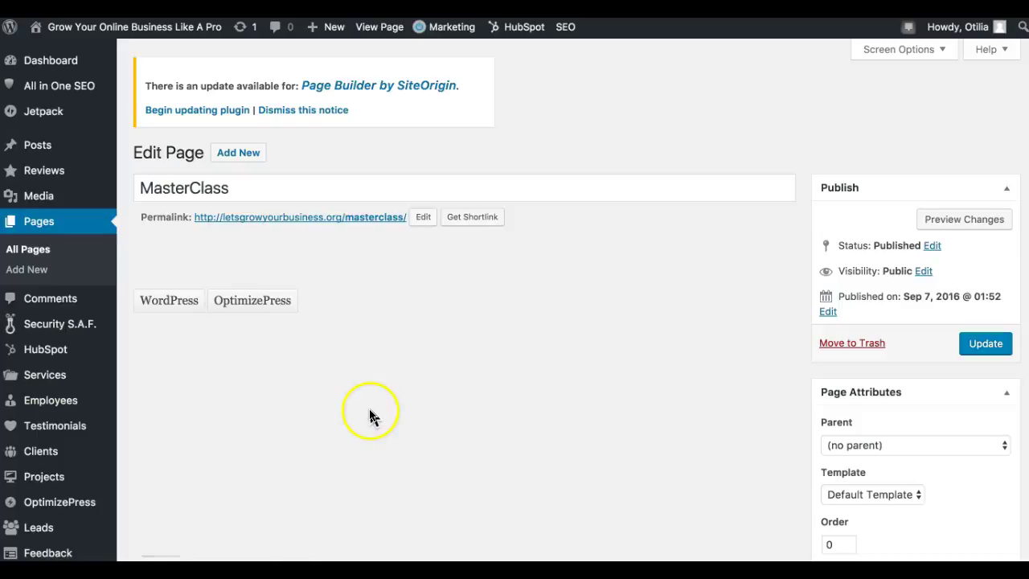
click(282, 406)
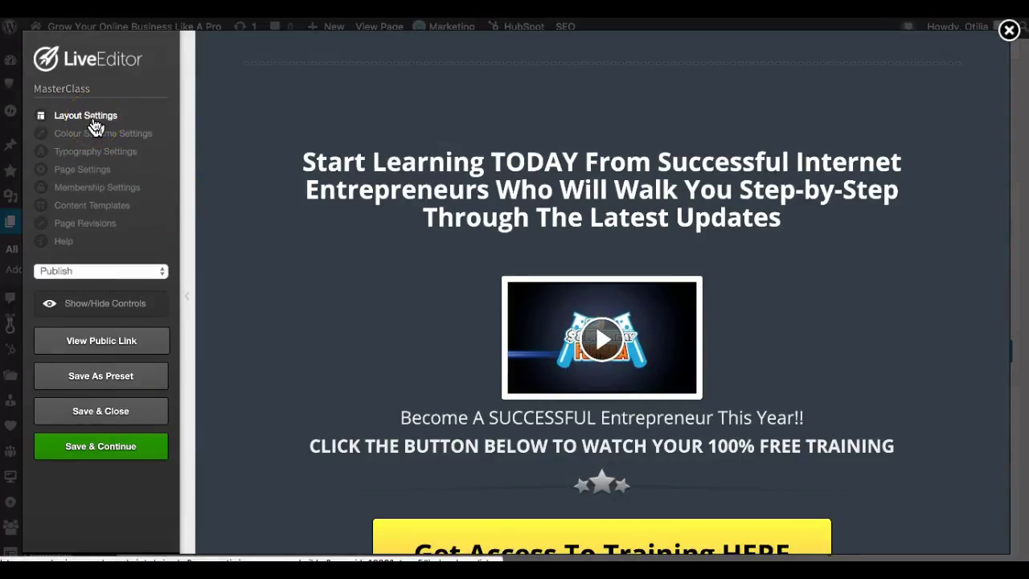
- Close the Content Templates dialog after viewing it, and expand Other Scripts in the MasterClass page's Page Settings
click(113, 210)
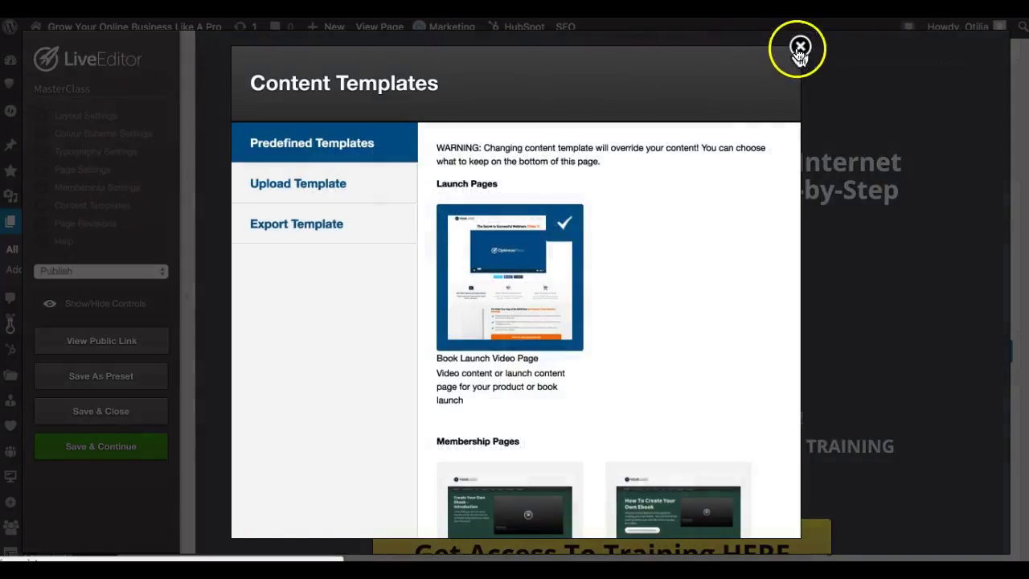
click(800, 50)
click(91, 173)
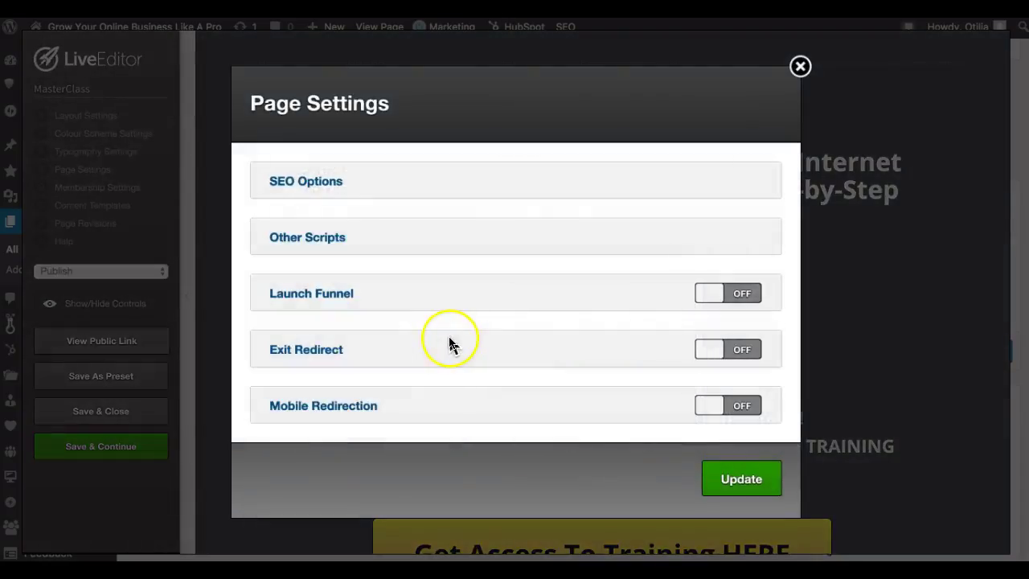
click(294, 248)
click(294, 246)
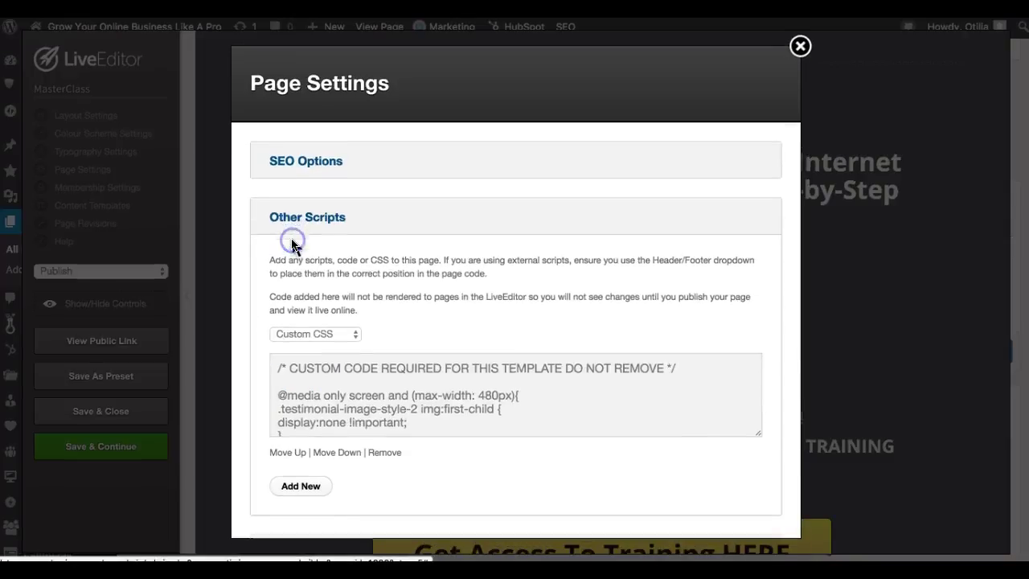
- Add a new Header script under Other Scripts in the page settings and paste the Facebook pixel code into it
scroll(580, 357, down, 10)
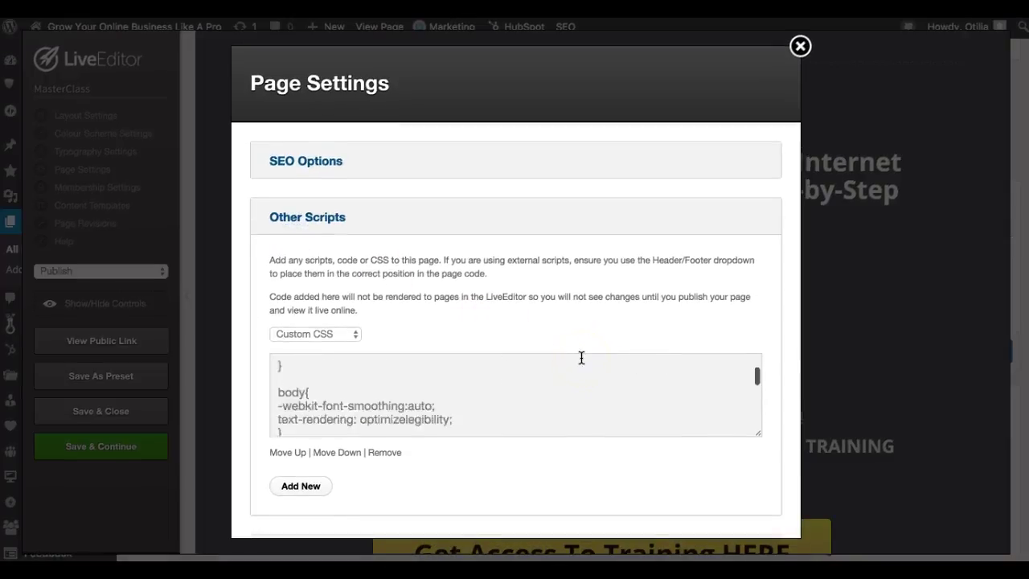
scroll(754, 406, down, 10)
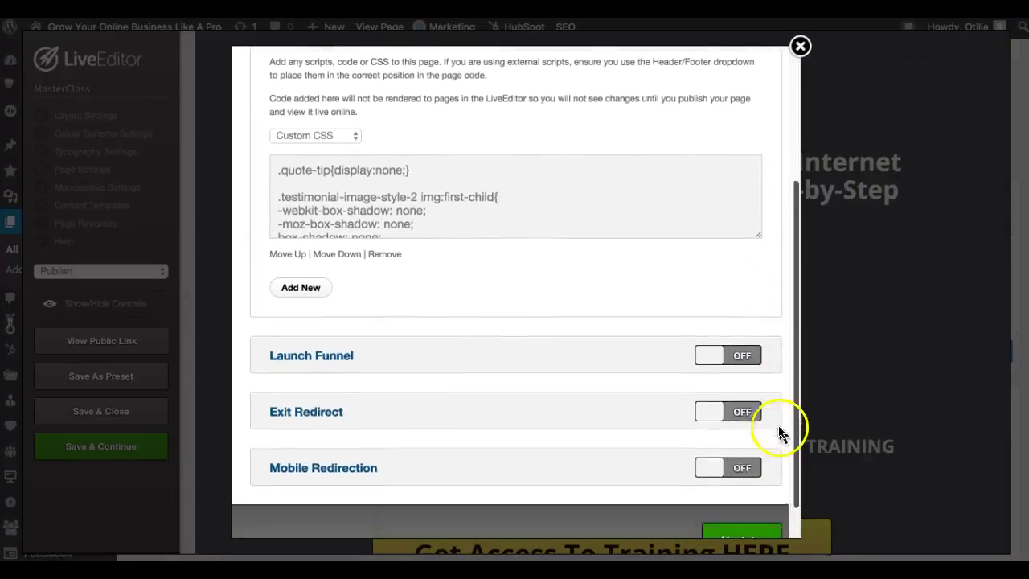
scroll(449, 334, down, 1)
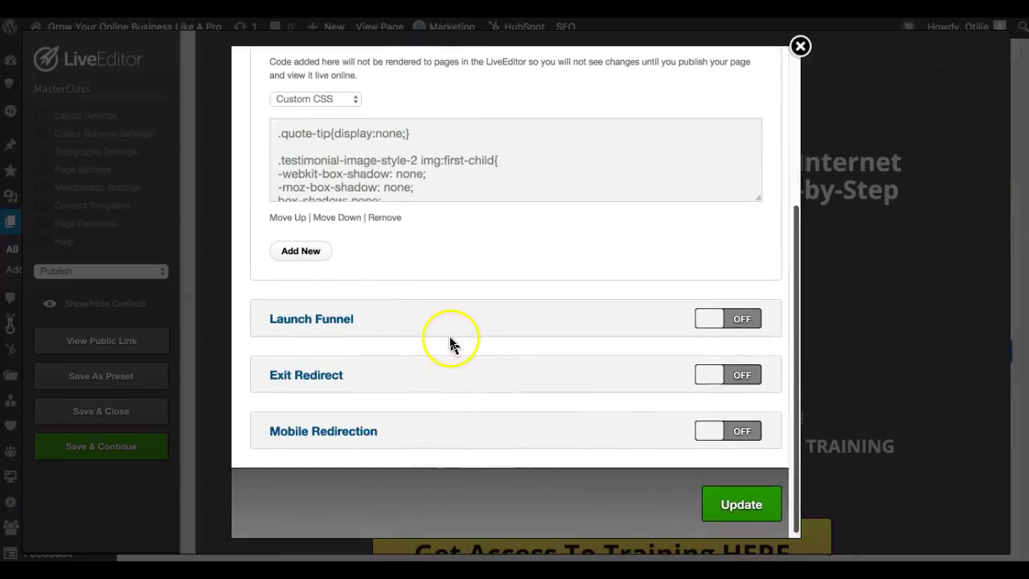
click(295, 260)
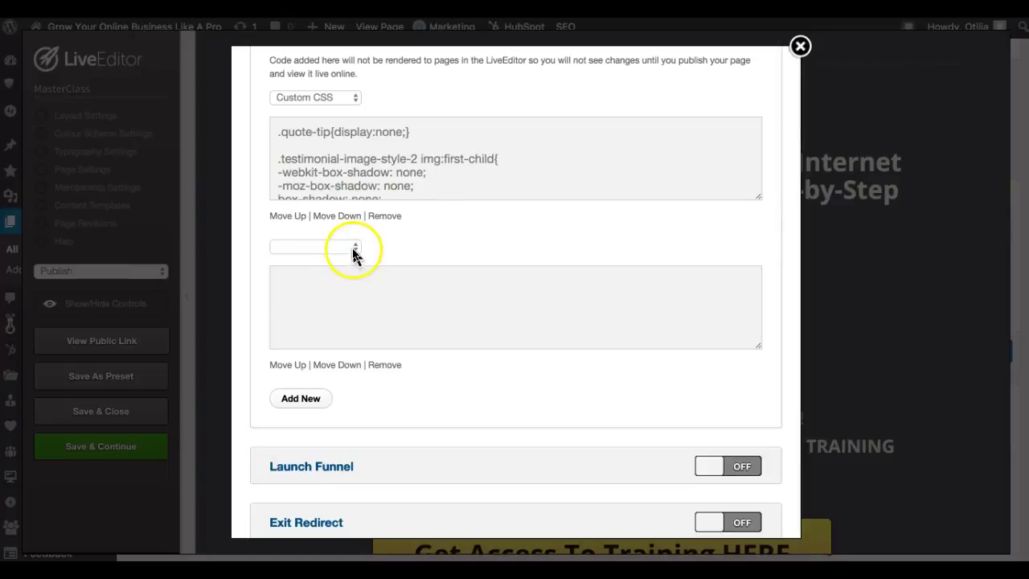
click(351, 249)
click(323, 248)
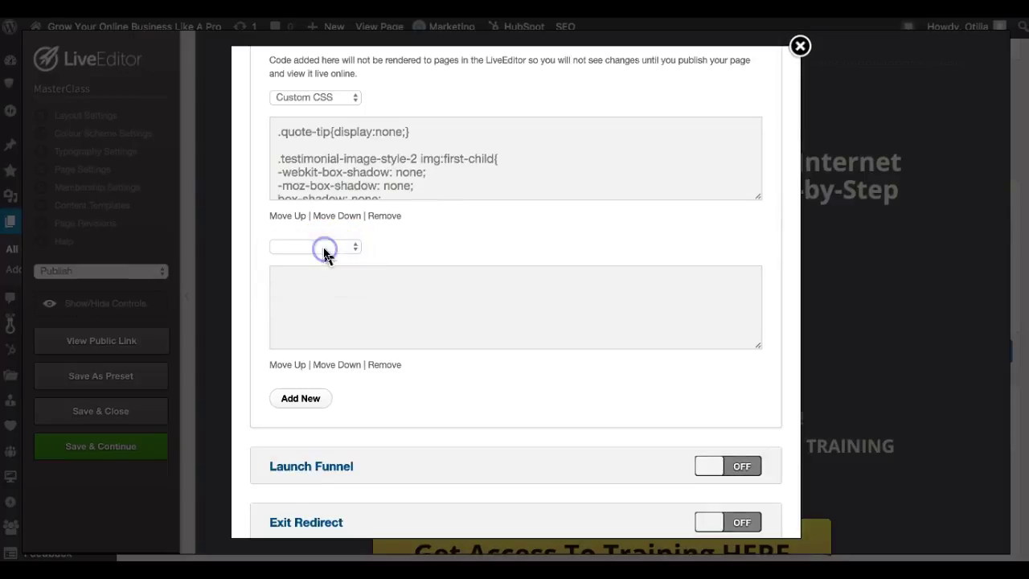
click(304, 285)
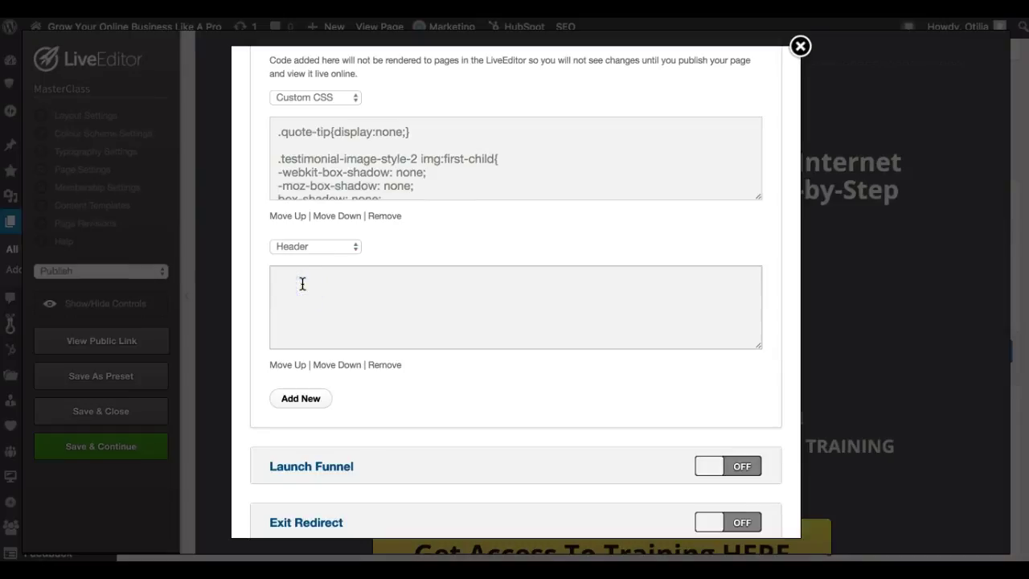
right_click(302, 283)
click(322, 353)
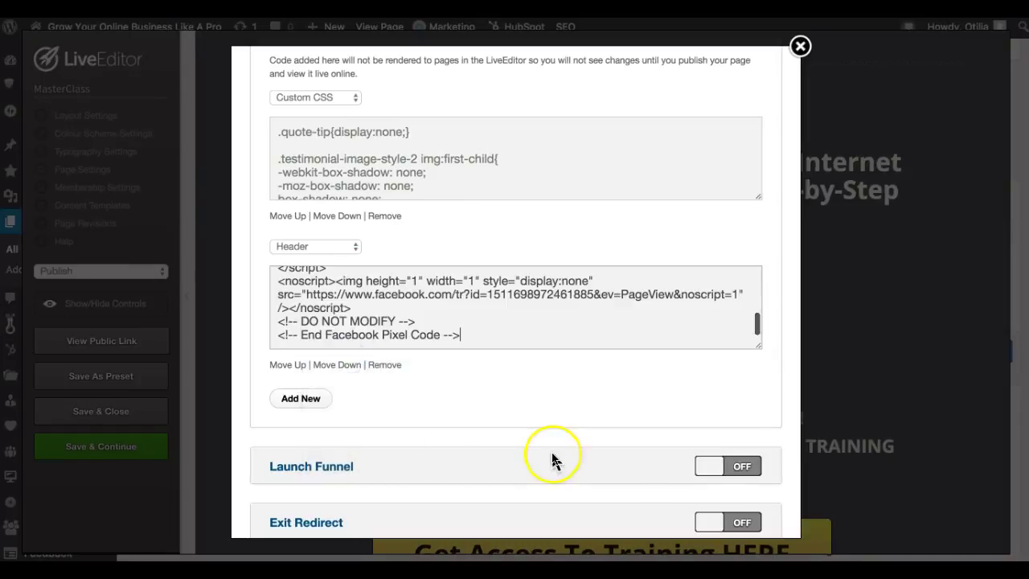
- Check the Lead event line in the pasted pixel code, update the page settings, and dismiss the save message
scroll(521, 336, up, 3)
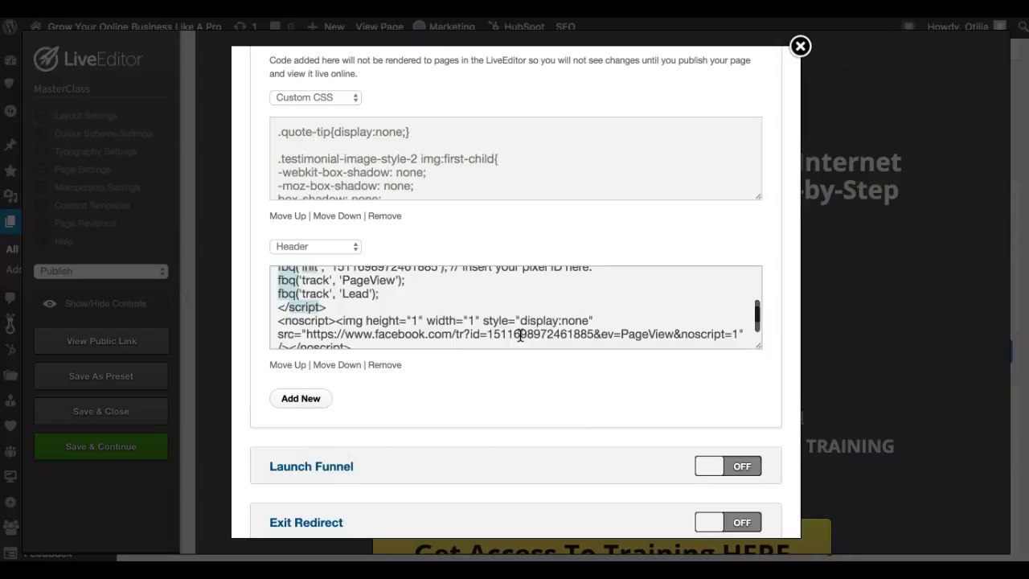
click(257, 292)
click(392, 293)
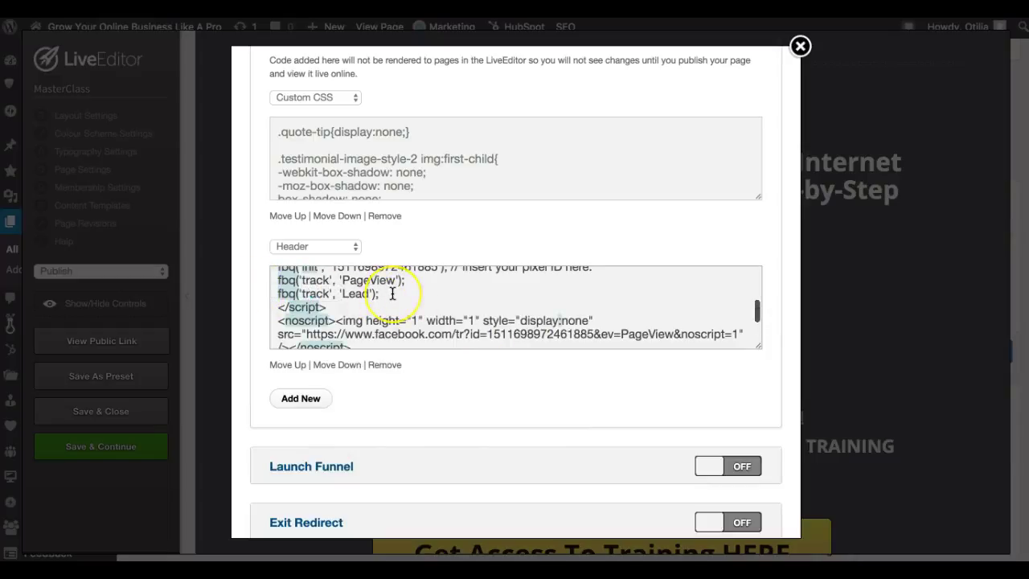
click(401, 296)
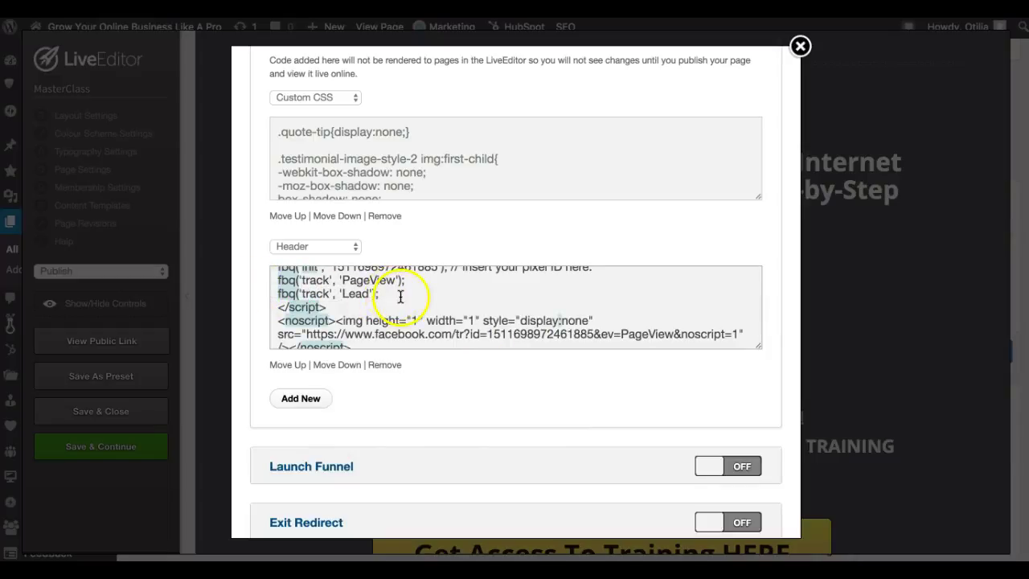
scroll(381, 296, up, 1)
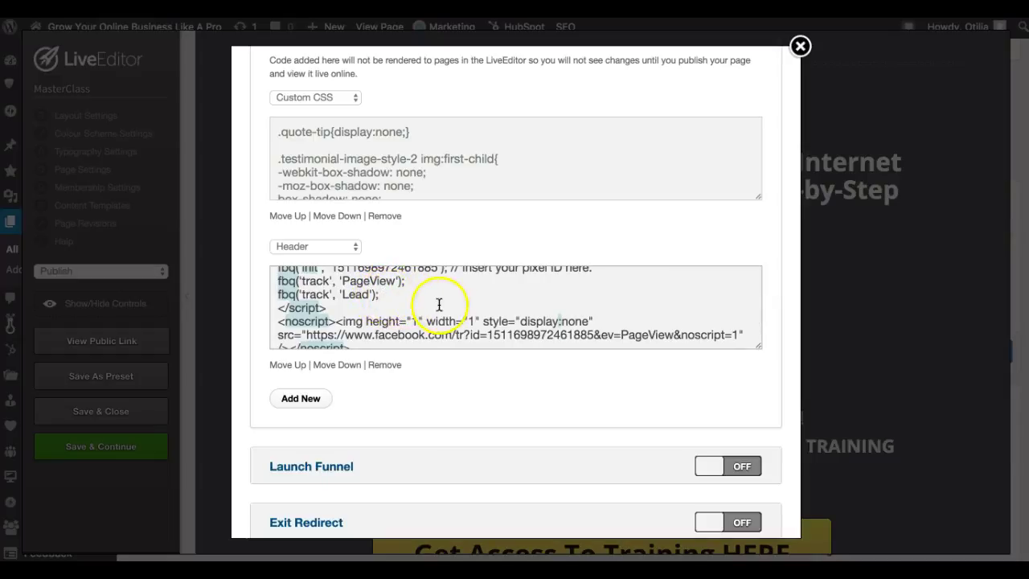
scroll(418, 298, down, 5)
click(740, 506)
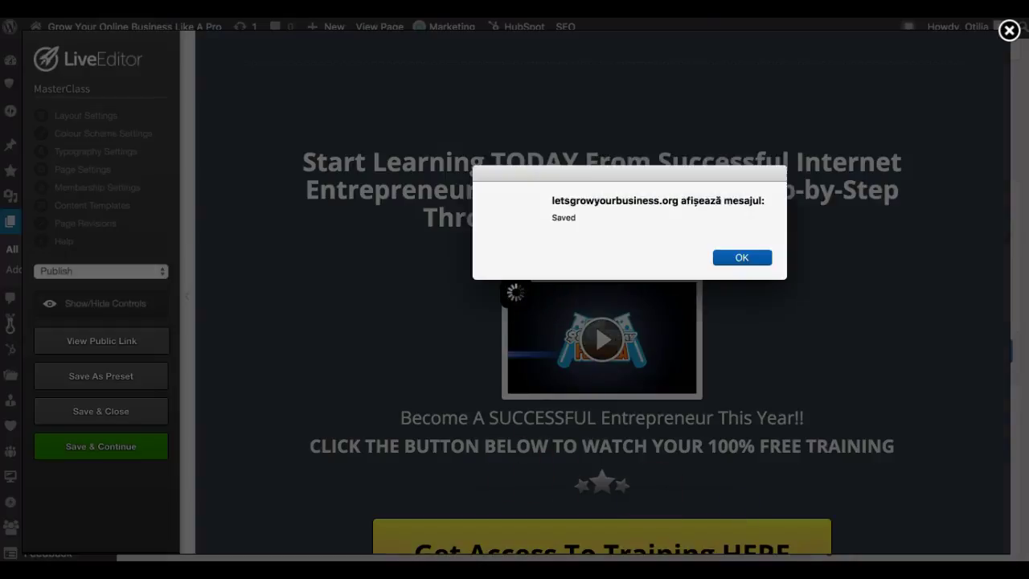
click(739, 259)
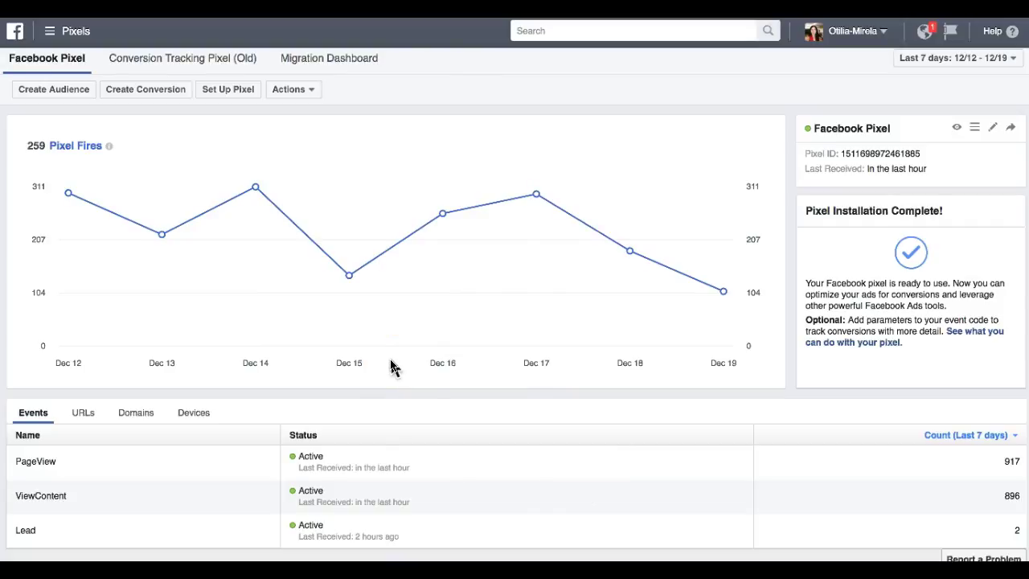
click(411, 384)
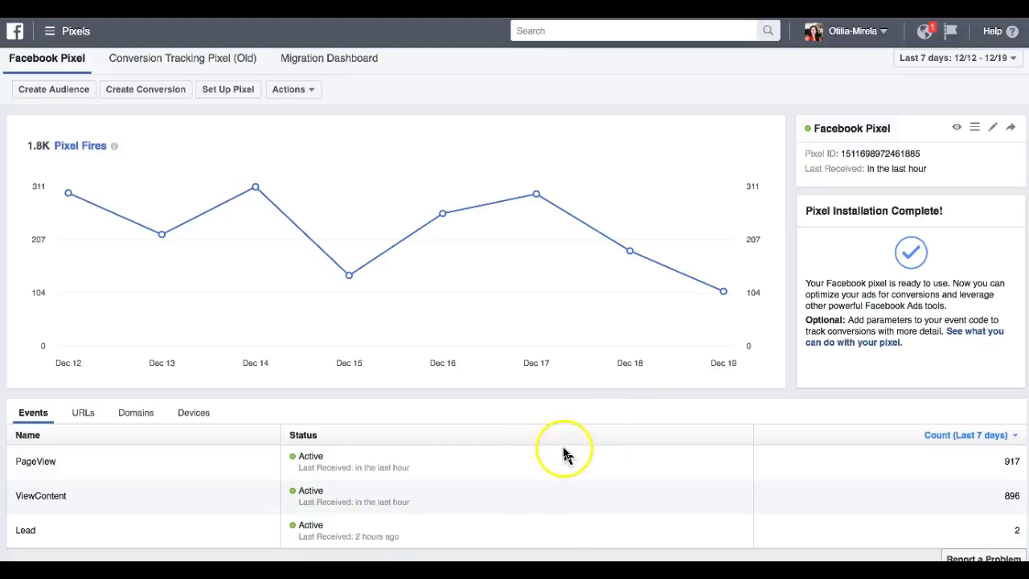
click(509, 447)
click(540, 477)
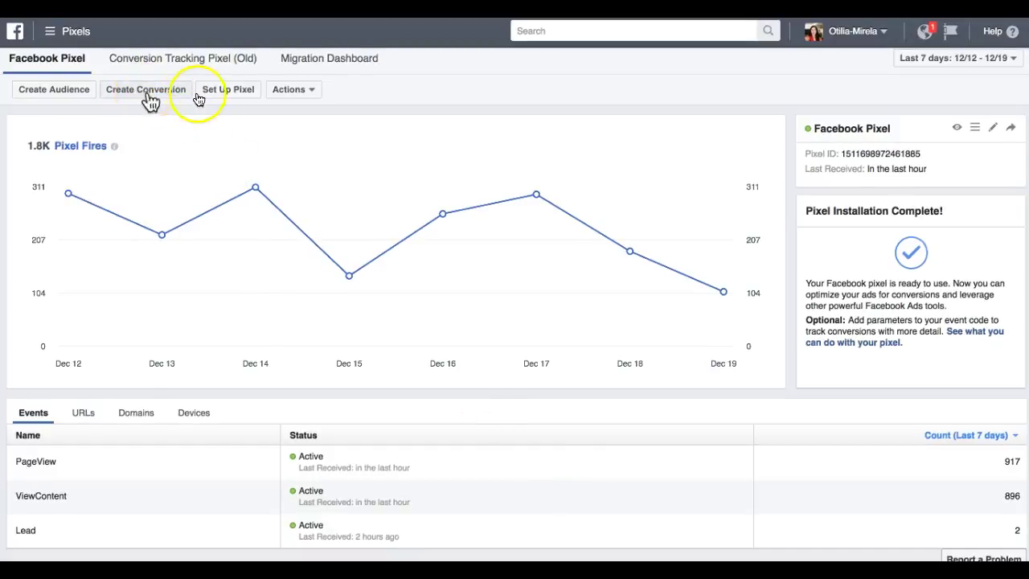
- Examine the Facebook pixel's installation methods and copy-and-paste base code, with Advanced Matching turned on, and close the setup
click(239, 95)
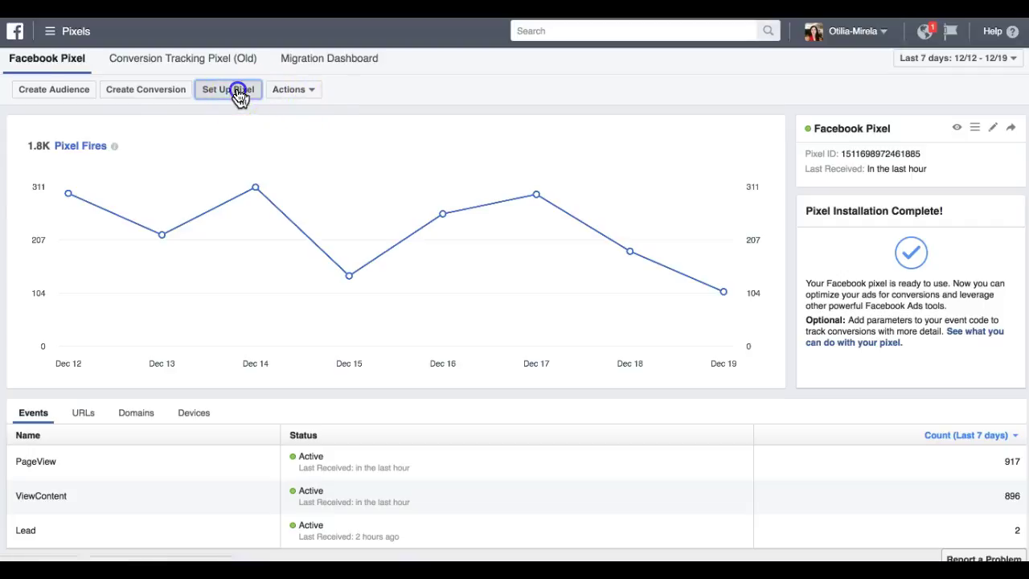
click(528, 320)
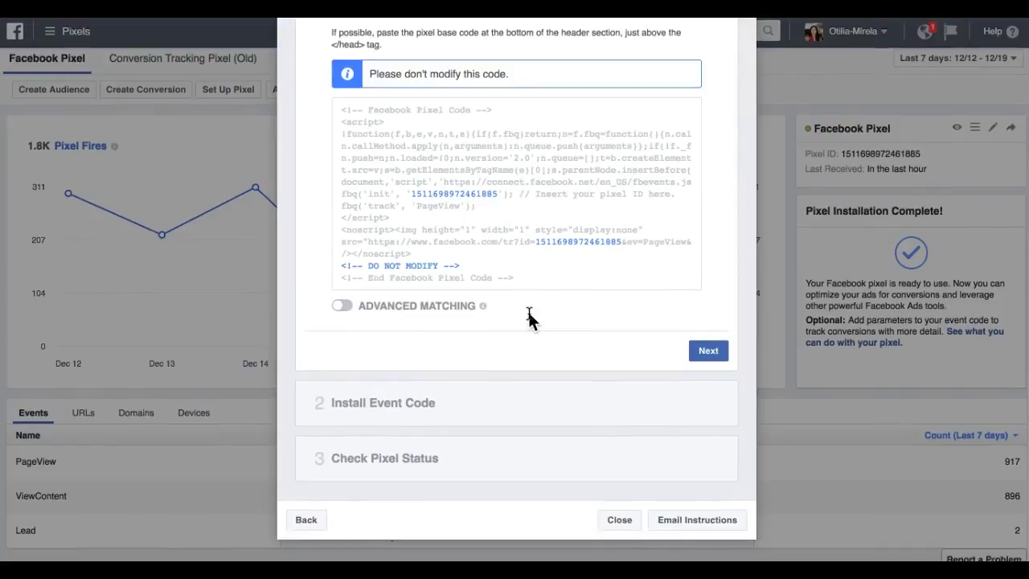
scroll(529, 317, up, 5)
scroll(528, 316, down, 5)
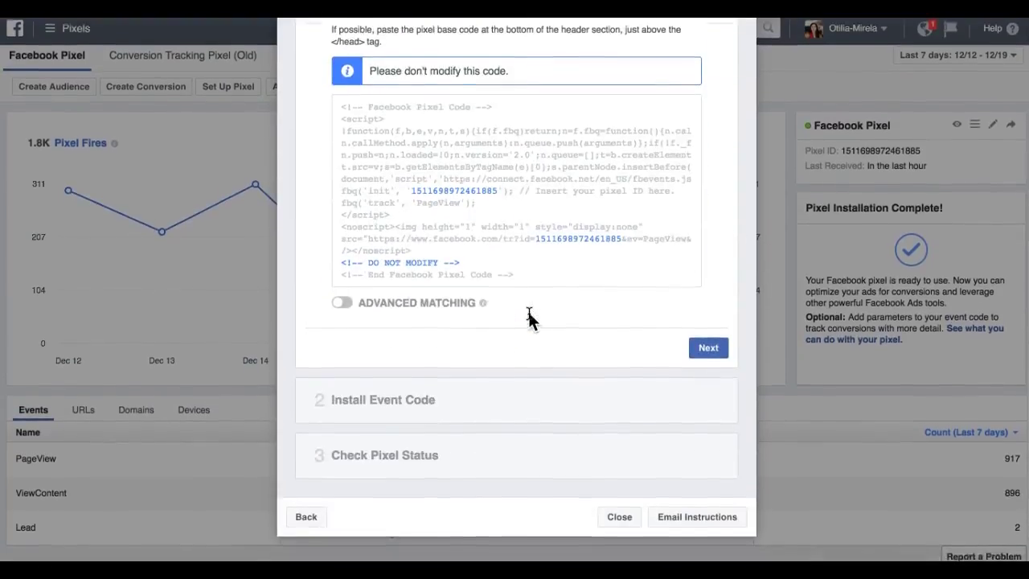
click(338, 310)
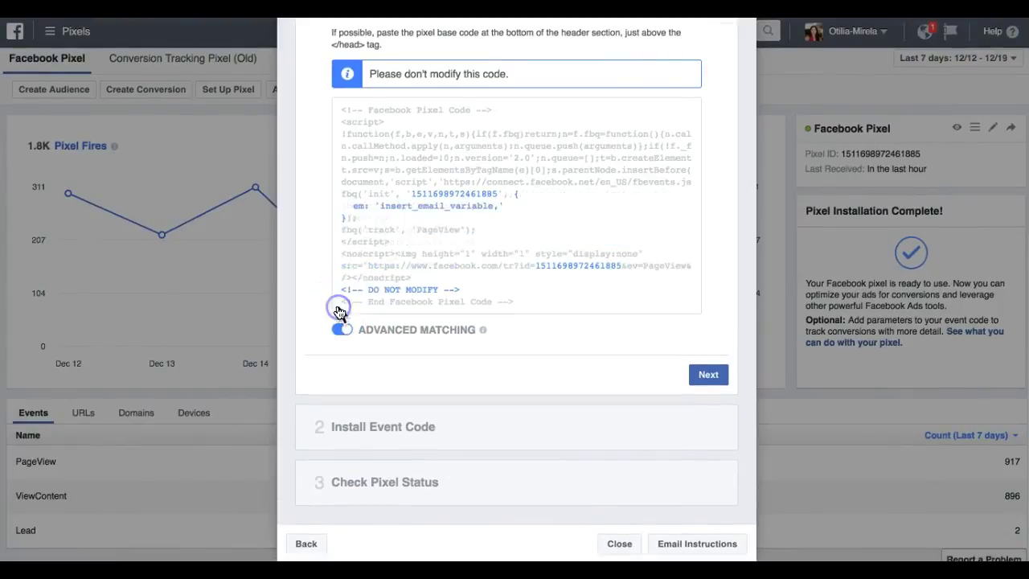
scroll(659, 381, up, 1)
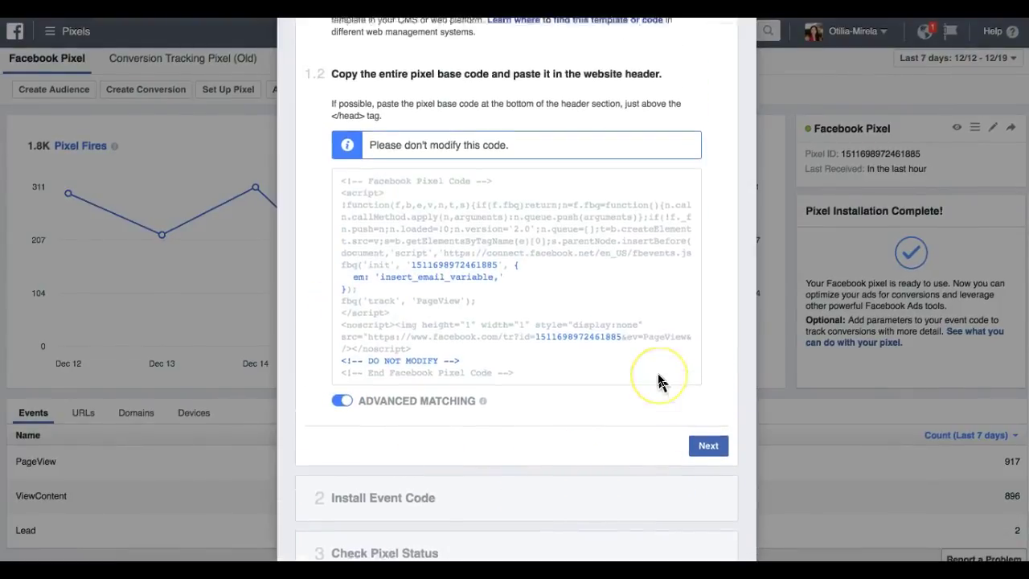
scroll(636, 381, up, 5)
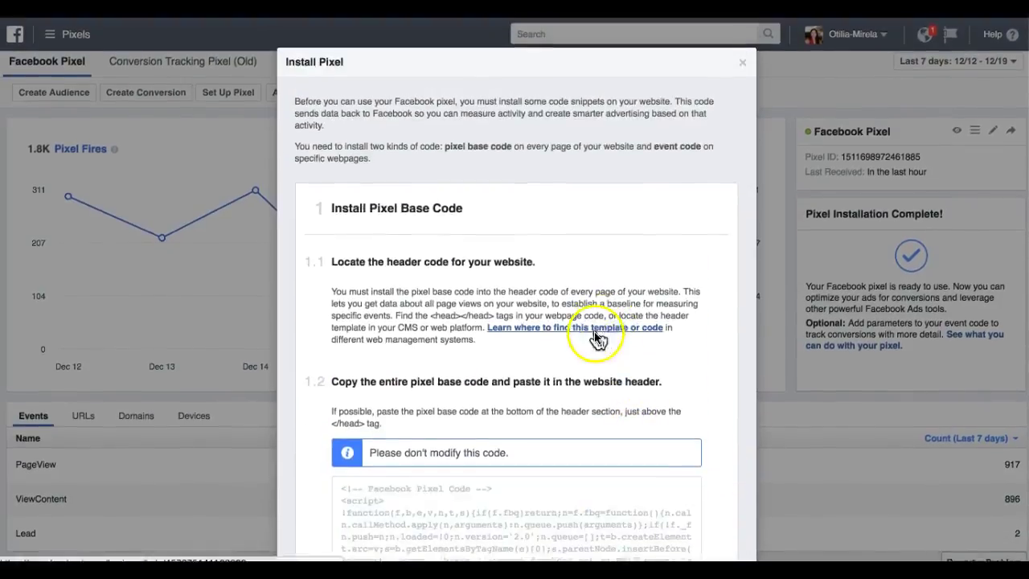
click(747, 65)
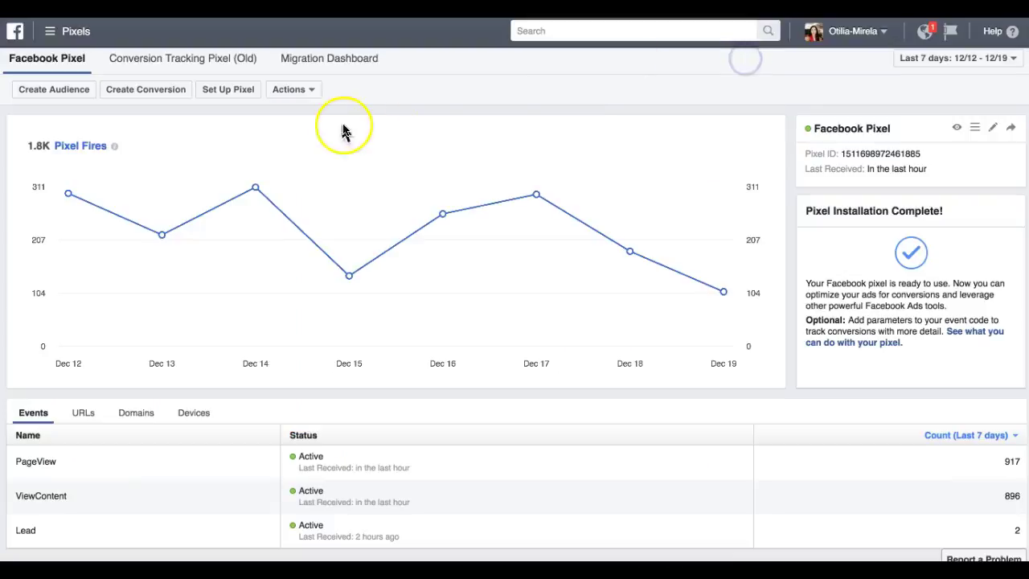
click(225, 94)
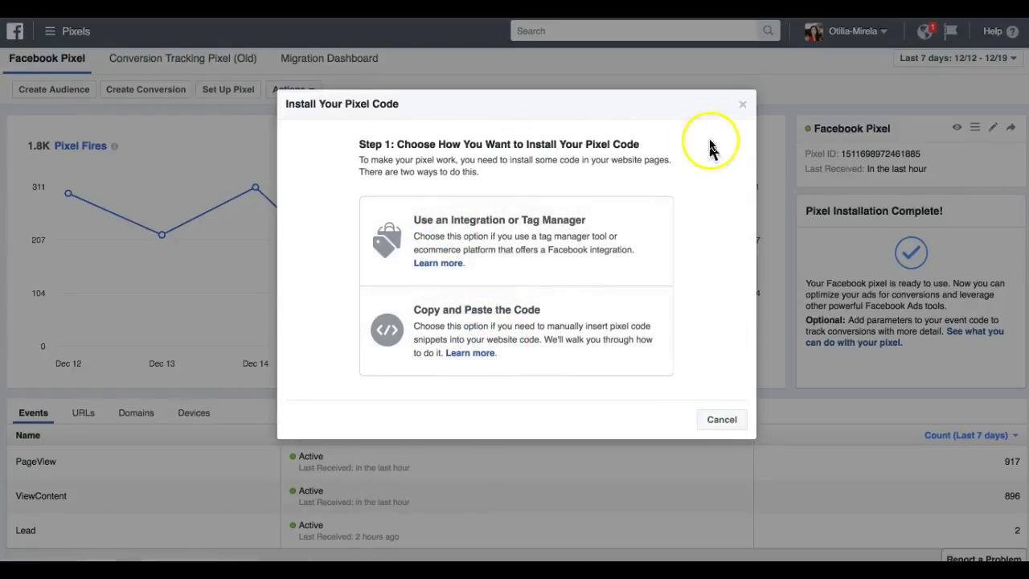
click(743, 104)
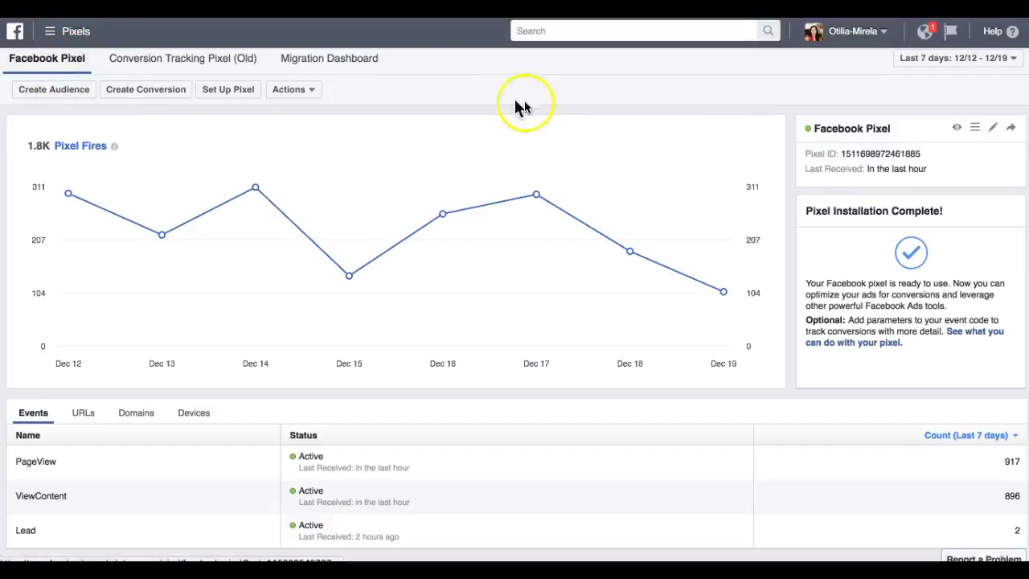
- Look through the website traffic options and name field for creating a pixel audience, and close the dialog without creating one
click(54, 90)
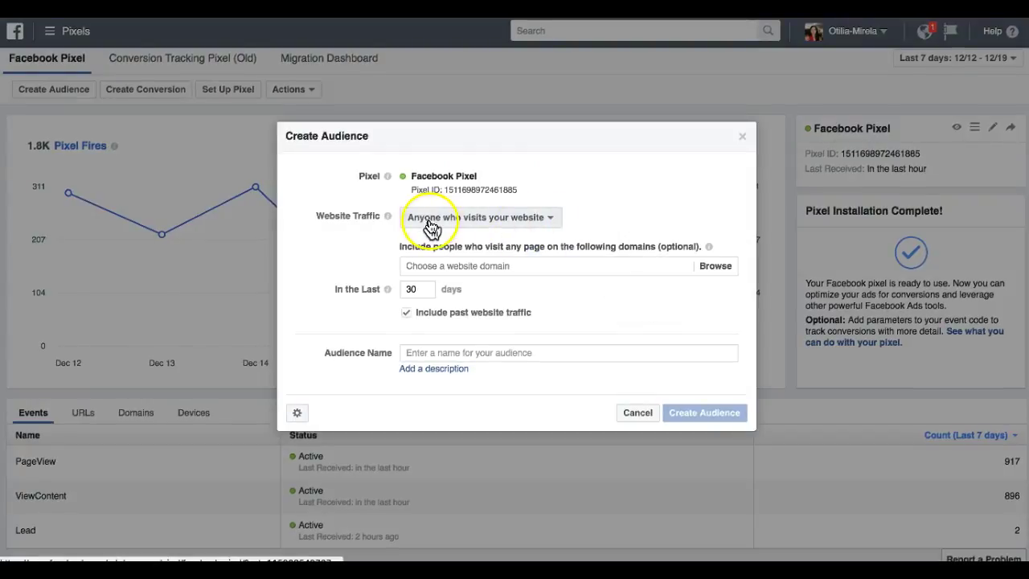
click(552, 222)
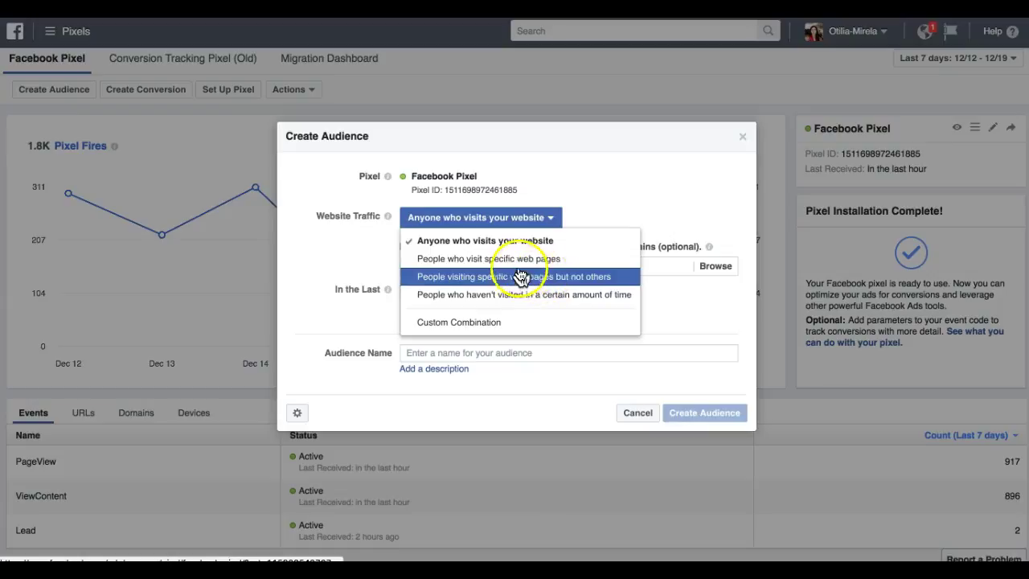
click(553, 264)
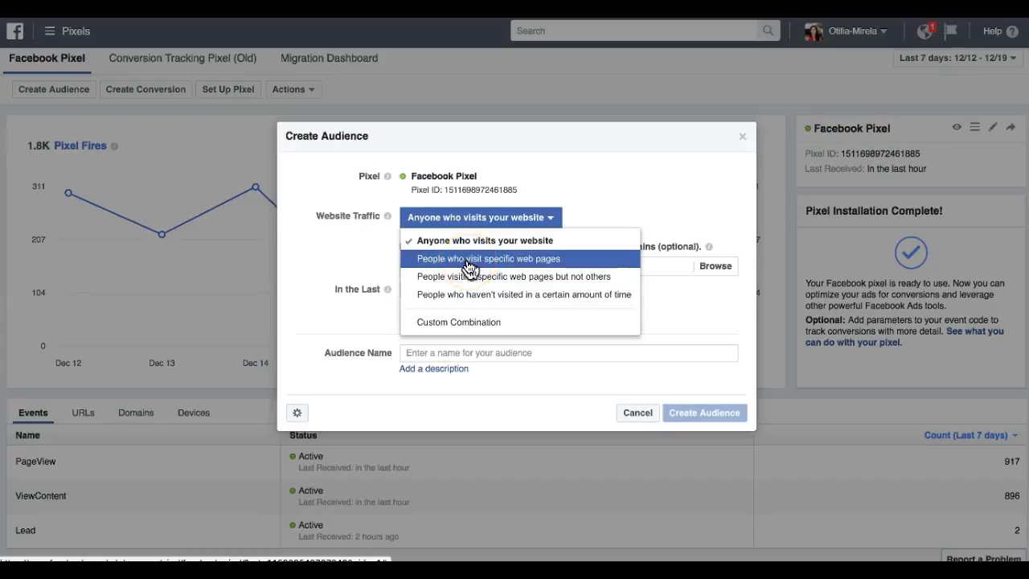
click(611, 190)
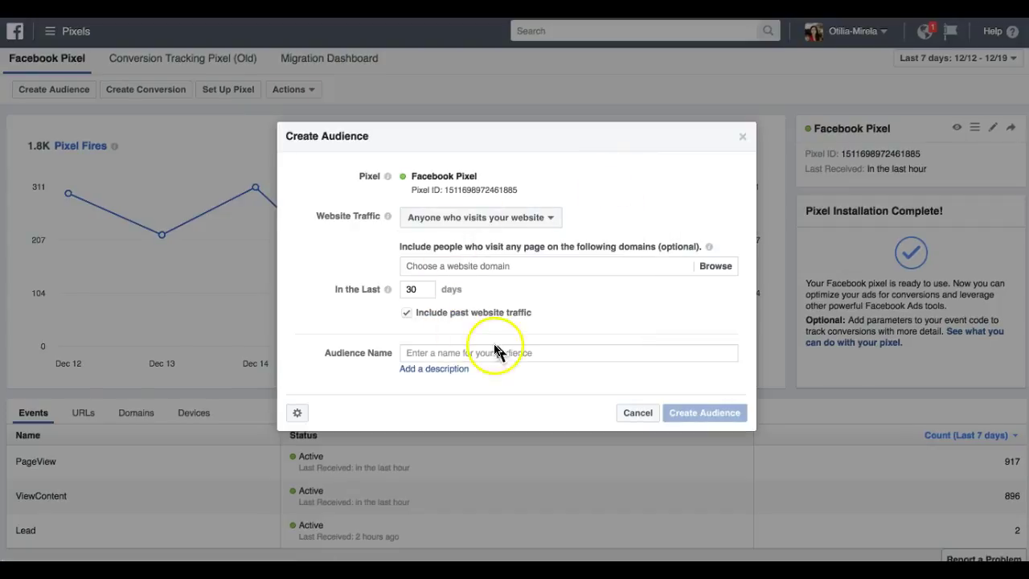
click(410, 352)
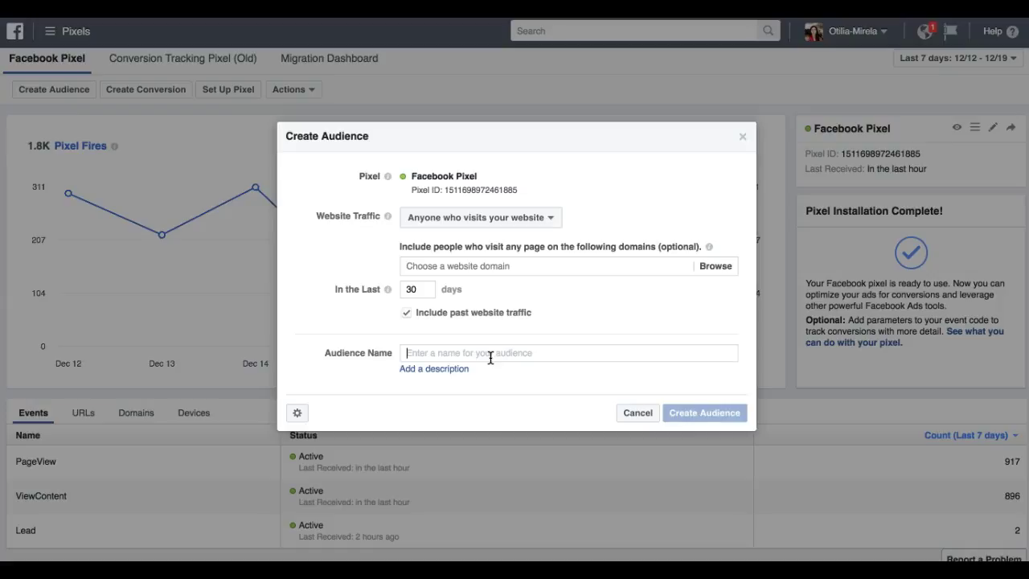
click(743, 137)
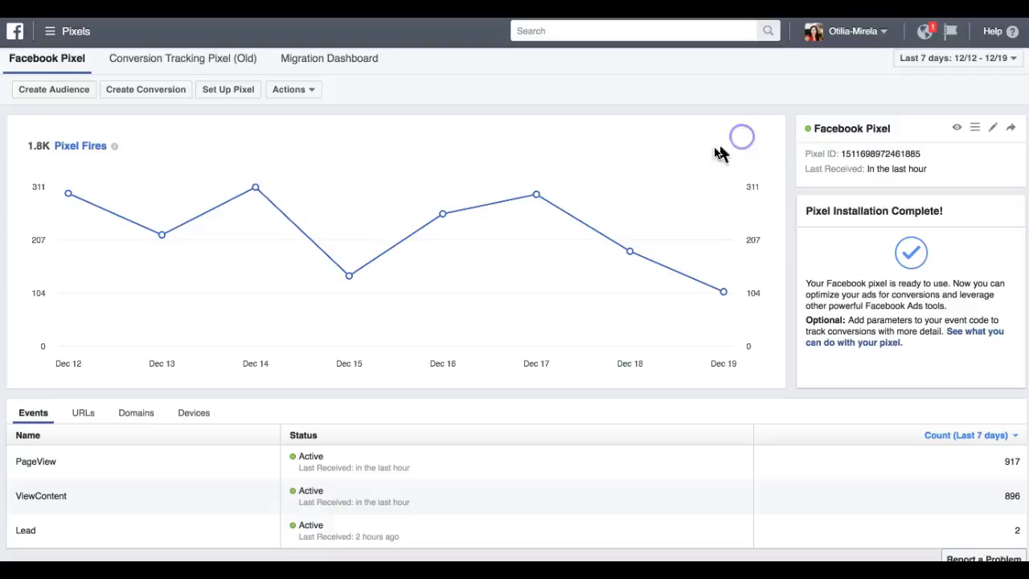
- Open conversion tracking with standard events and examine the fully expanded table of event codes
click(131, 95)
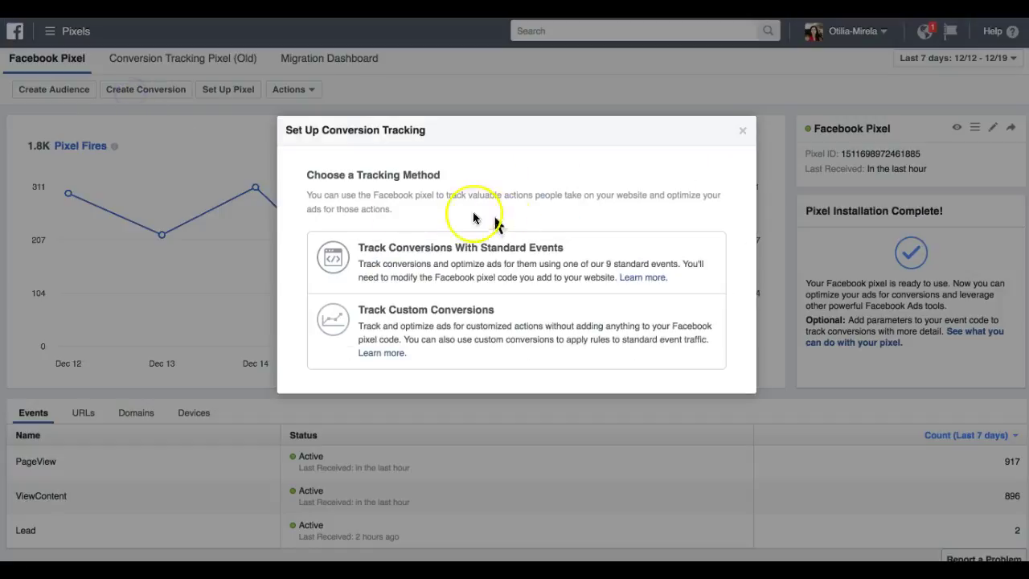
click(457, 258)
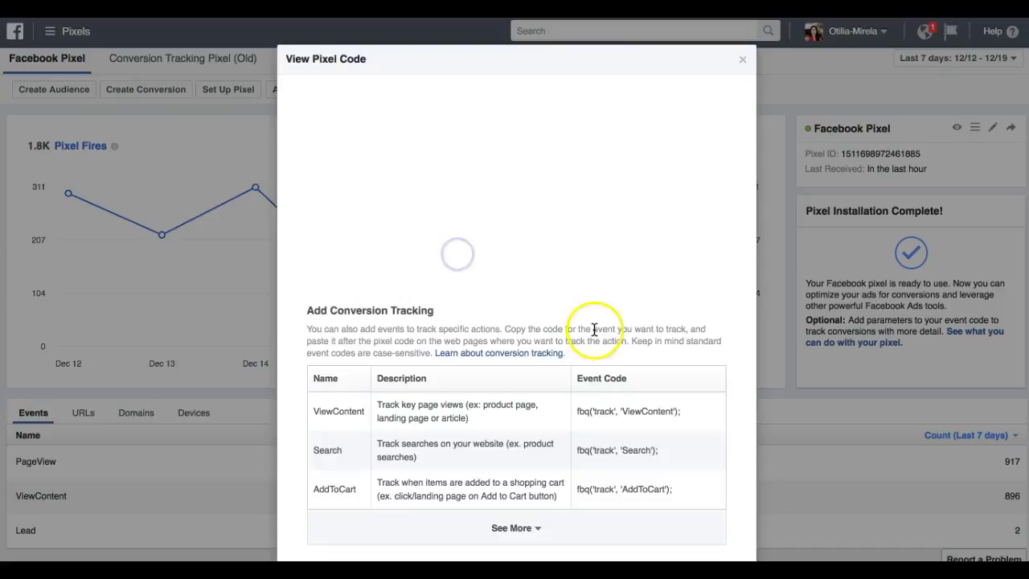
click(541, 469)
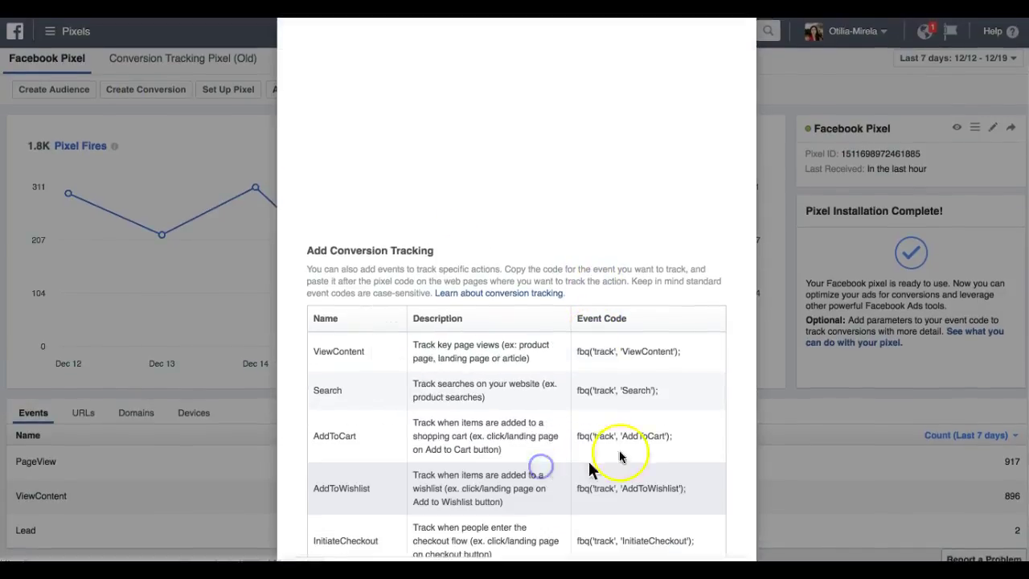
scroll(608, 437, down, 5)
scroll(609, 448, up, 5)
scroll(342, 167, up, 1)
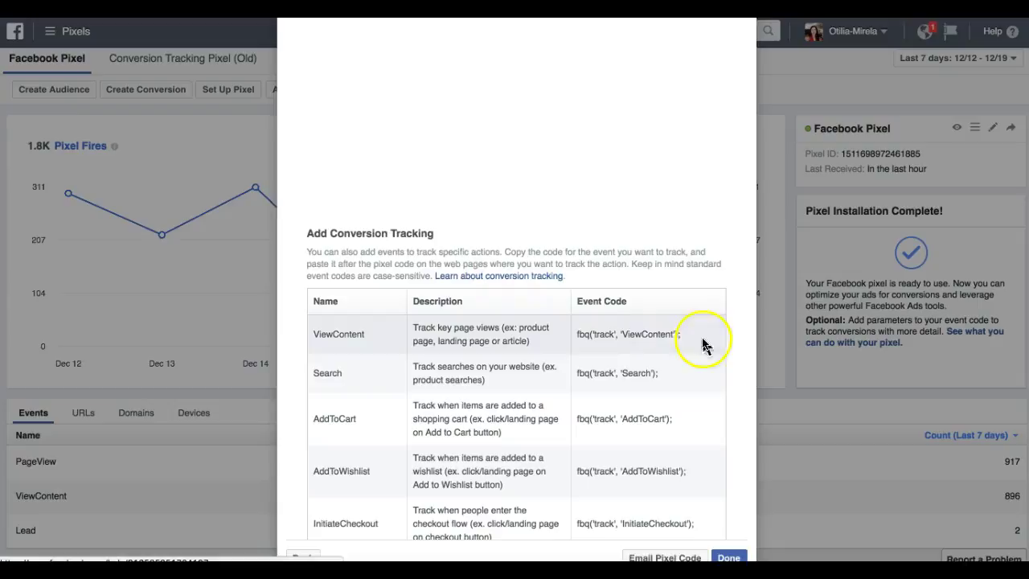
scroll(701, 53, up, 2)
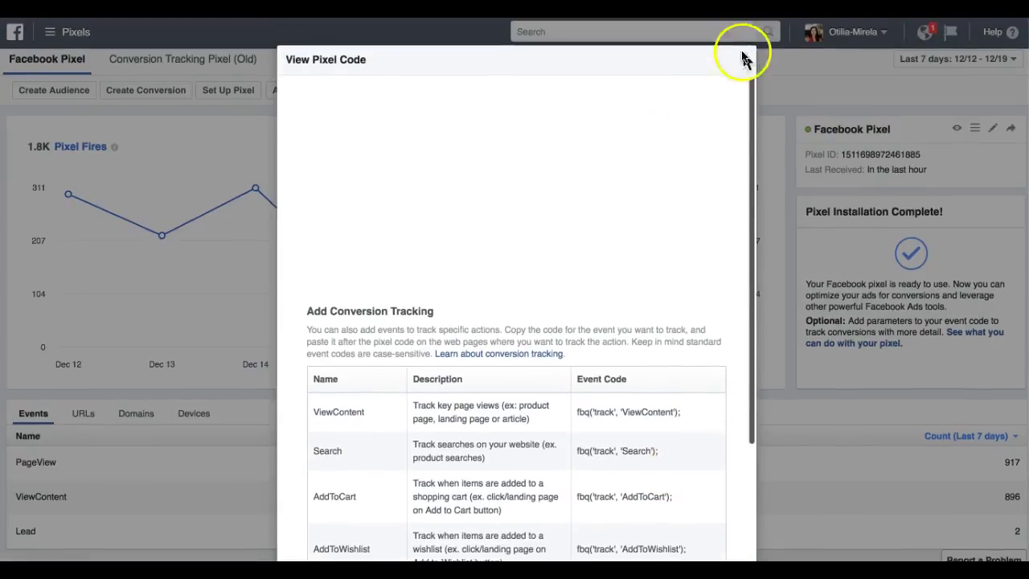
- Close the pixel code, look through the rule condition types for creating a custom conversion, and close the dialog without creating one
click(741, 57)
click(145, 90)
click(407, 316)
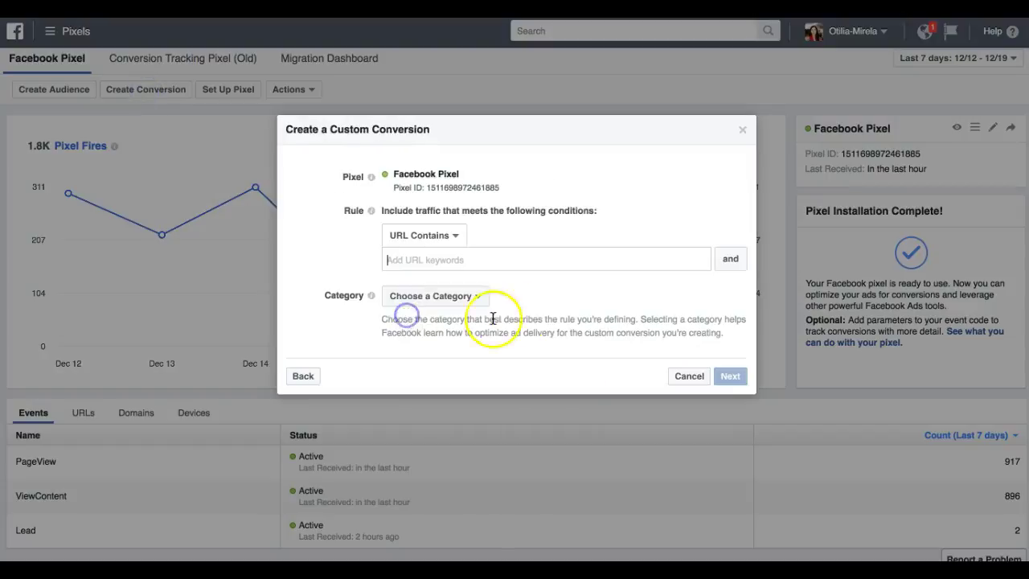
click(463, 241)
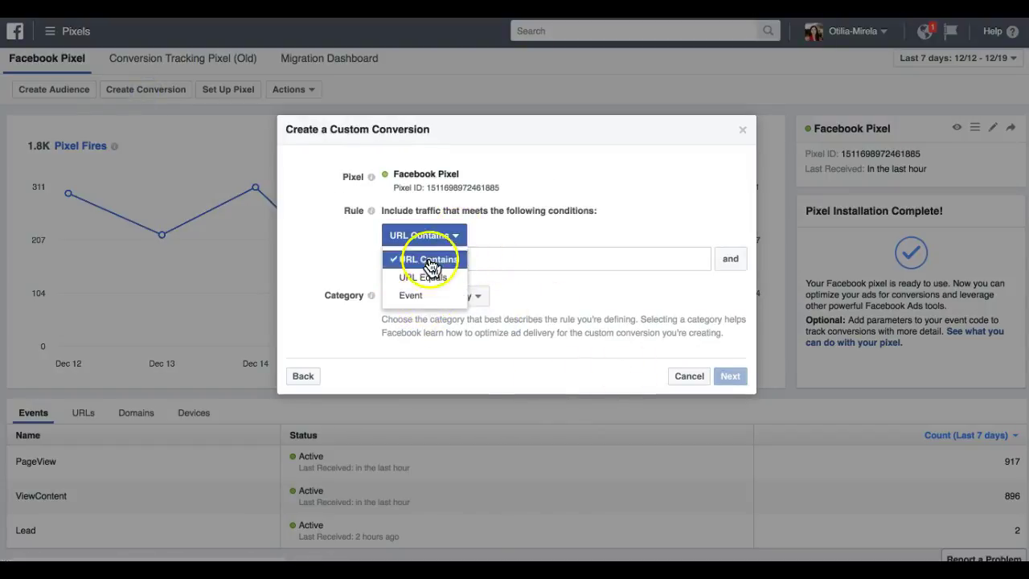
click(743, 132)
- Open the pixel setup to review the integration and copy-and-paste installation choices, and close it
click(228, 89)
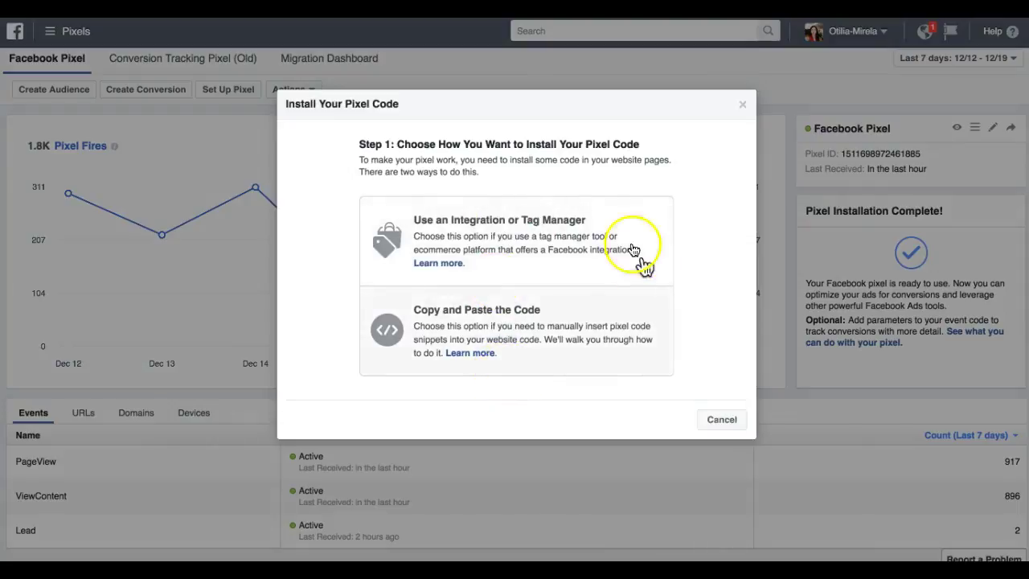
click(743, 105)
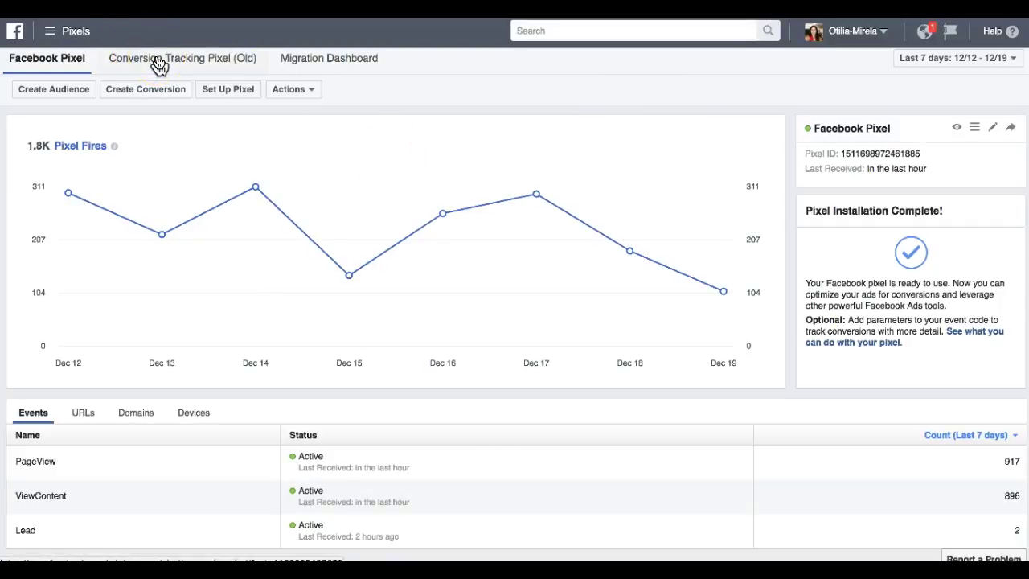
click(535, 189)
click(95, 111)
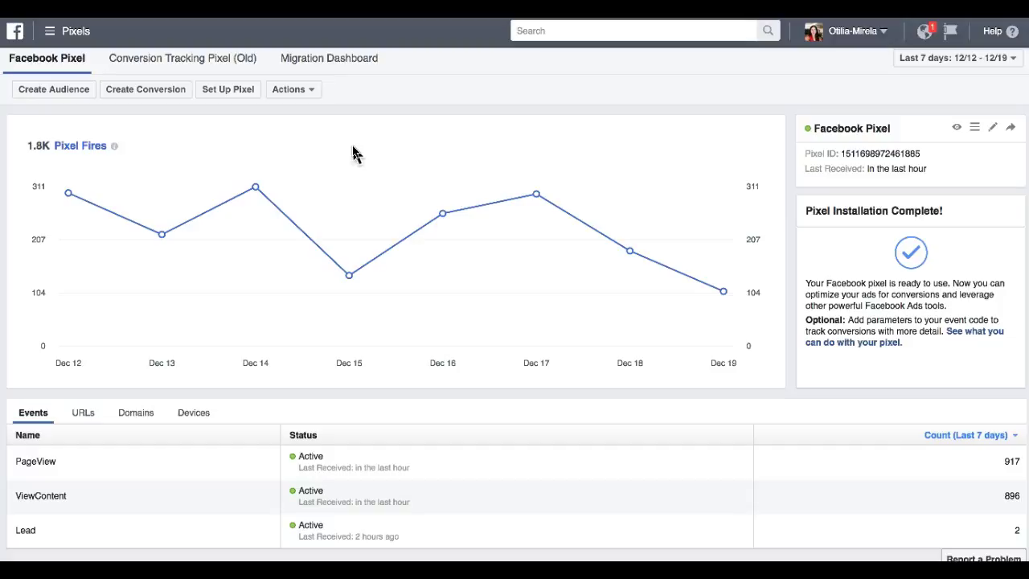
click(377, 154)
click(371, 159)
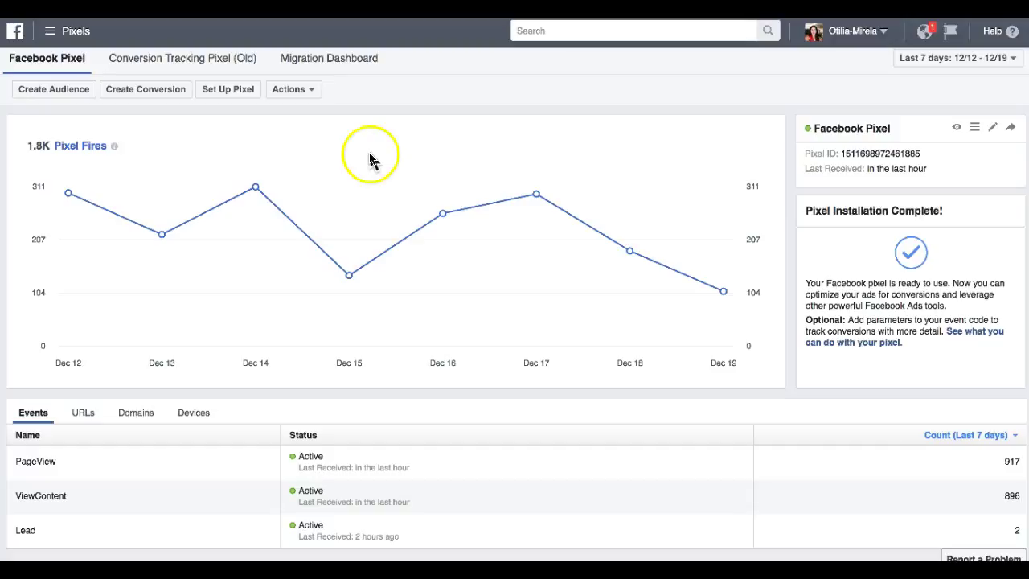